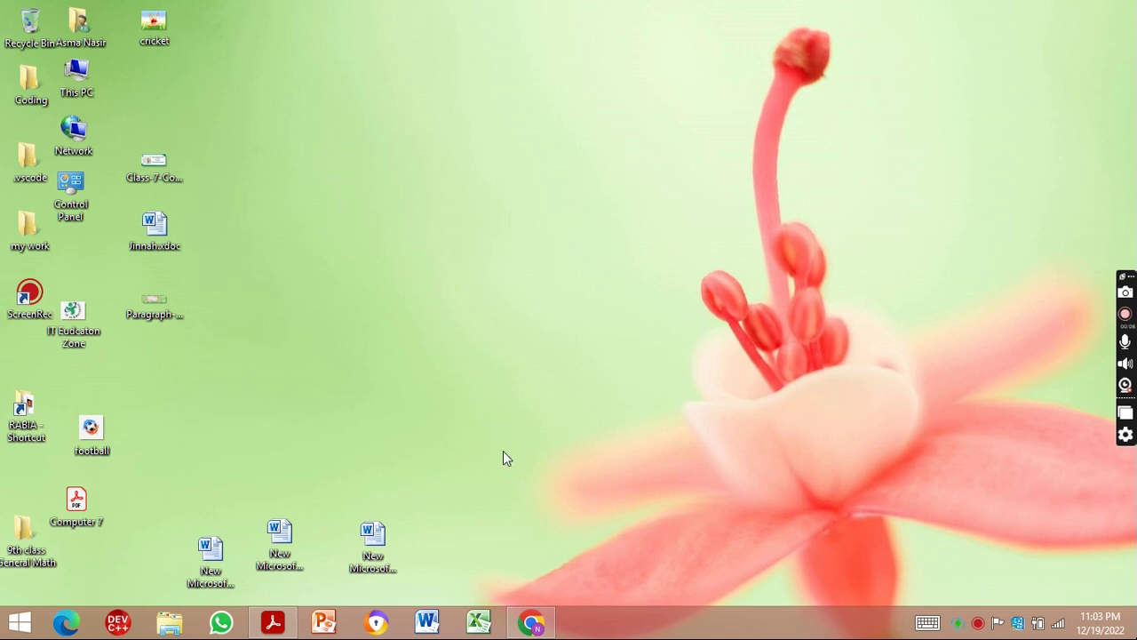
- Switch to the Computer 7.pdf window from the Acrobat Reader taskbar icon
{"action": "left_click", "coordinate": [278, 628]}
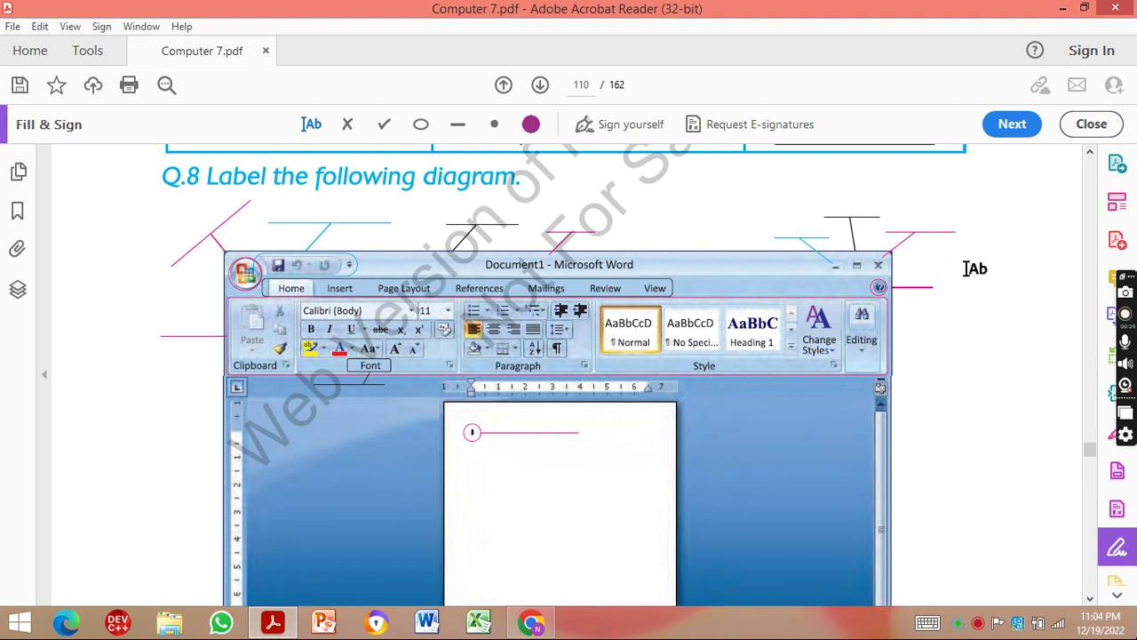
- Add 'Help' and 'Close' text labels beside the help and close pointers
{"action": "left_click", "coordinate": [945, 285]}
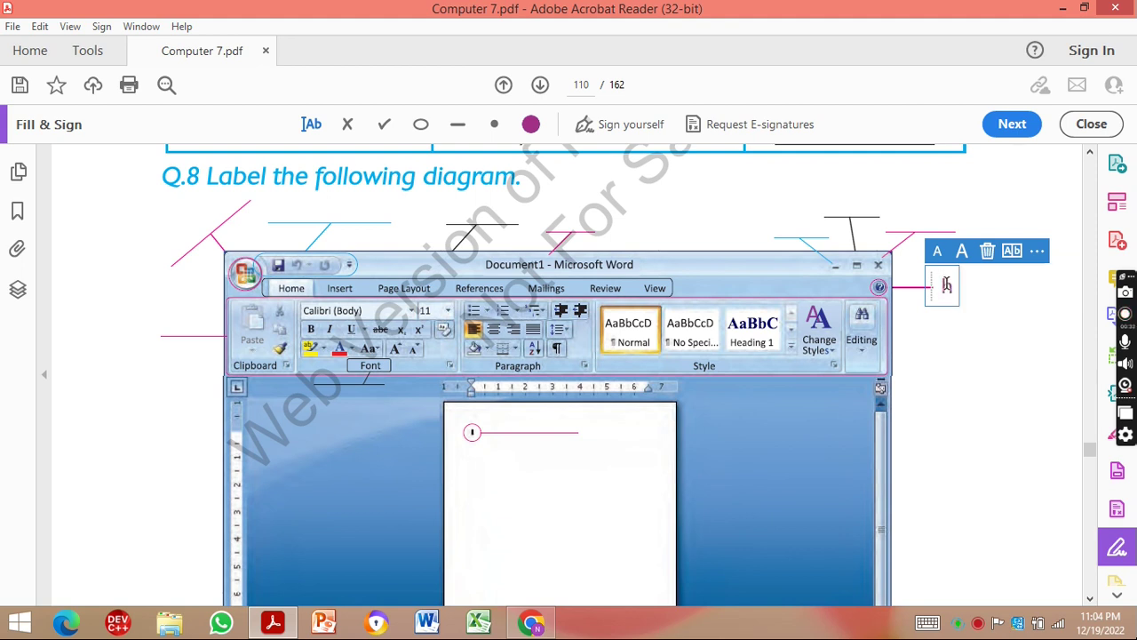
{"action": "type", "text": "H"}
{"action": "type", "text": "elpp"}
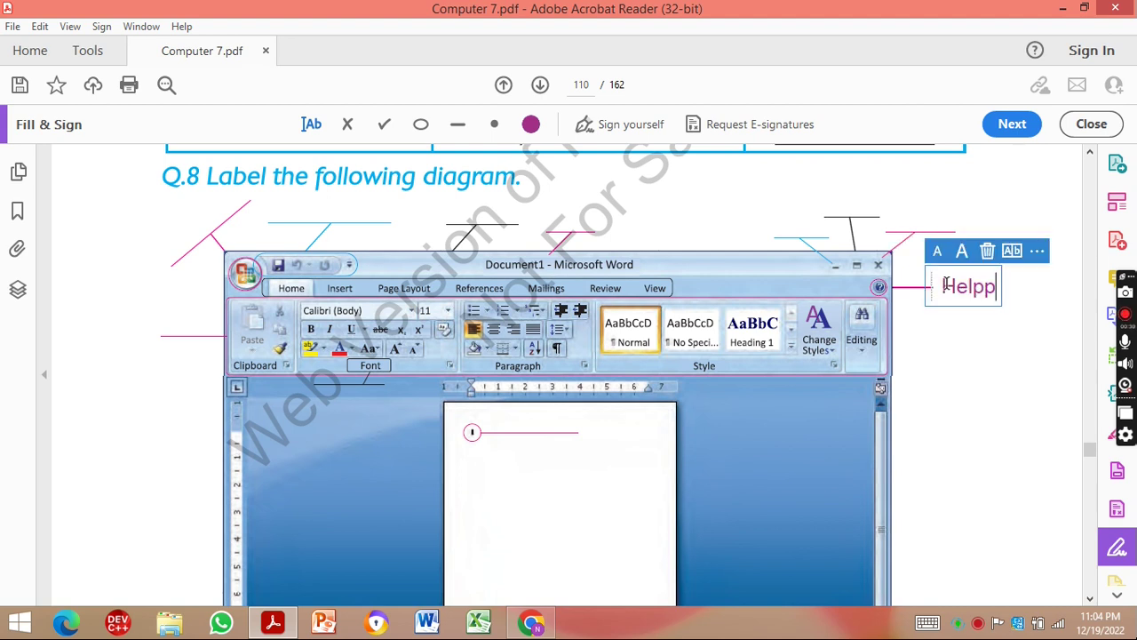
{"action": "key", "text": "BackSpace"}
{"action": "left_click", "coordinate": [942, 222]}
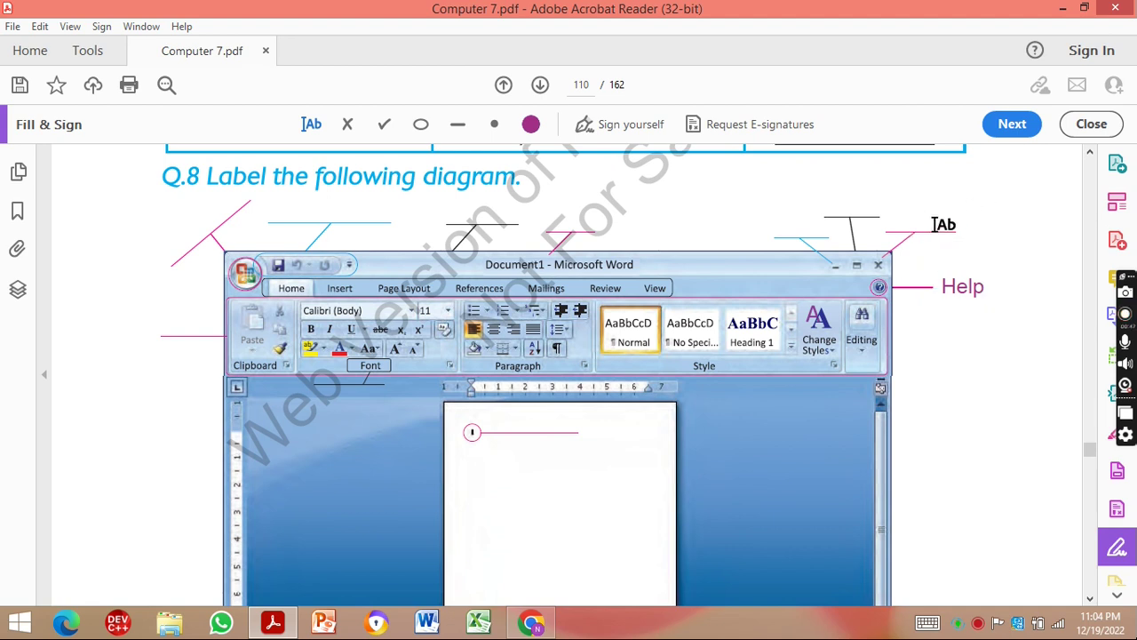
{"action": "left_click", "coordinate": [940, 224]}
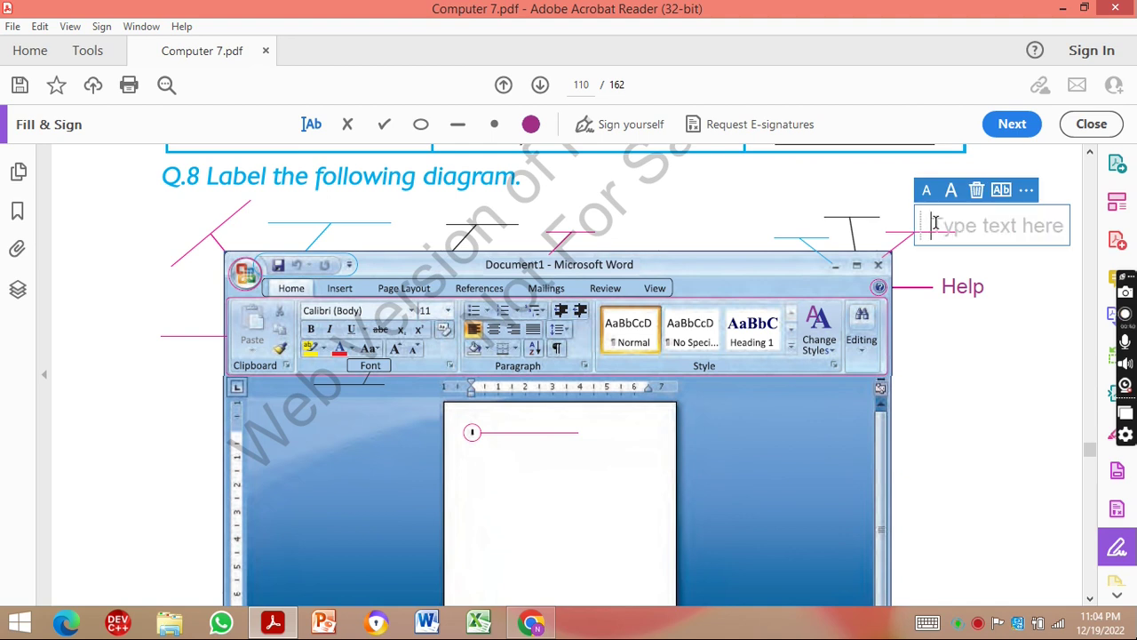
{"action": "type", "text": "C"}
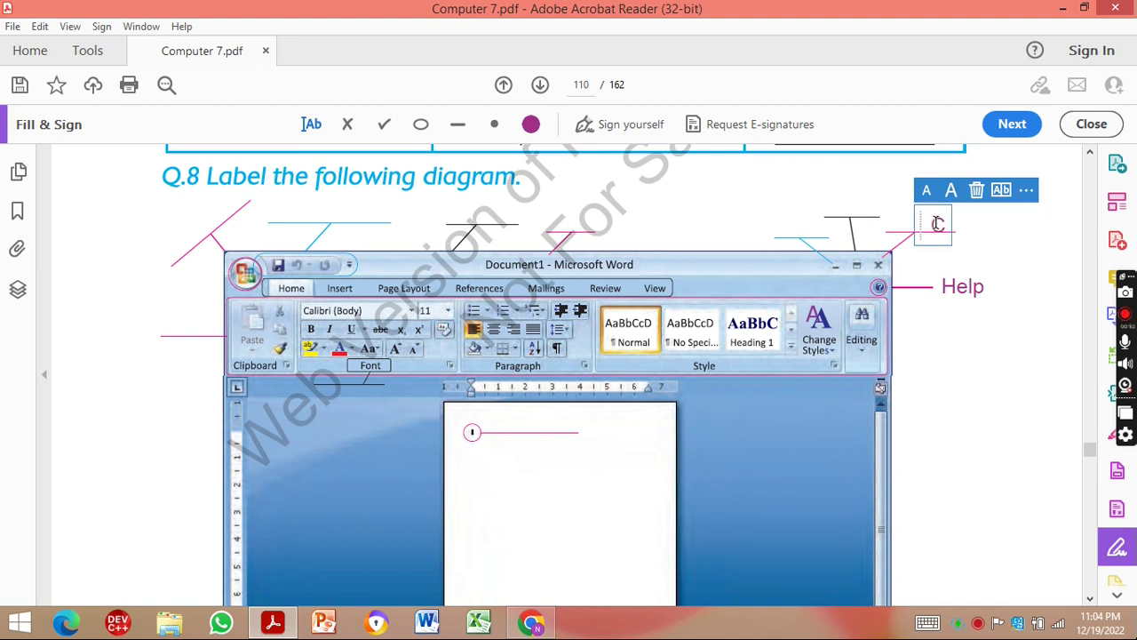
{"action": "type", "text": "lose"}
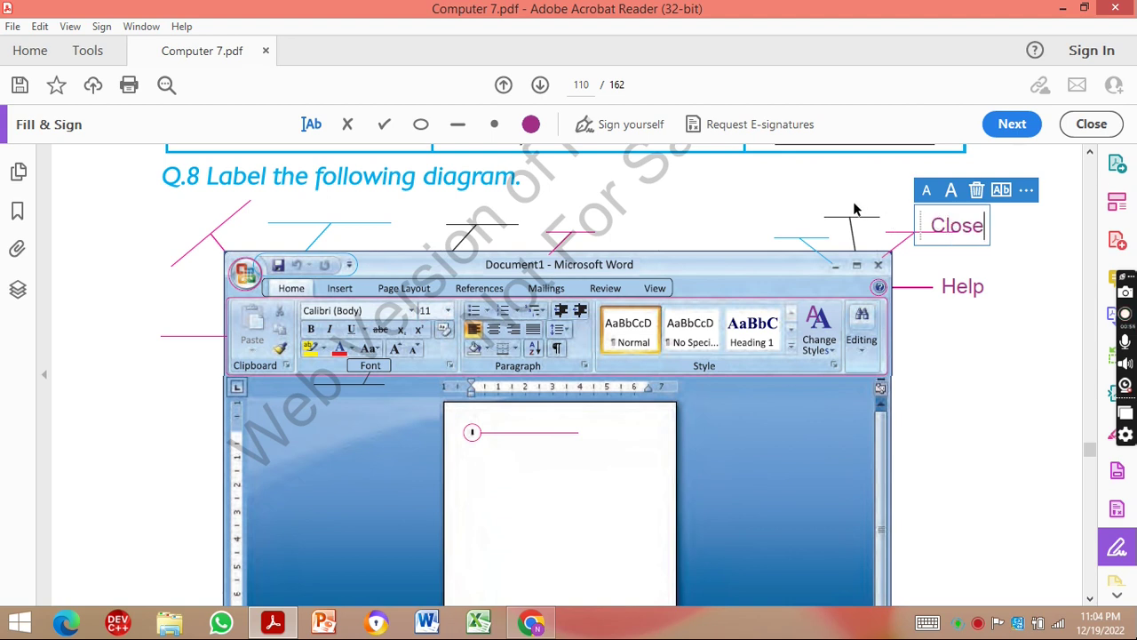
{"action": "left_click", "coordinate": [853, 207]}
- Add a 'Restore/Maximize' label above the restore/maximize pointer
{"action": "left_click", "coordinate": [846, 198]}
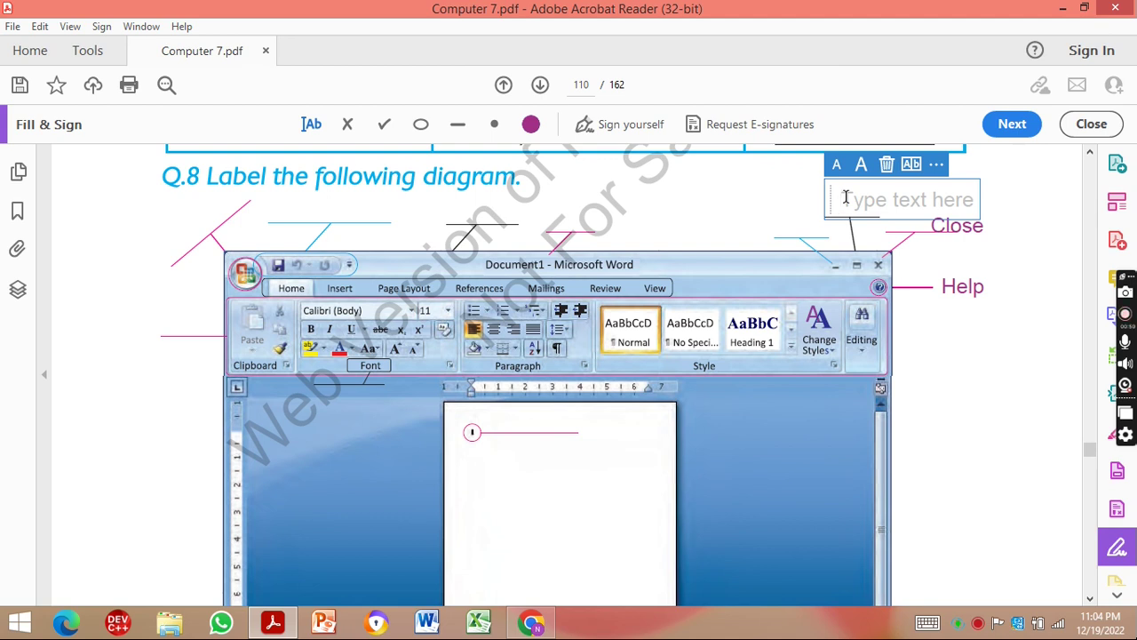
{"action": "type", "text": "He"}
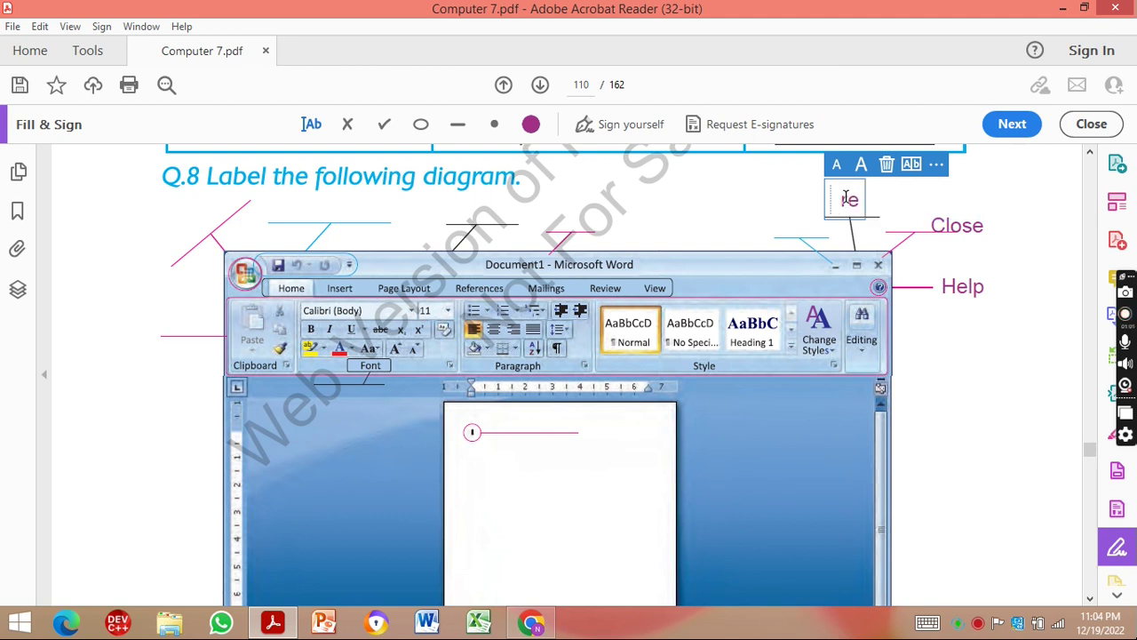
{"action": "key", "text": "BackSpace"}
{"action": "key", "text": "BackSpace"}
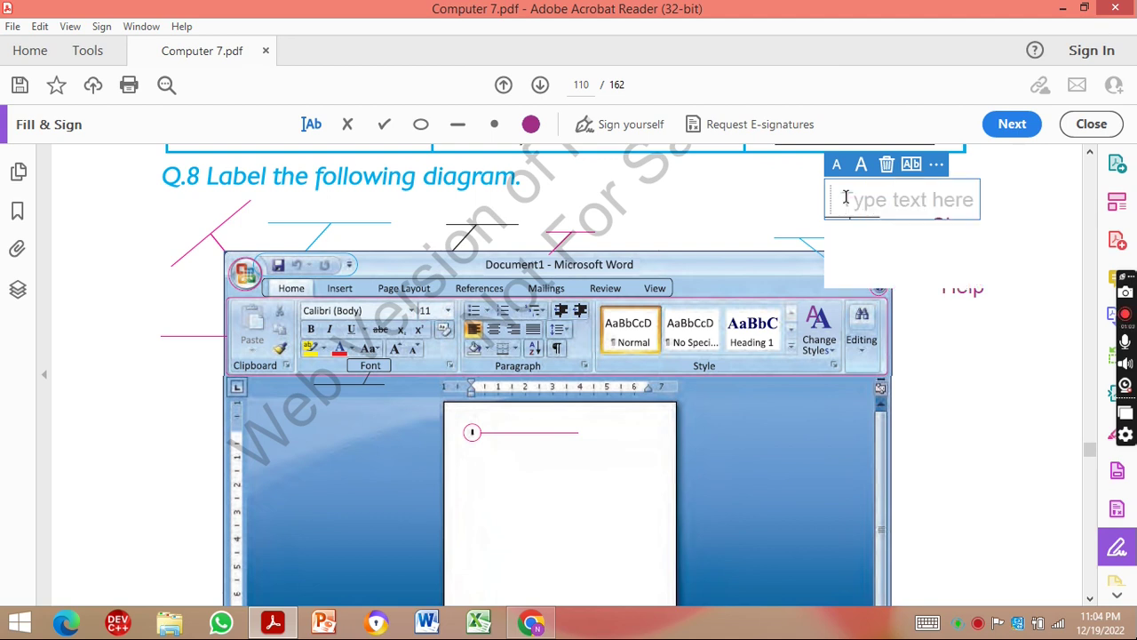
{"action": "type", "text": "REs"}
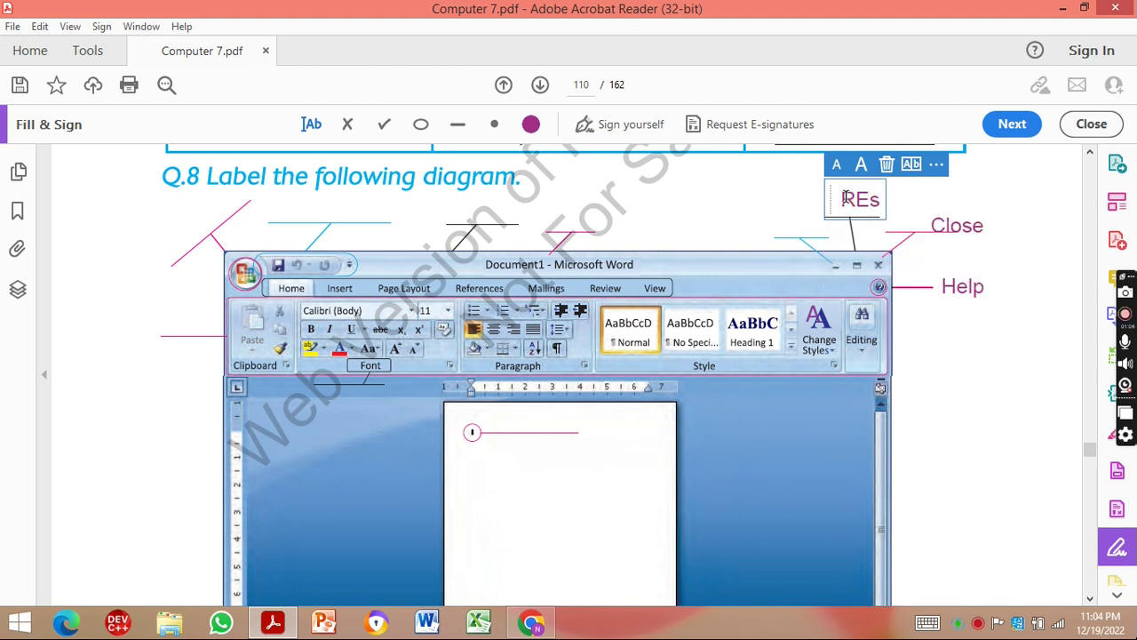
{"action": "key", "text": "BackSpace"}
{"action": "key", "text": "BackSpace"}
{"action": "type", "text": "e"}
{"action": "type", "text": "sto"}
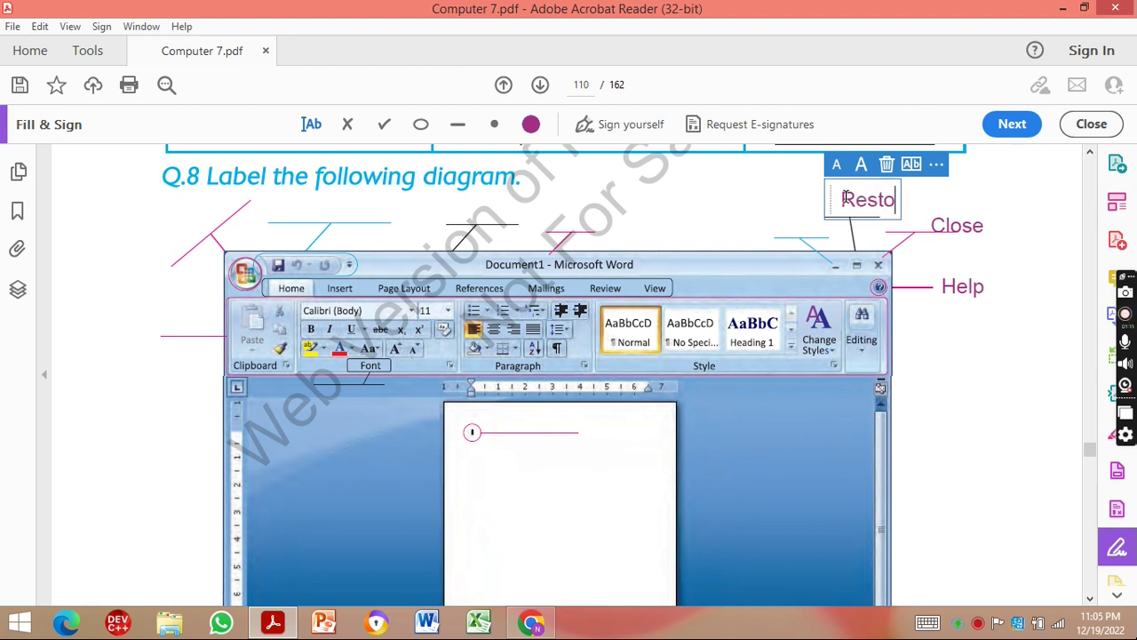
{"action": "type", "text": "re"}
{"action": "type", "text": "/"}
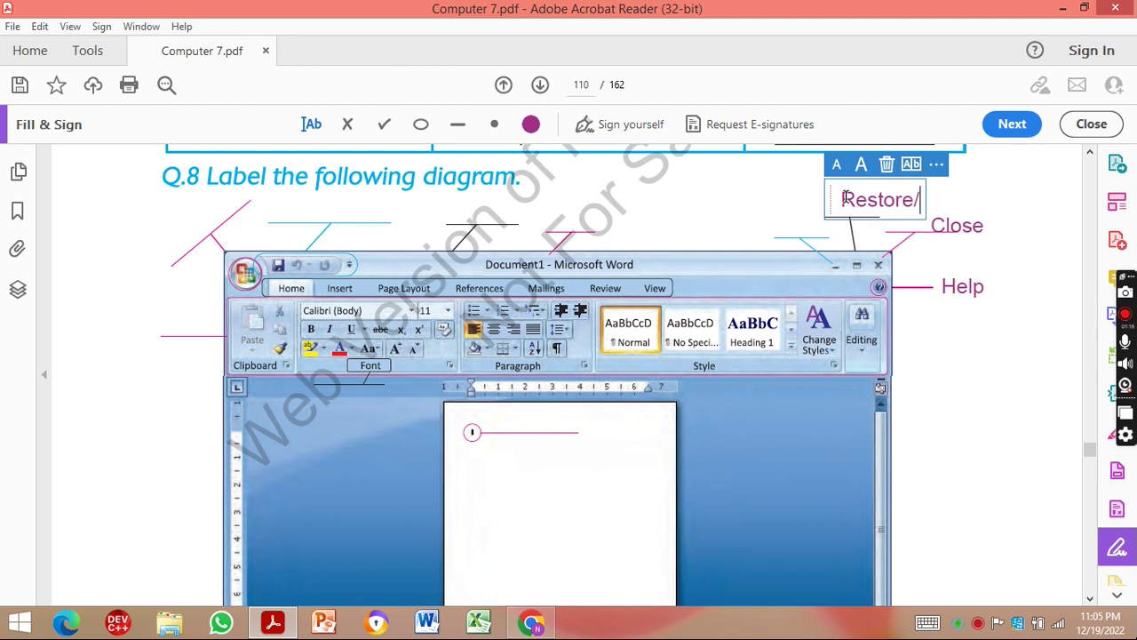
{"action": "type", "text": "Maz"}
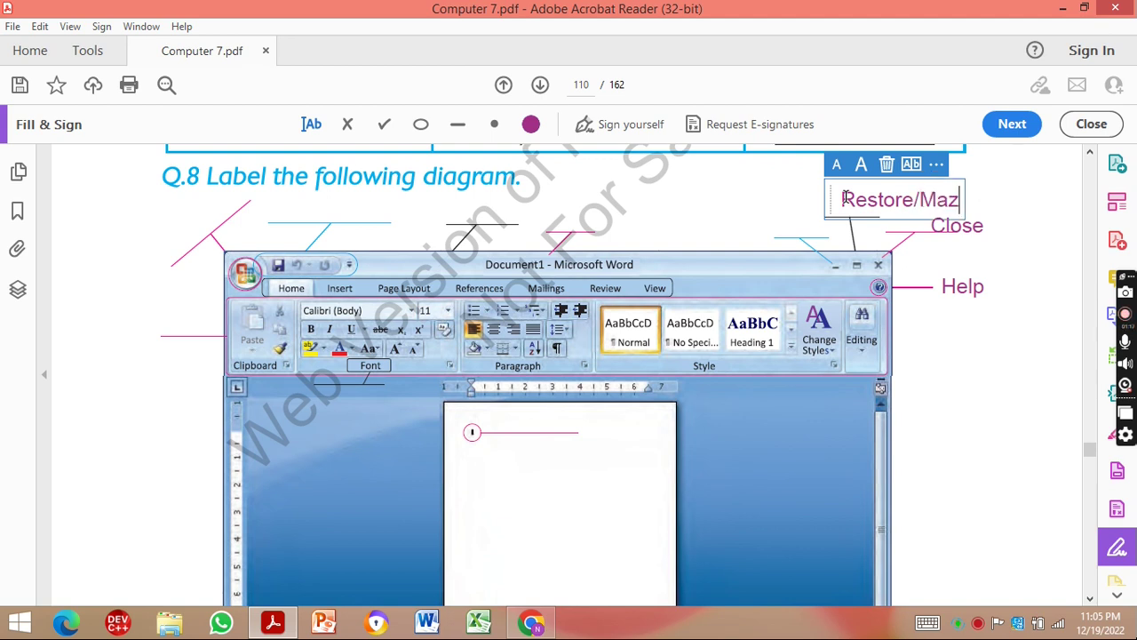
{"action": "key", "text": "BackSpace"}
{"action": "type", "text": "xi"}
{"action": "type", "text": "mize"}
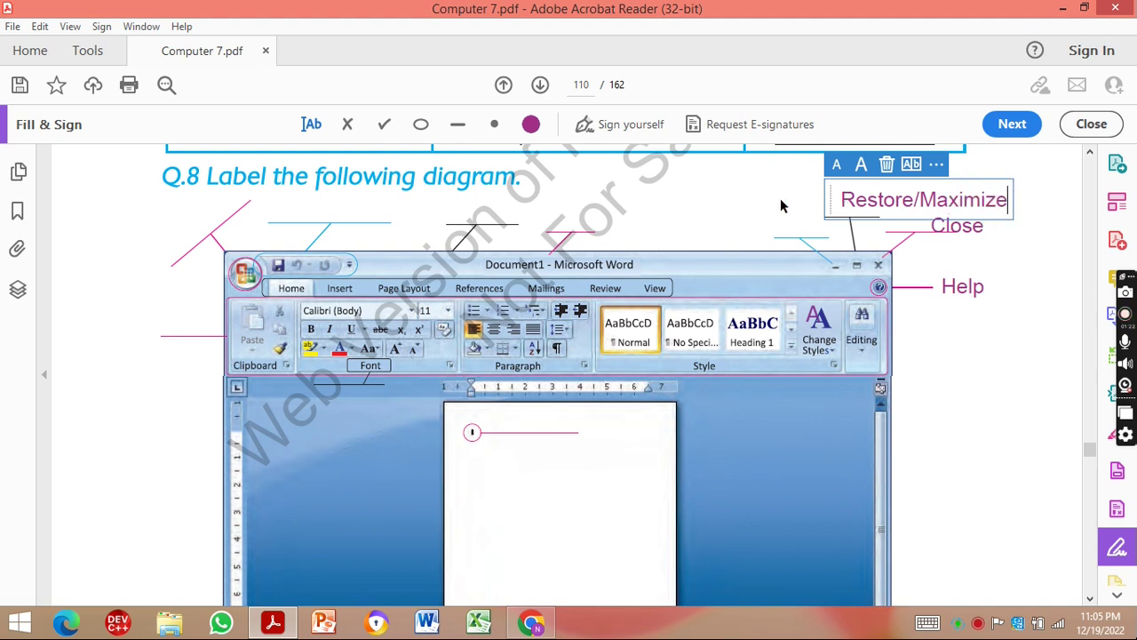
- Add 'Minimize', 'Title Bar' and 'Ribbion' labels at the three top pointers of the diagram
{"action": "left_click", "coordinate": [762, 205]}
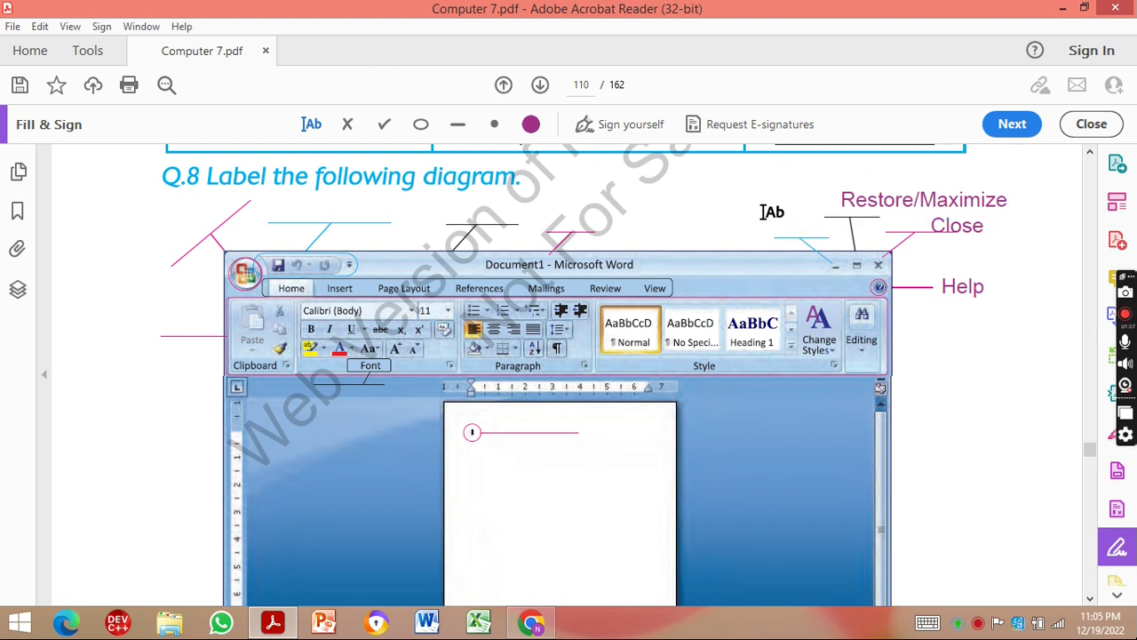
{"action": "left_click", "coordinate": [752, 199]}
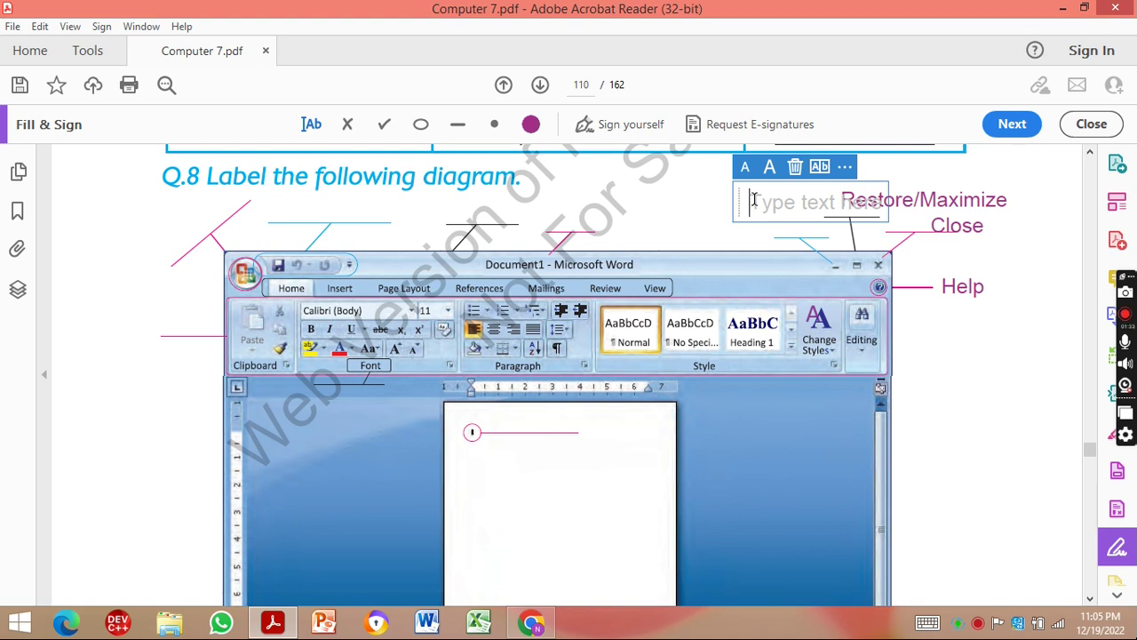
{"action": "type", "text": "Minimize"}
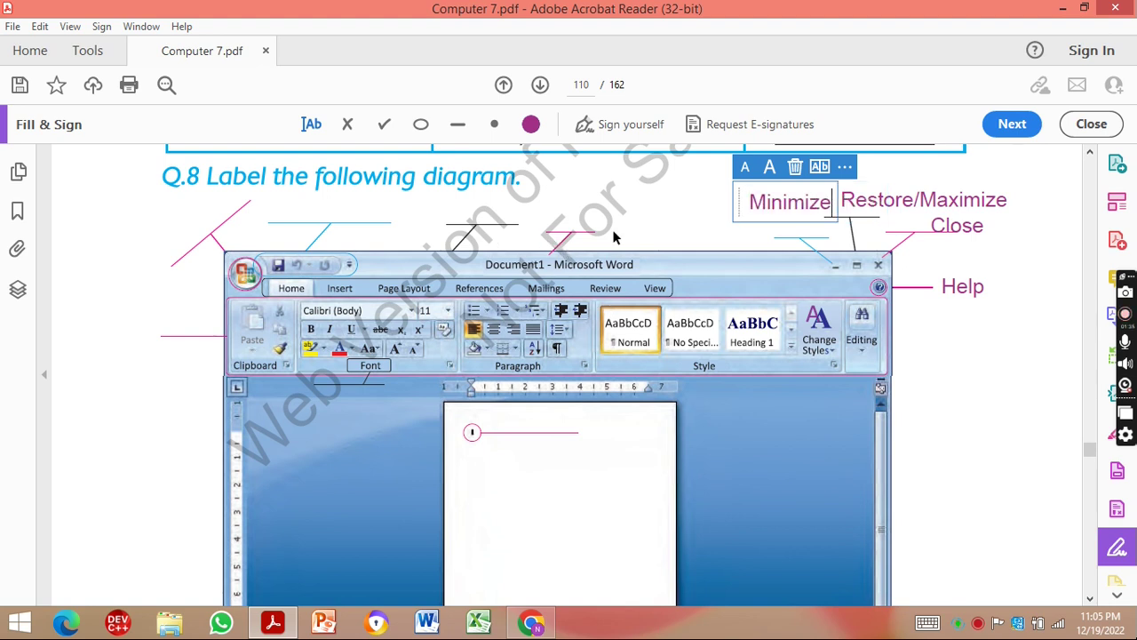
{"action": "left_click", "coordinate": [562, 218]}
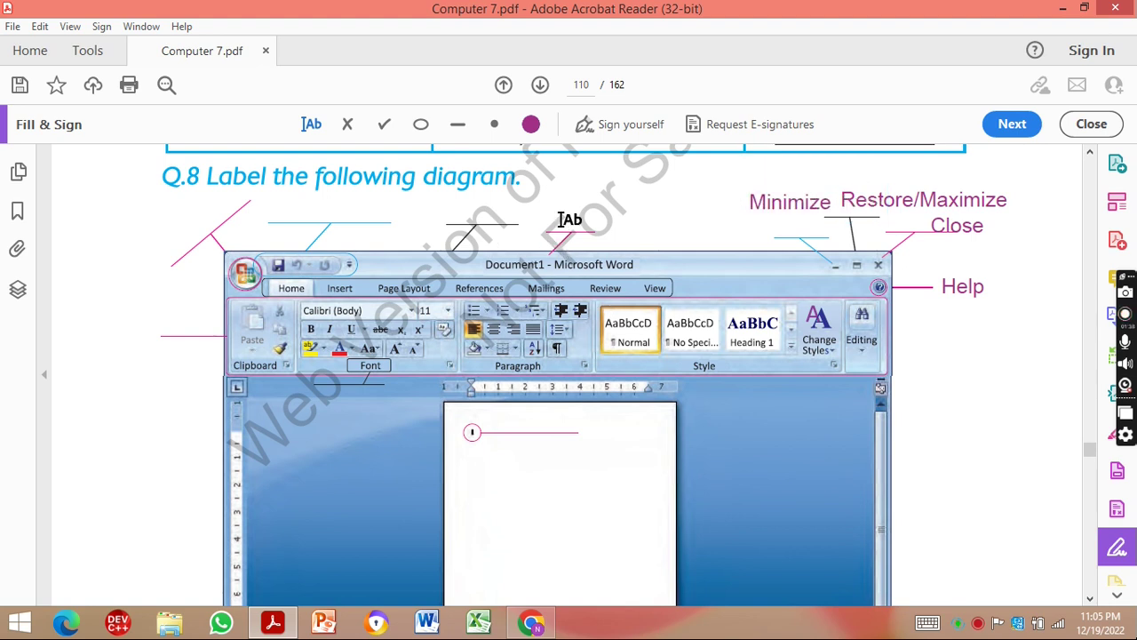
{"action": "left_click", "coordinate": [555, 218]}
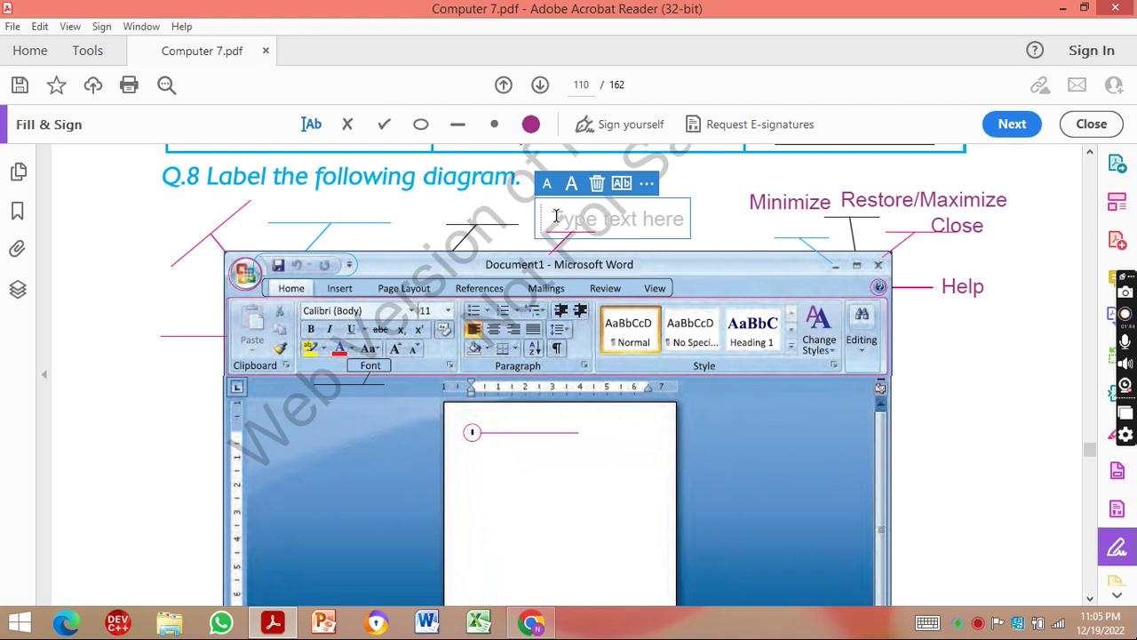
{"action": "type", "text": "Title Bar"}
{"action": "left_click", "coordinate": [449, 209]}
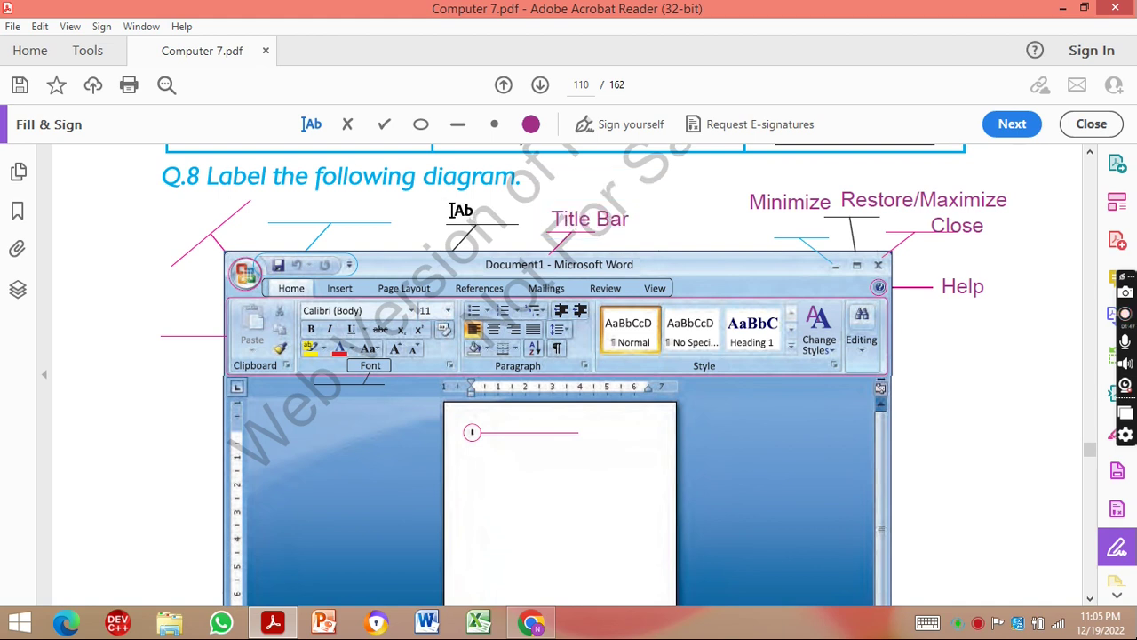
{"action": "left_click", "coordinate": [454, 210]}
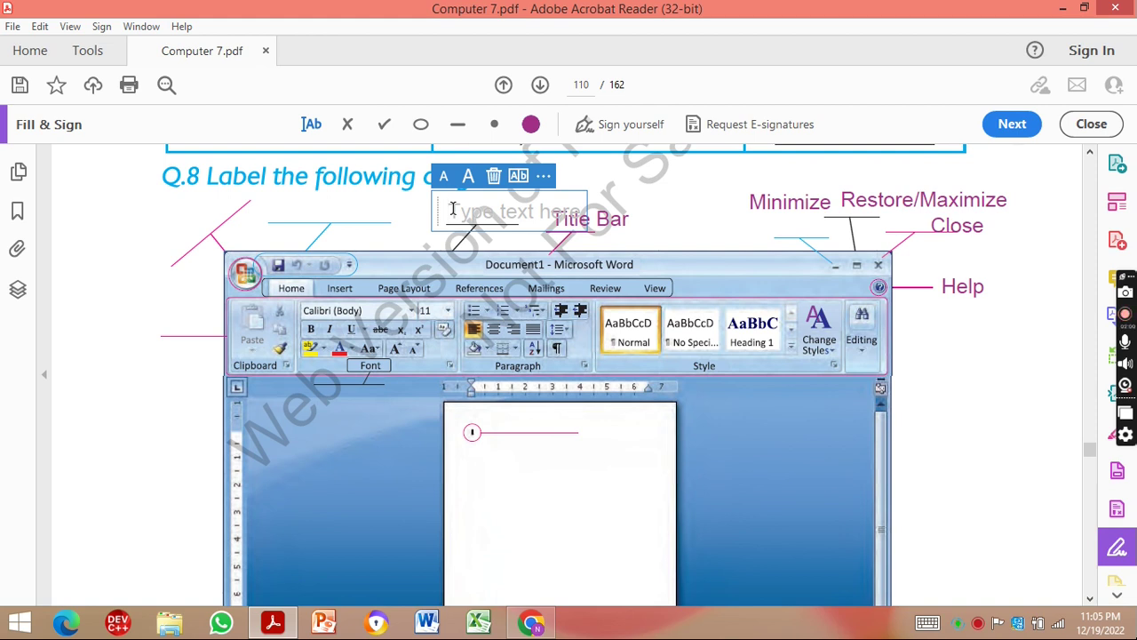
{"action": "type", "text": "Ri"}
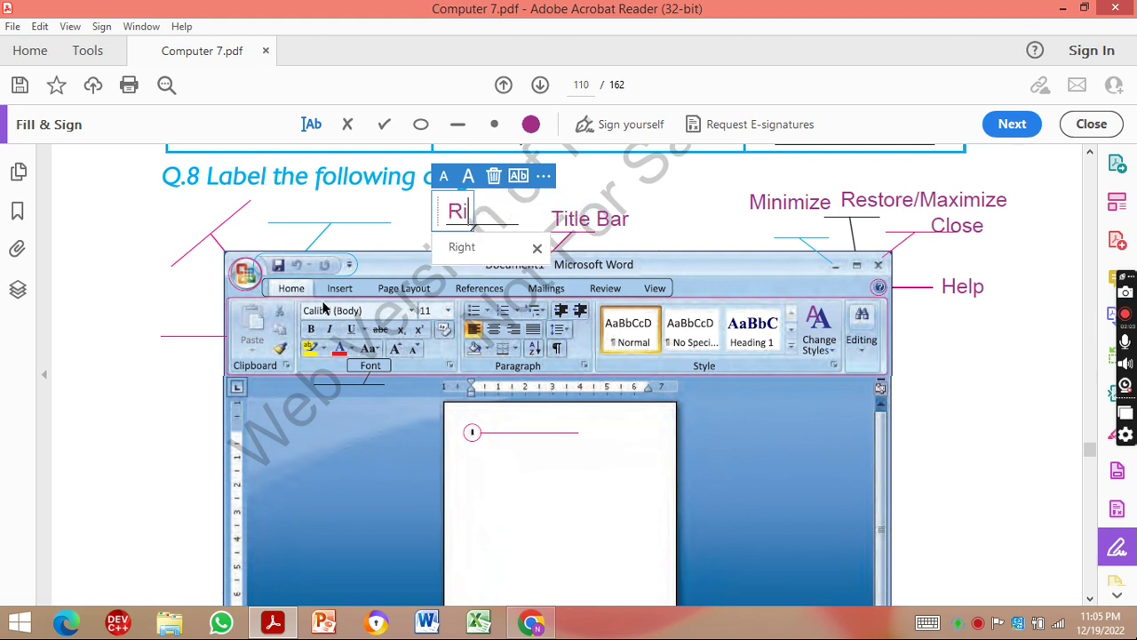
{"action": "type", "text": "bbion"}
{"action": "left_click", "coordinate": [322, 218]}
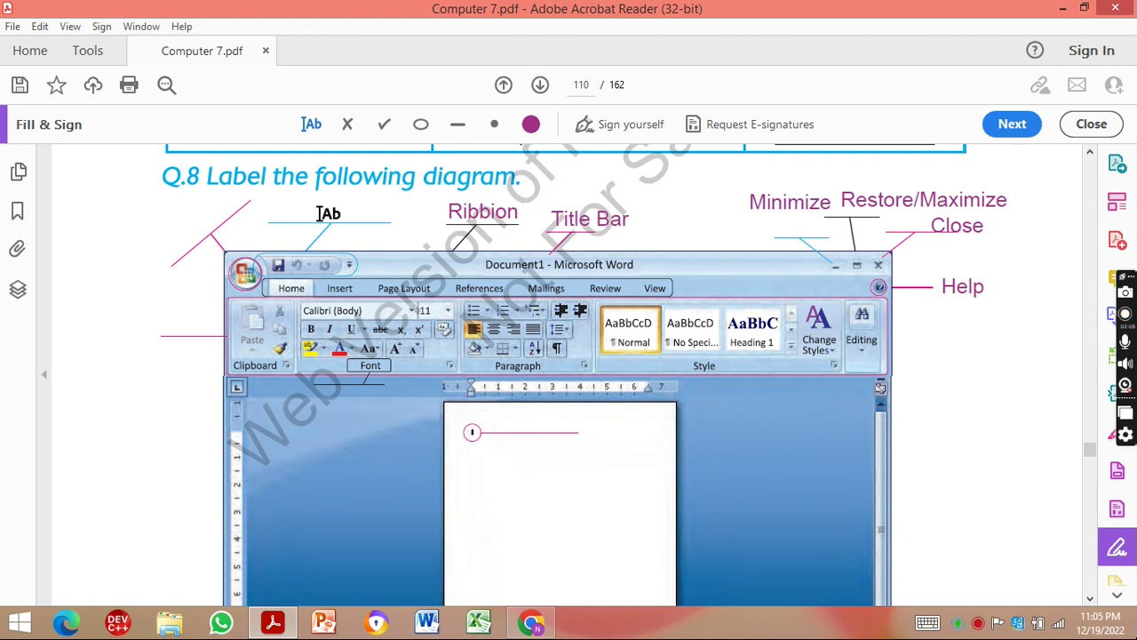
- Add a two-line 'Quick access Toolbar' label and an 'Office Buton' label at the top-left pointers
{"action": "left_click", "coordinate": [301, 208]}
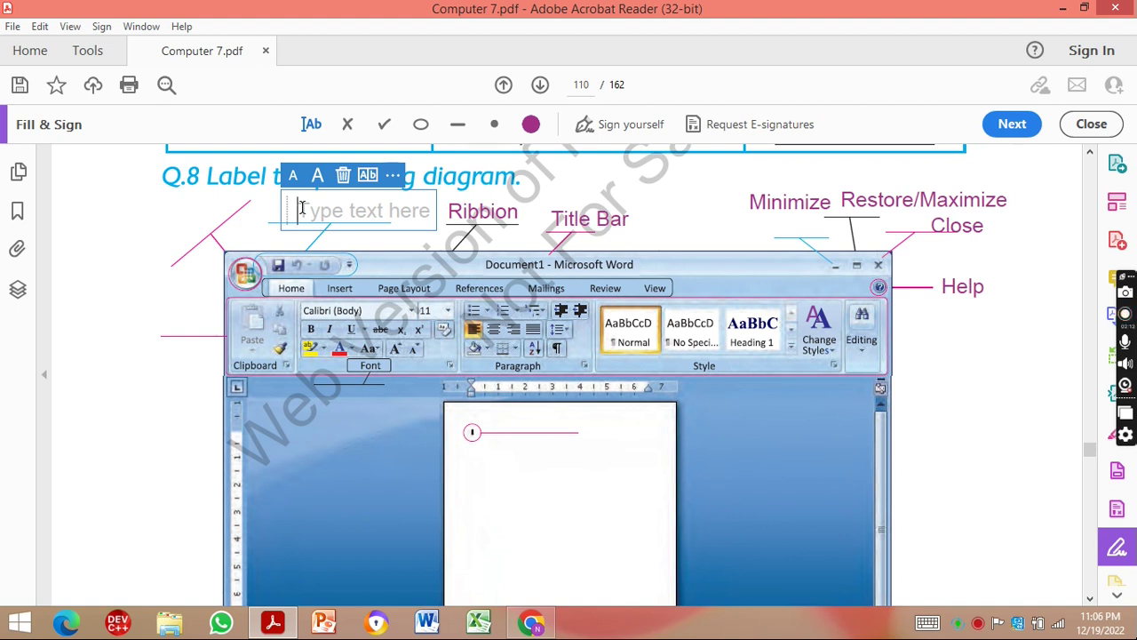
{"action": "type", "text": "Qu"}
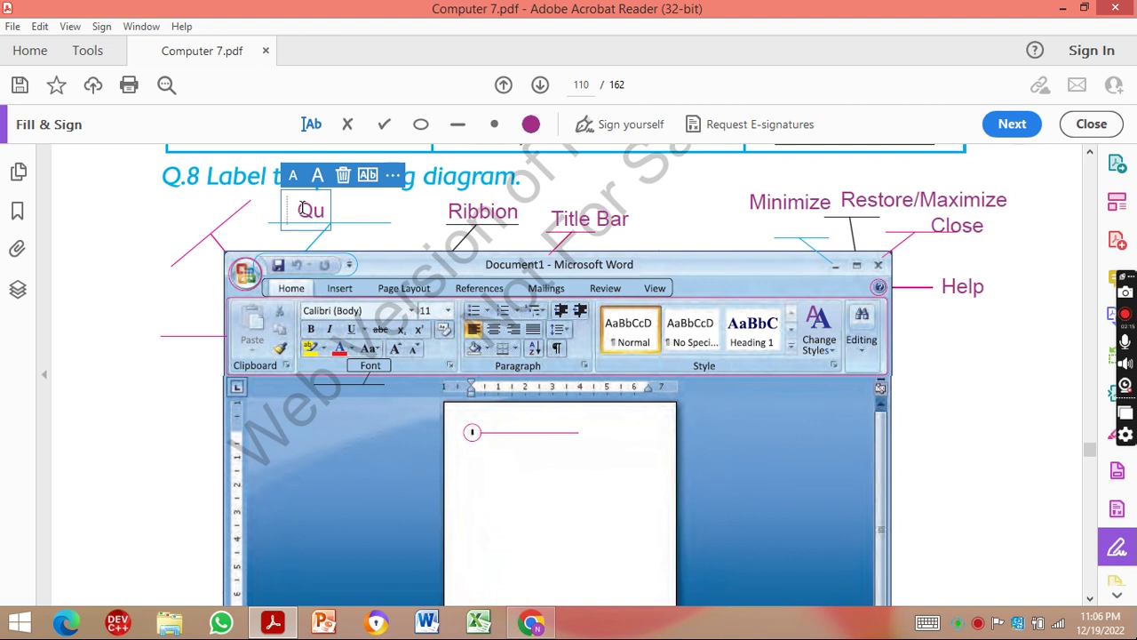
{"action": "type", "text": "ick"}
{"action": "type", "text": " ac"}
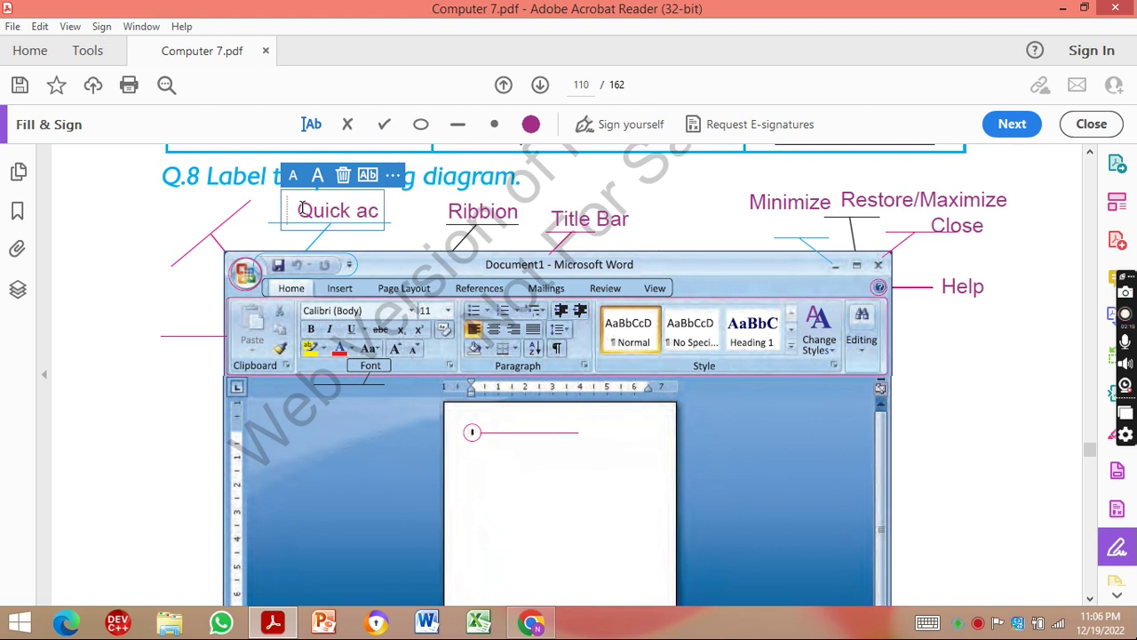
{"action": "type", "text": "cess"}
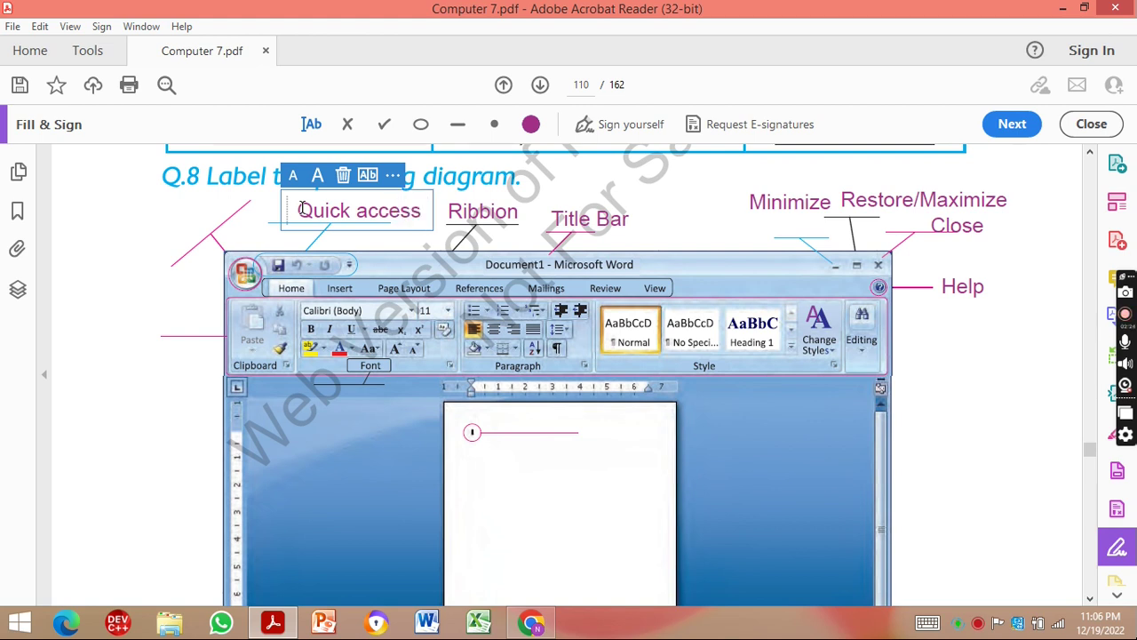
{"action": "key", "text": "Return"}
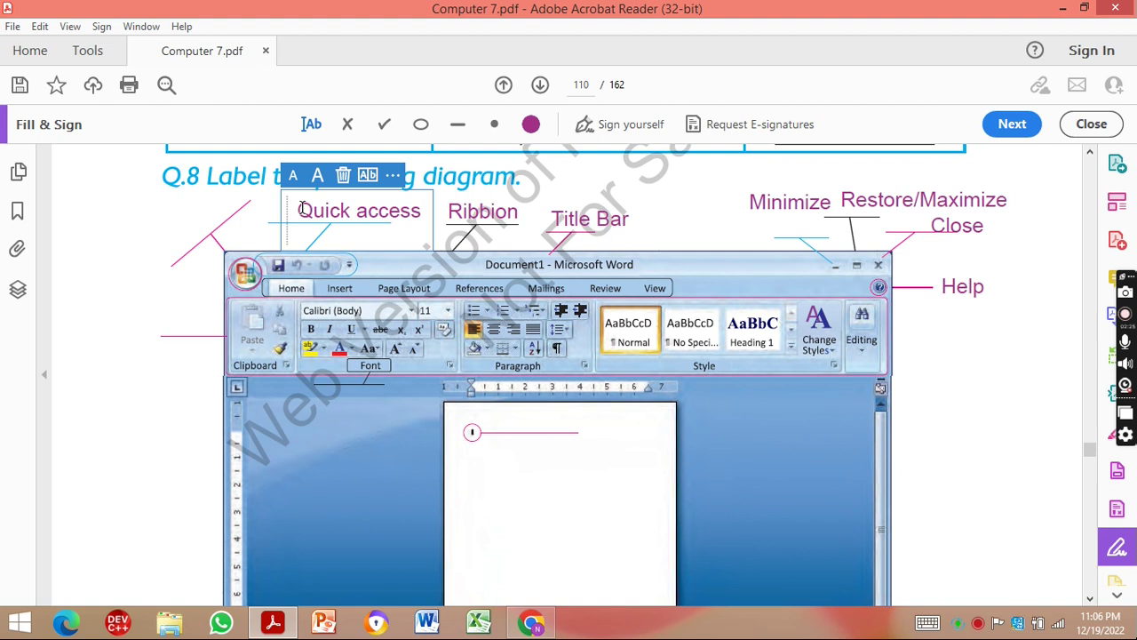
{"action": "type", "text": "Tool"}
{"action": "type", "text": "bar"}
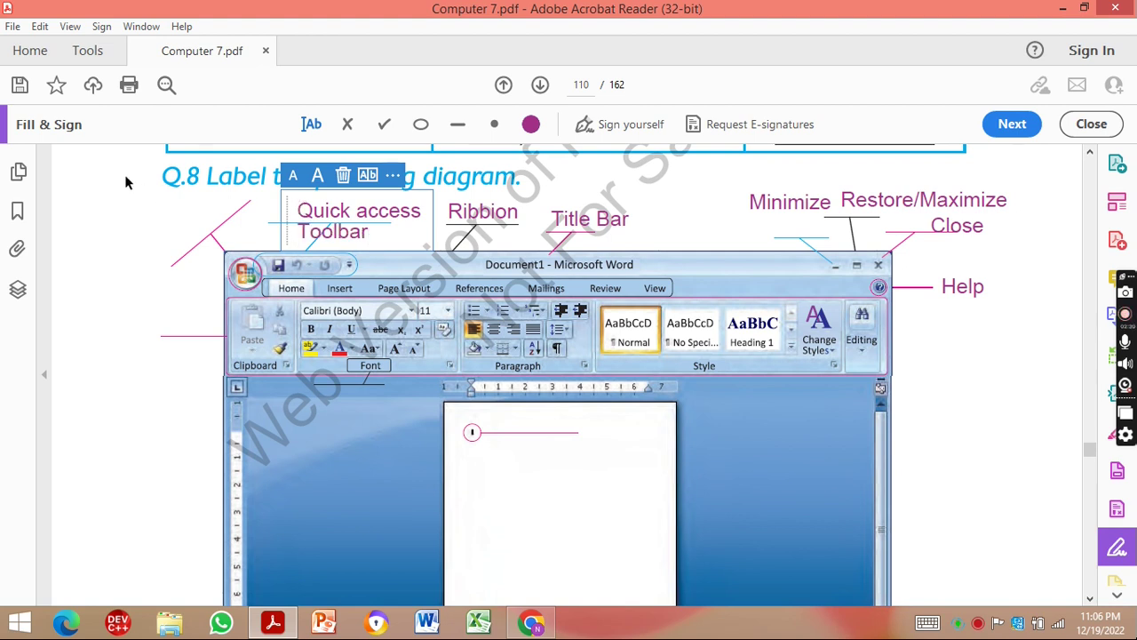
{"action": "left_click", "coordinate": [161, 217]}
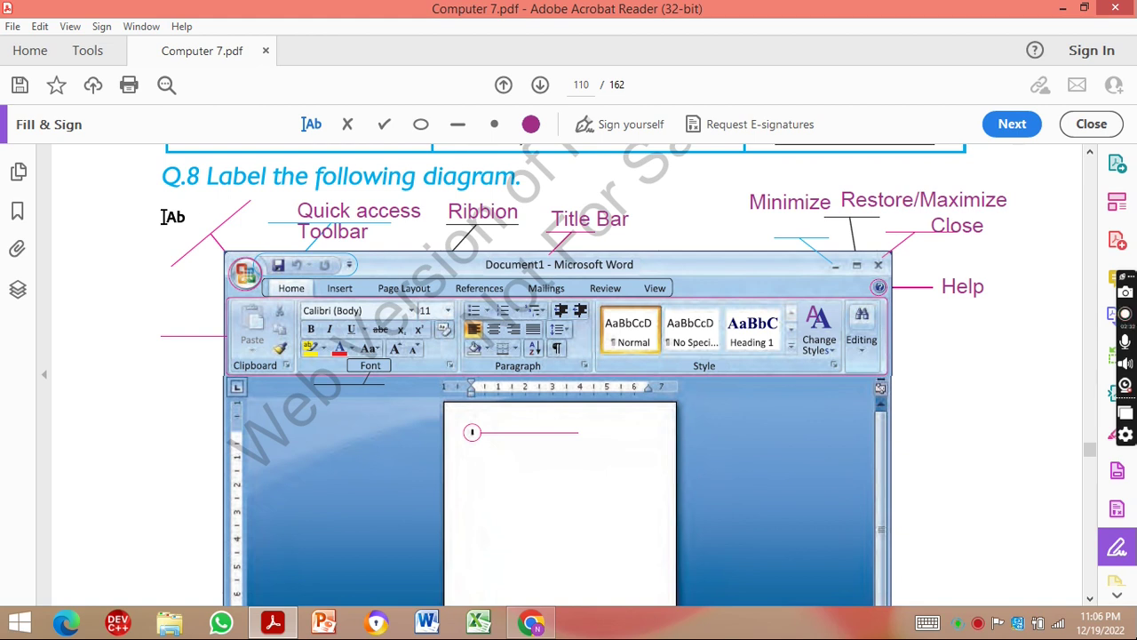
{"action": "left_click", "coordinate": [162, 217]}
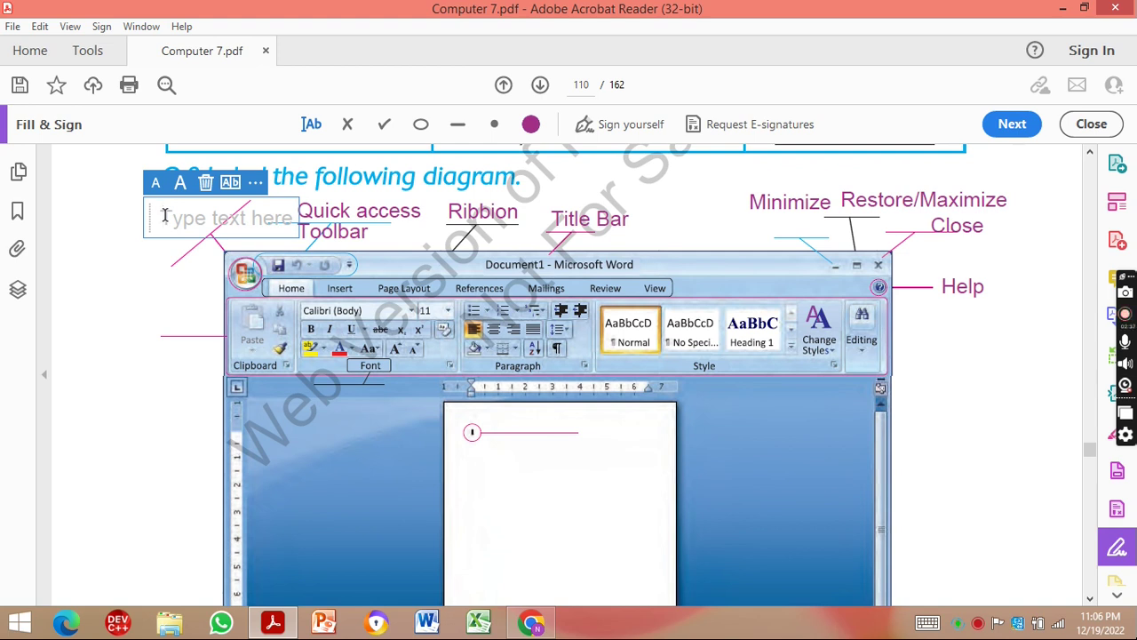
{"action": "type", "text": "Office Bu"}
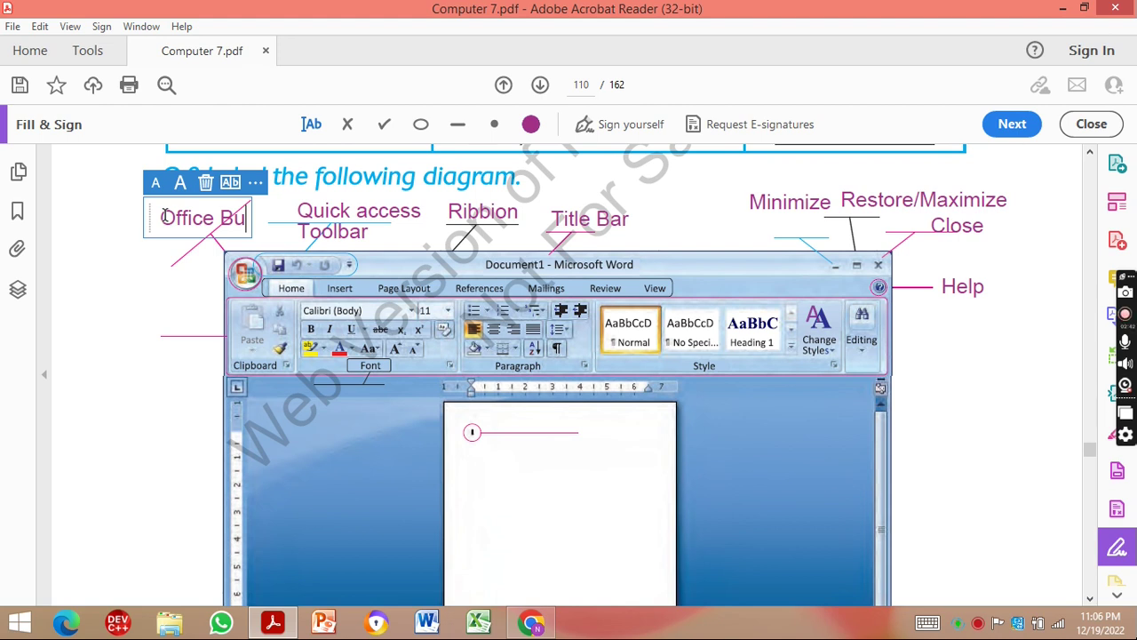
{"action": "type", "text": "ton"}
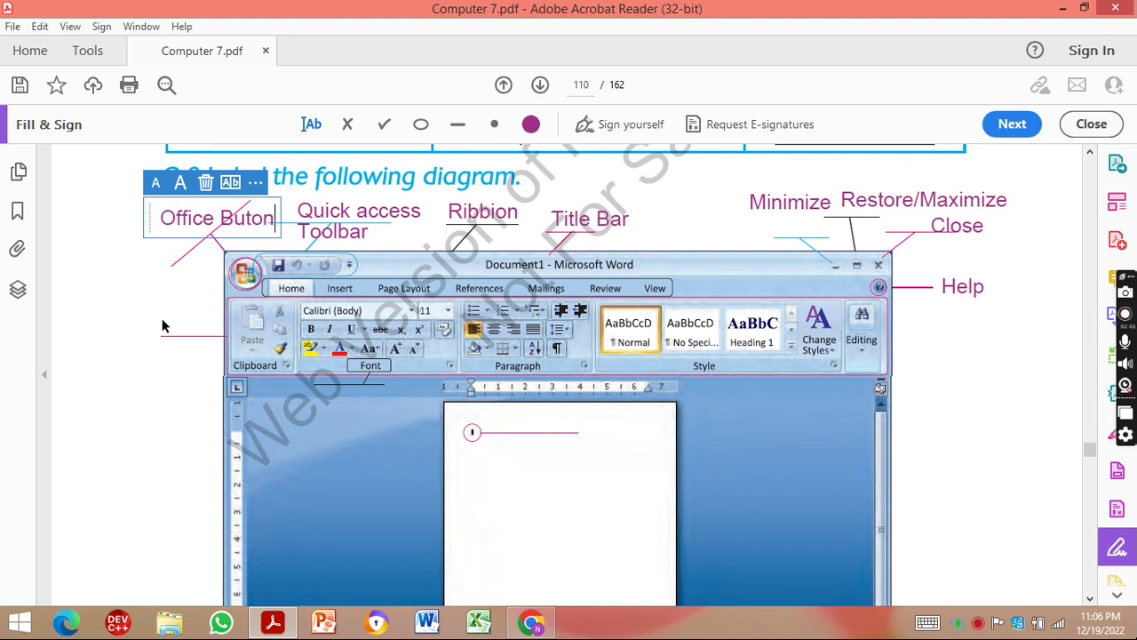
{"action": "left_click", "coordinate": [157, 328]}
- Add a 'Ribbion' label at the left pointer line and 'Groupname' under the Font group line
{"action": "left_click", "coordinate": [160, 322]}
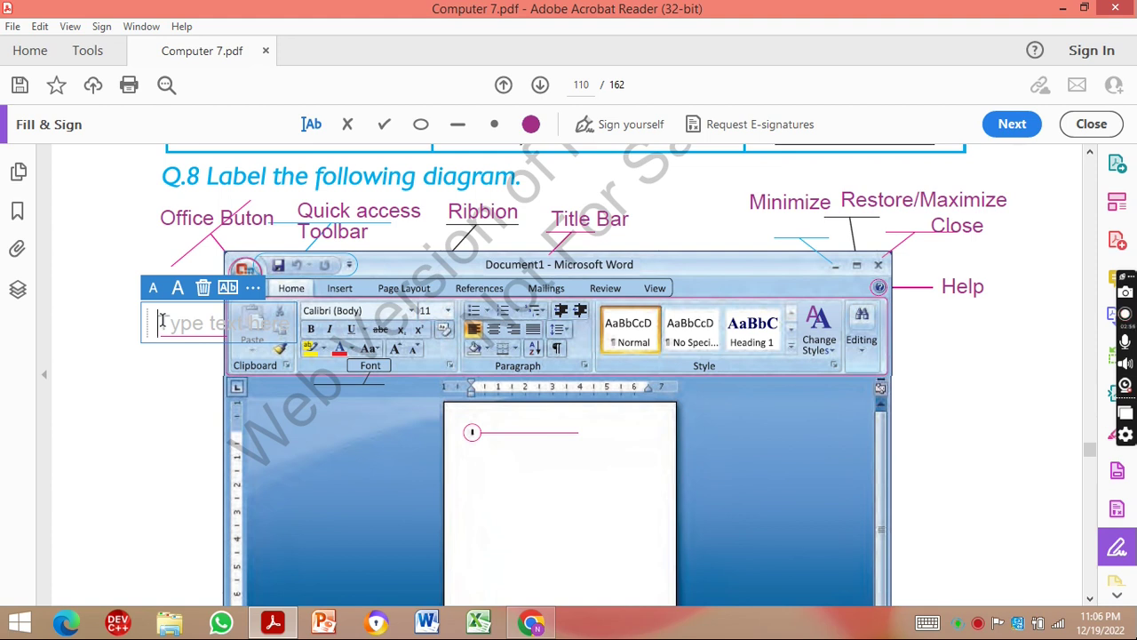
{"action": "type", "text": "Ri"}
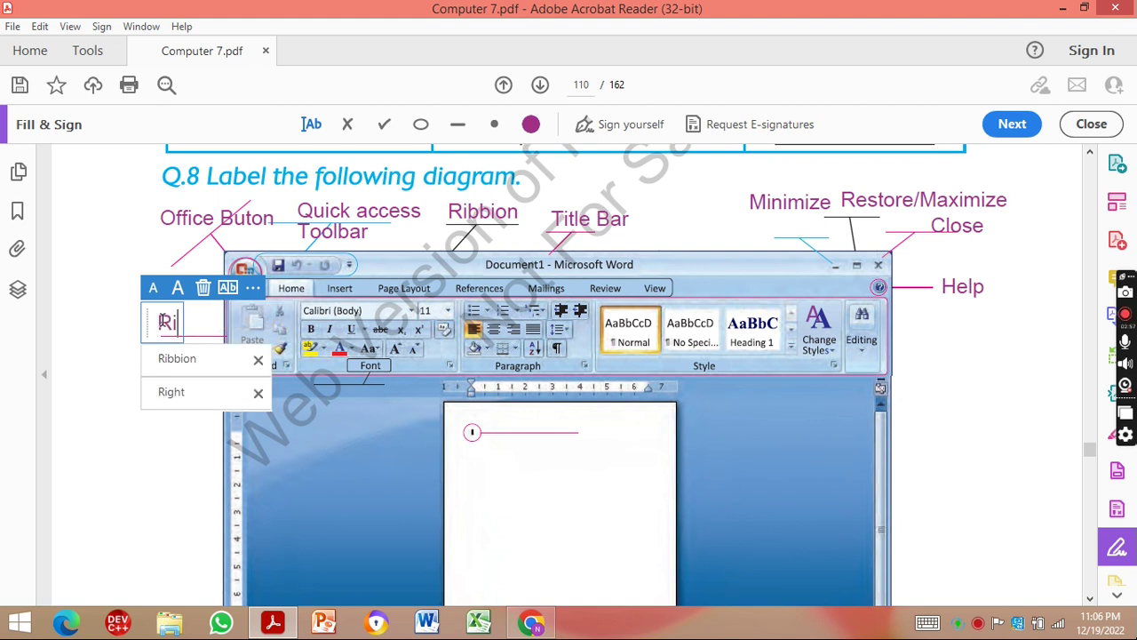
{"action": "type", "text": "b"}
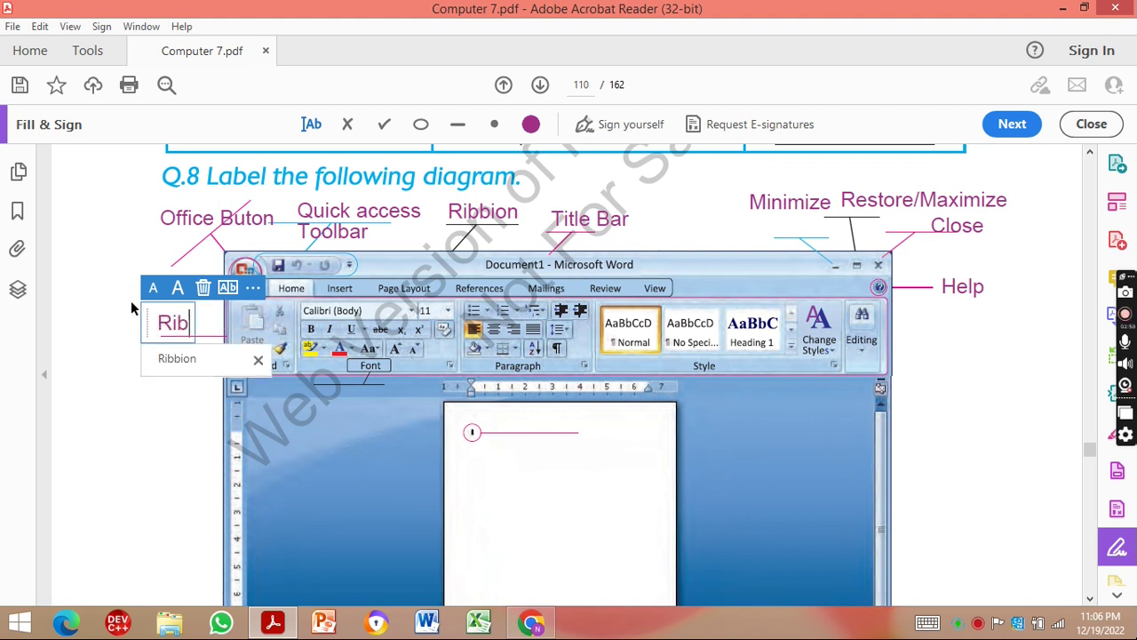
{"action": "left_click", "coordinate": [182, 360]}
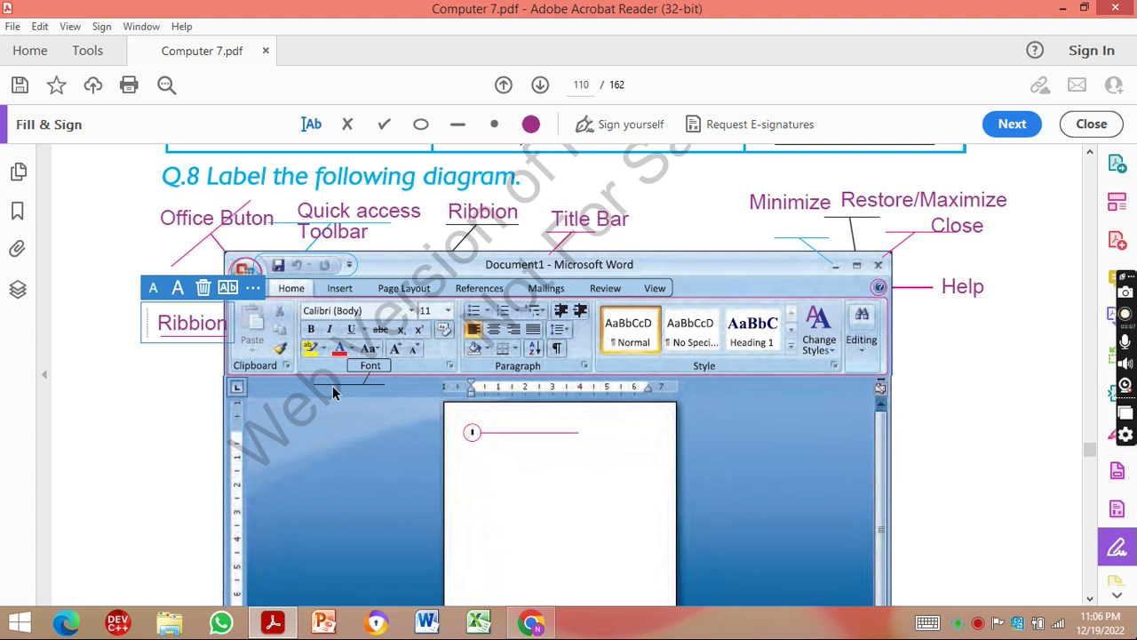
{"action": "left_click", "coordinate": [302, 400]}
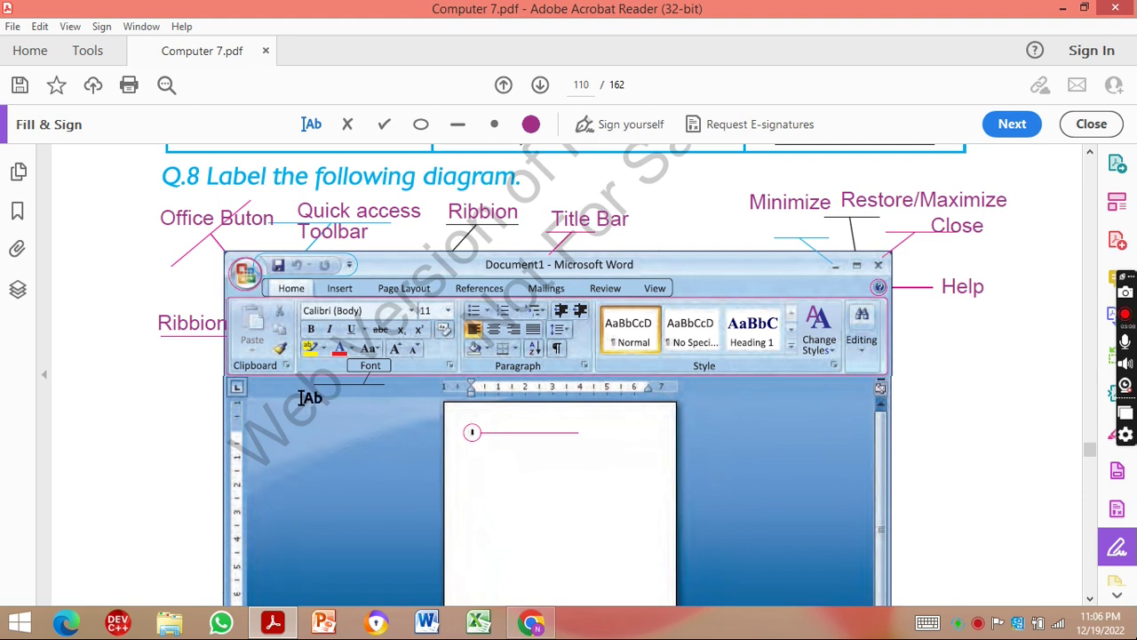
{"action": "left_click", "coordinate": [287, 397]}
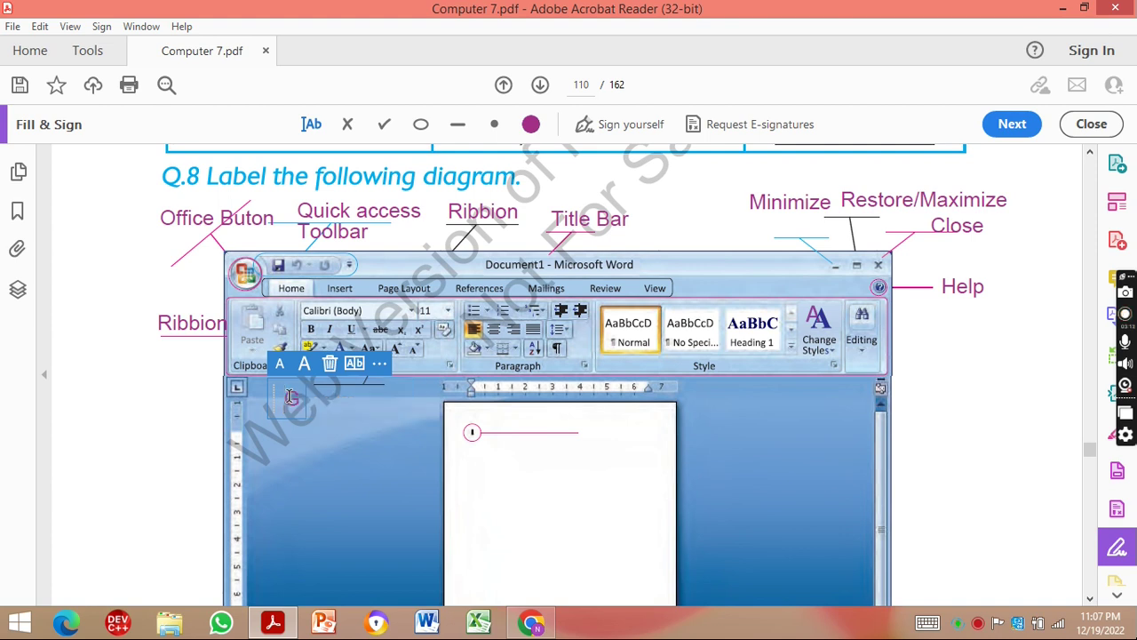
{"action": "type", "text": "Group"}
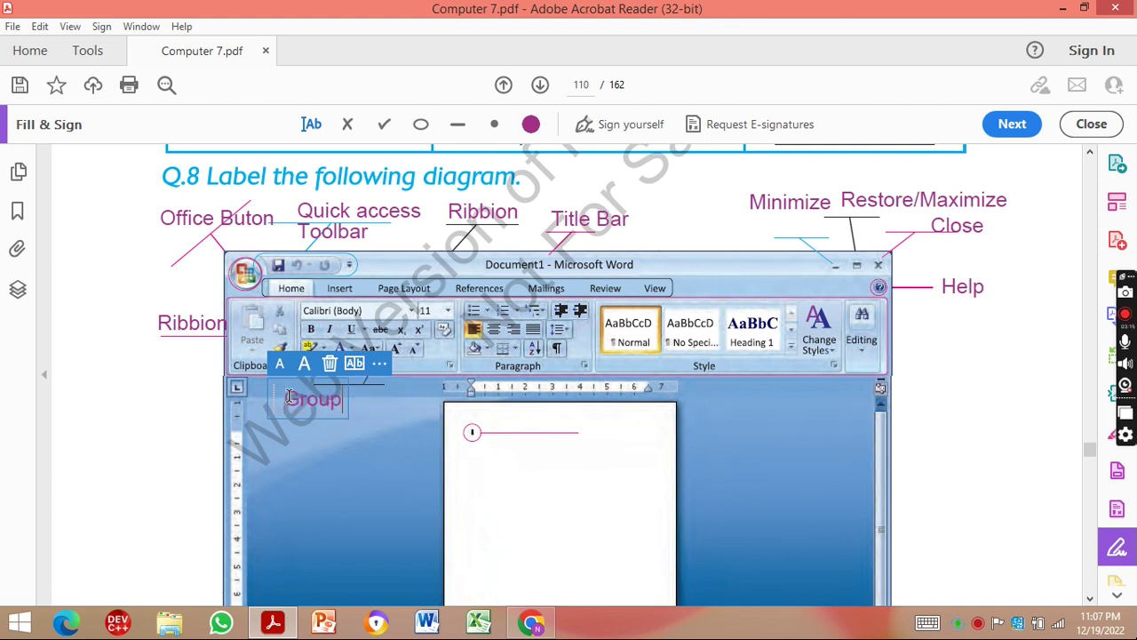
{"action": "type", "text": "name"}
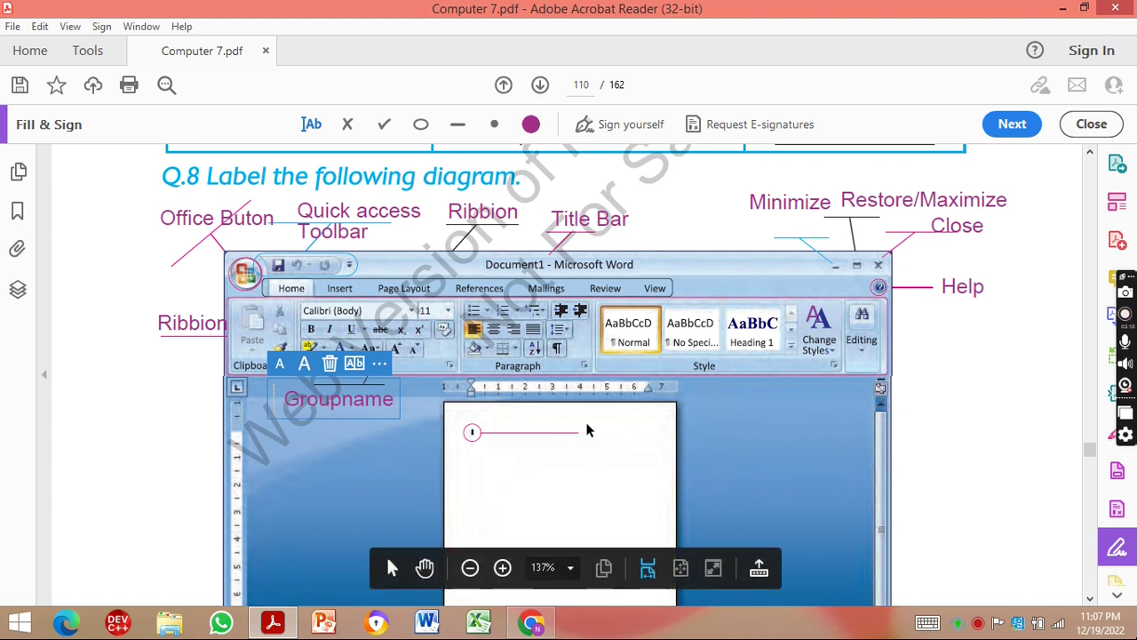
- Finish 'Groupname' and add an 'Insertion Pointer' label beside the circle on the Word page
{"action": "left_click", "coordinate": [521, 436]}
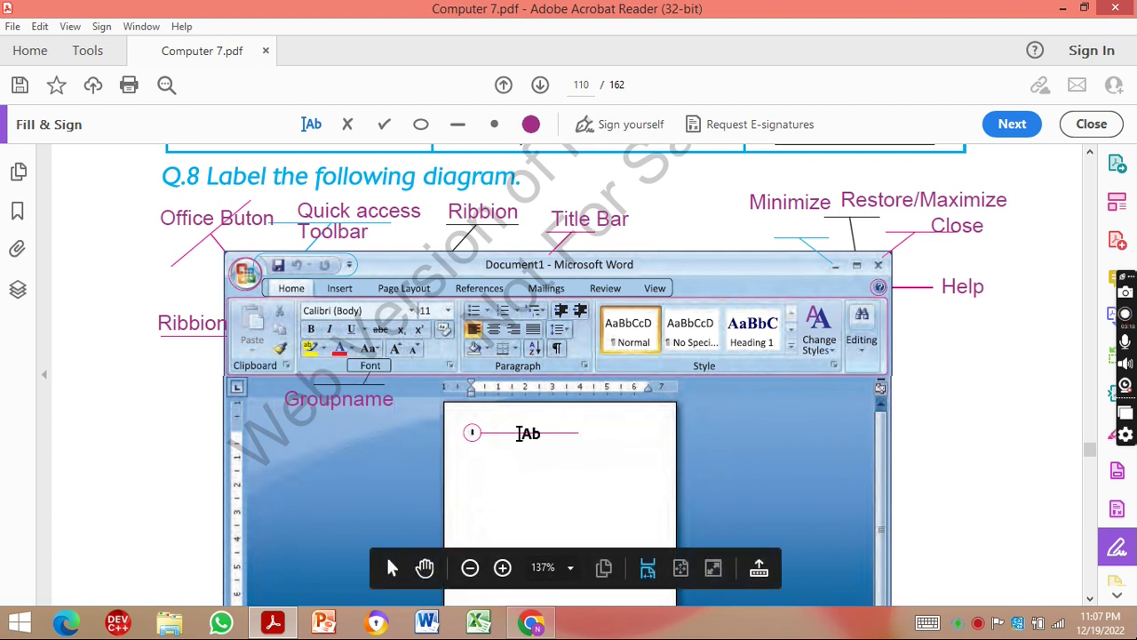
{"action": "left_click", "coordinate": [501, 432]}
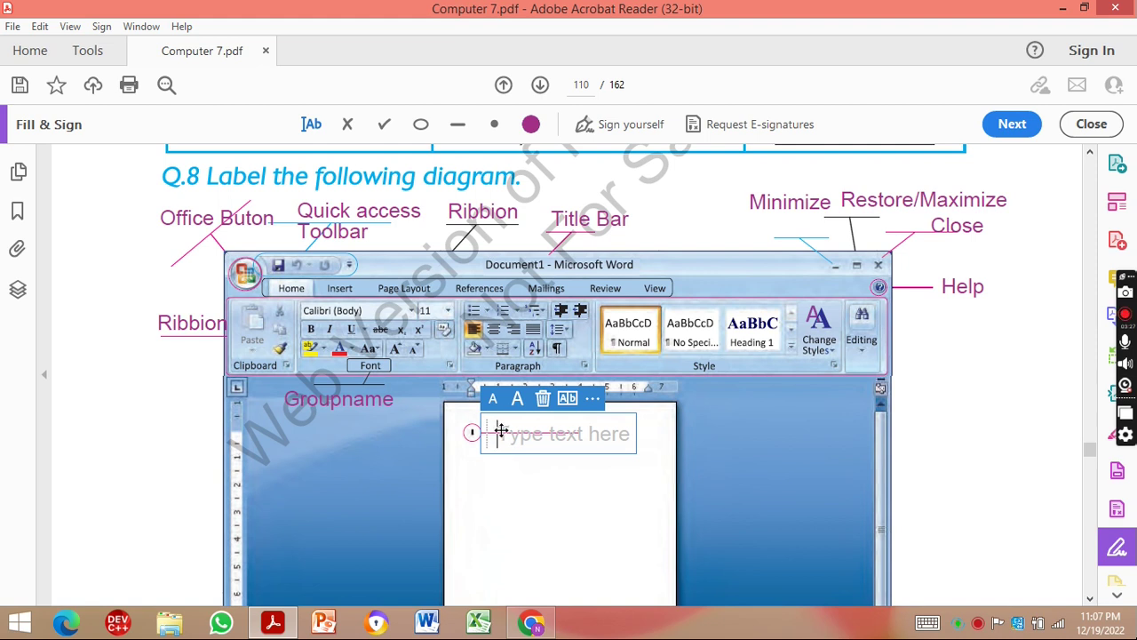
{"action": "type", "text": "Inse"}
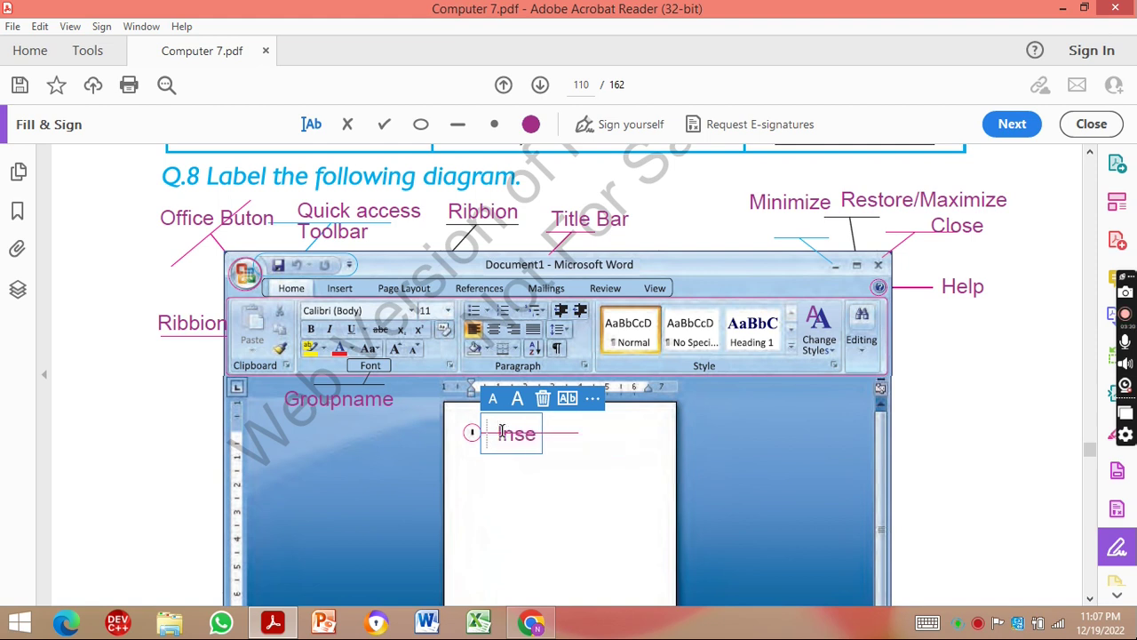
{"action": "type", "text": "rtion P"}
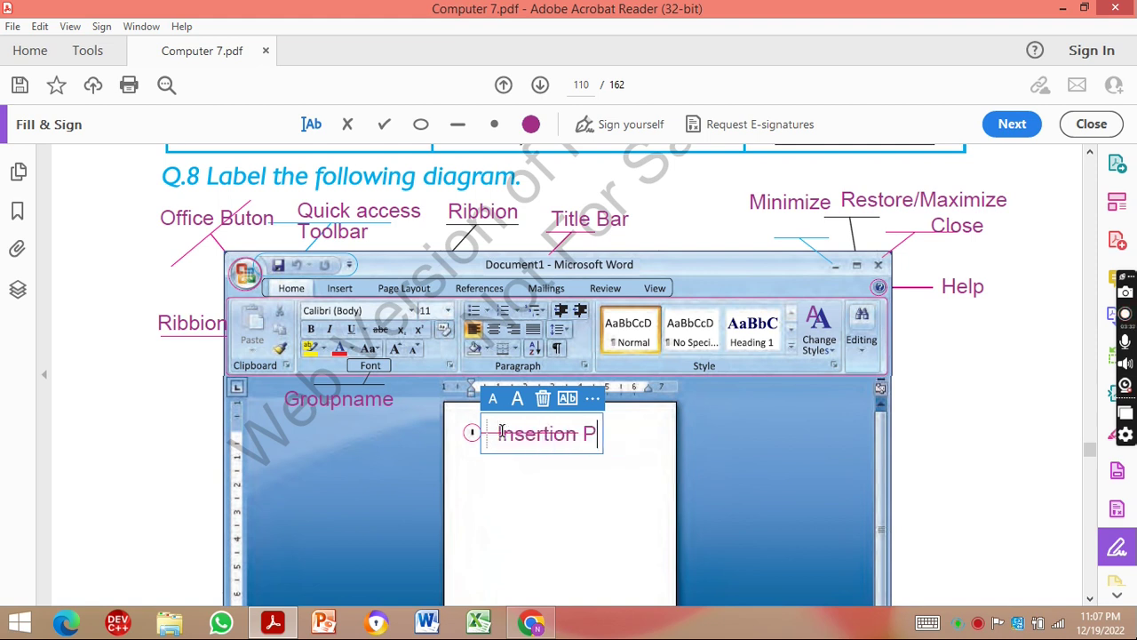
{"action": "type", "text": "ointer"}
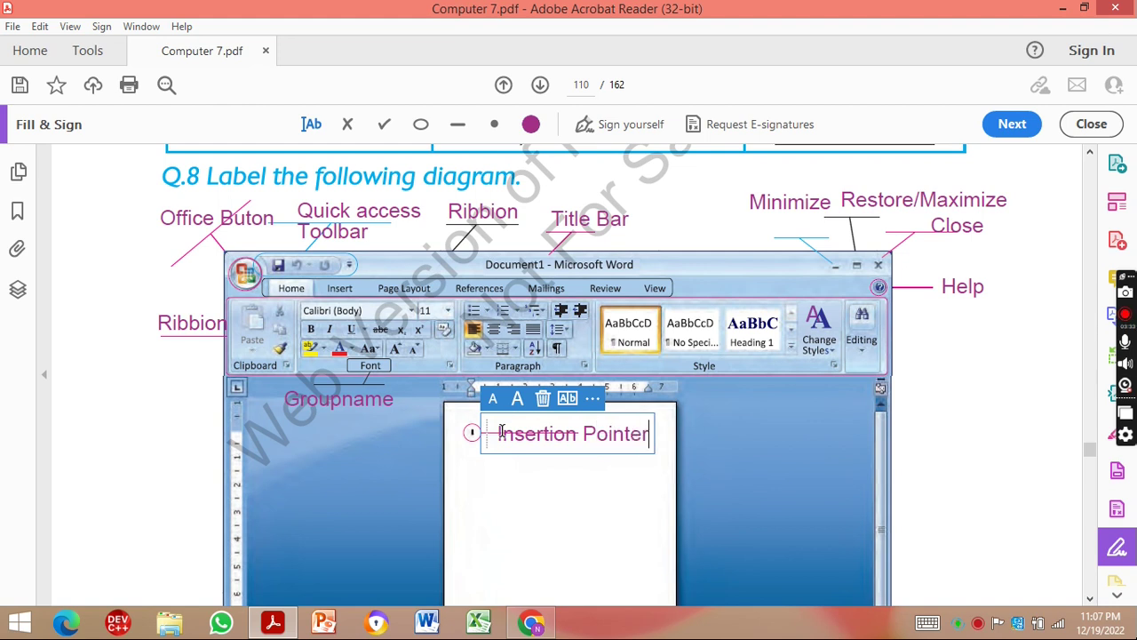
{"action": "left_click", "coordinate": [1092, 598]}
{"action": "left_click", "coordinate": [1092, 596]}
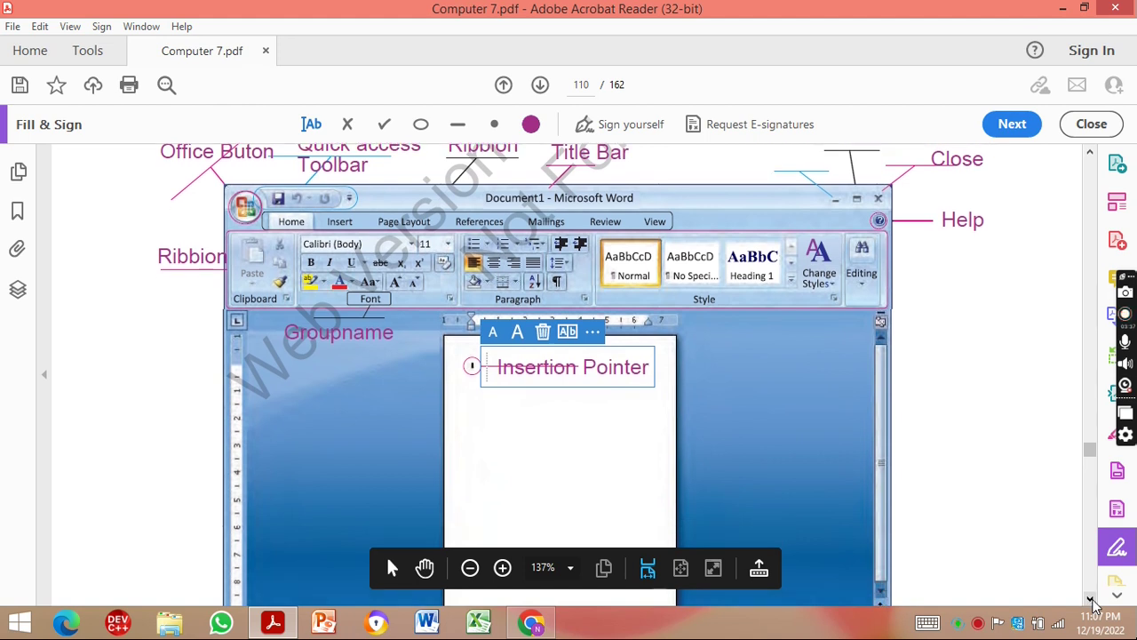
- Add a 'zoom slider' label at the screenshot's bottom-right pointer line
{"action": "scroll", "coordinate": [1094, 605], "scroll_direction": "down", "scroll_amount": 5}
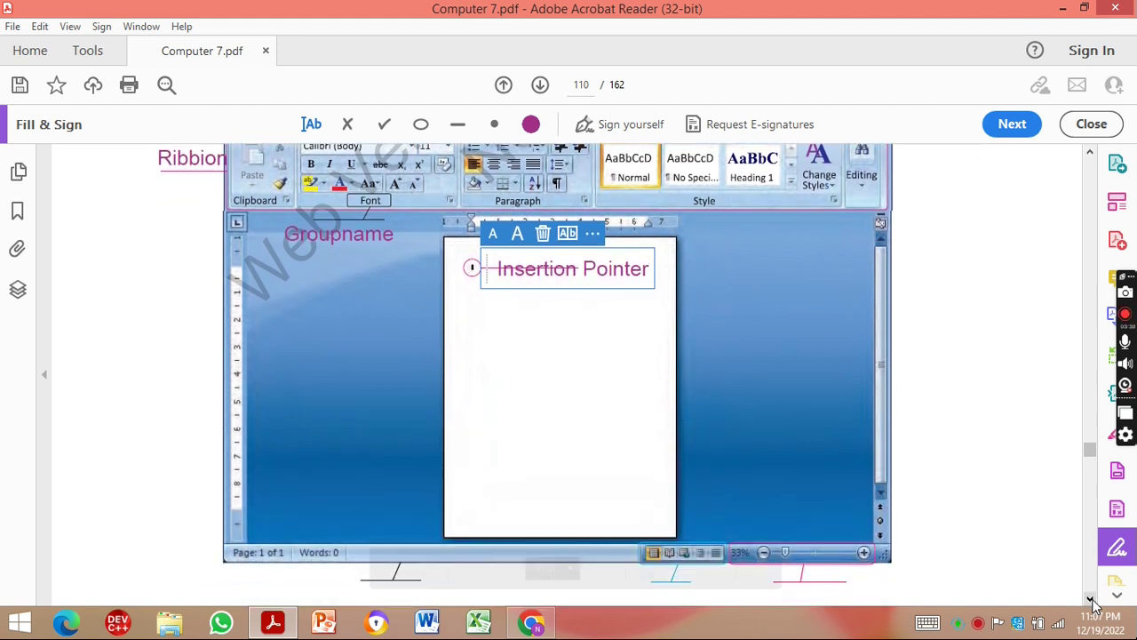
{"action": "scroll", "coordinate": [1094, 604], "scroll_direction": "down", "scroll_amount": 3}
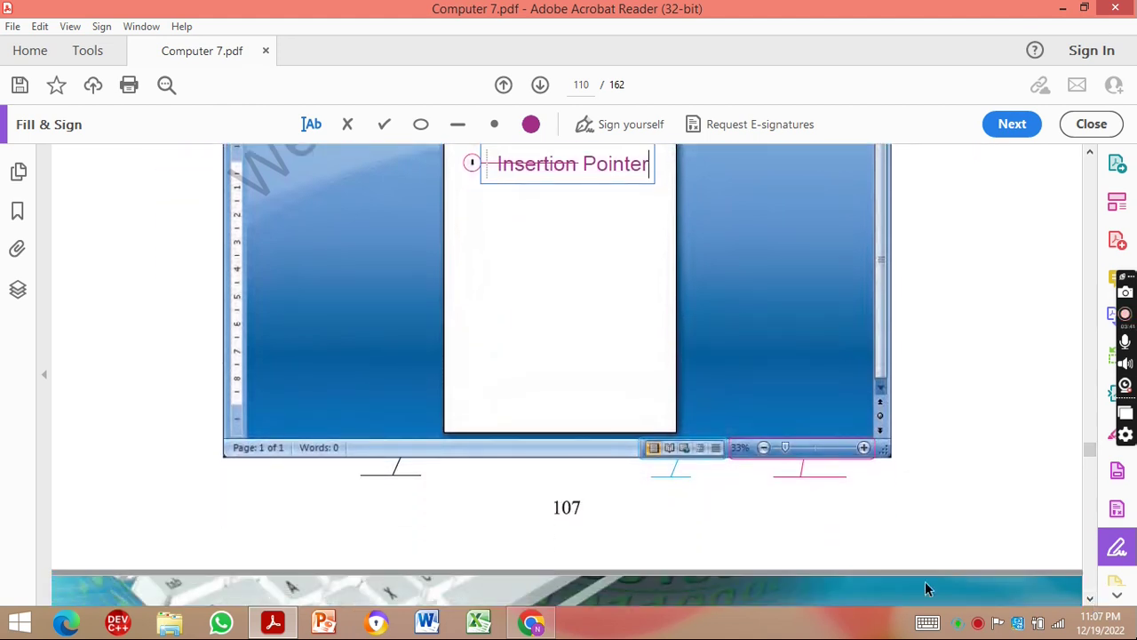
{"action": "left_click", "coordinate": [817, 483]}
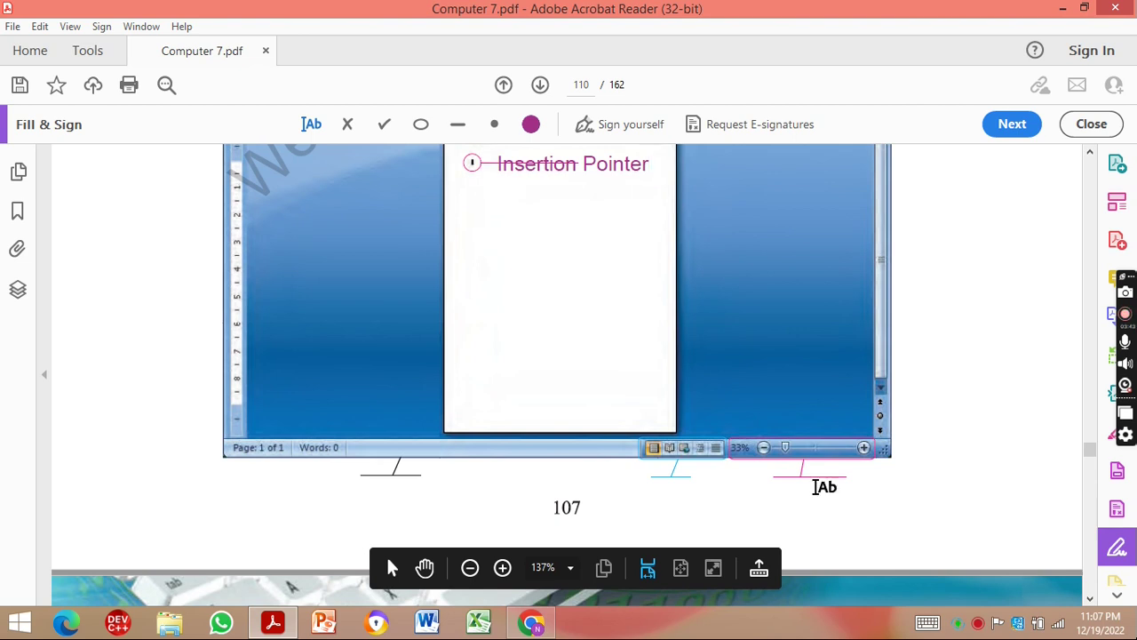
{"action": "left_click", "coordinate": [803, 486]}
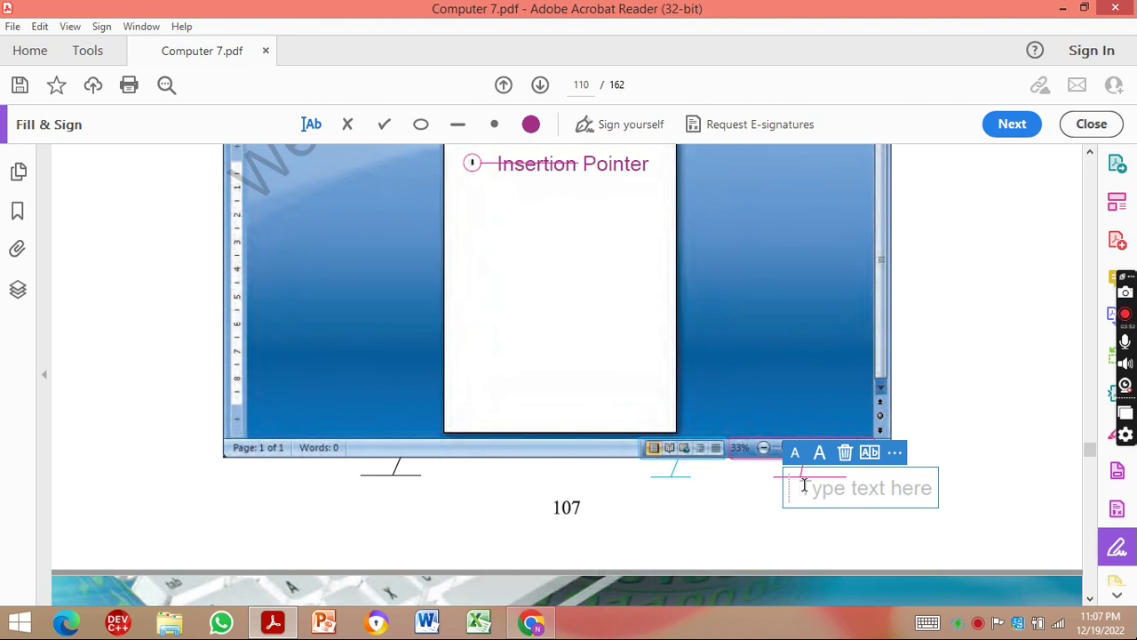
{"action": "type", "text": "2"}
{"action": "type", "text": "00"}
{"action": "type", "text": "m"}
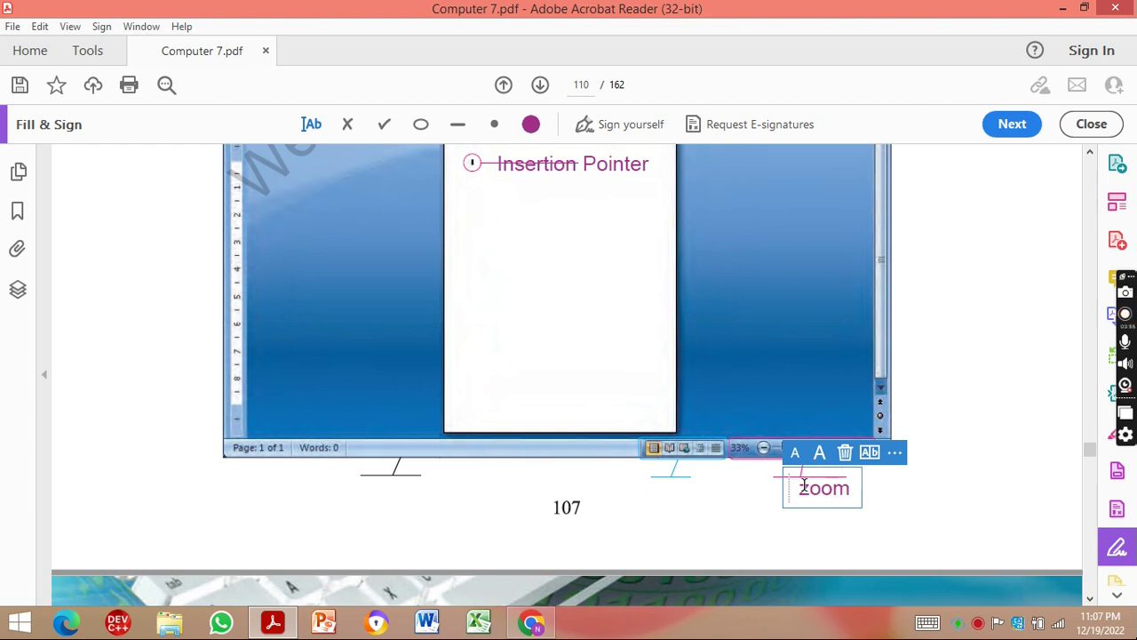
{"action": "type", "text": " slider"}
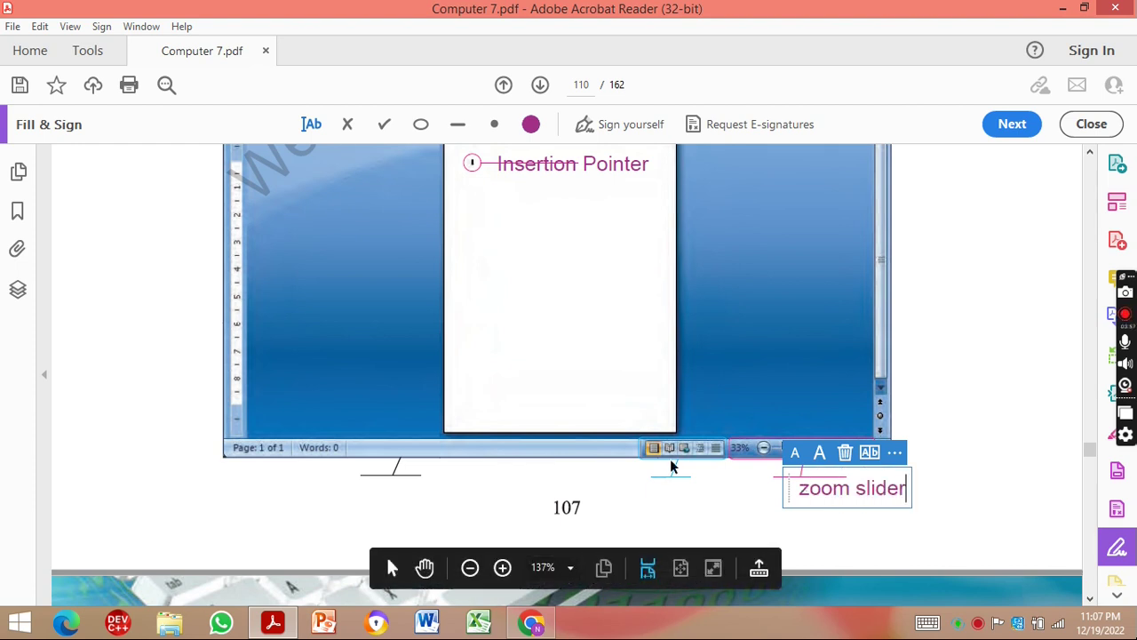
{"action": "left_click", "coordinate": [662, 485]}
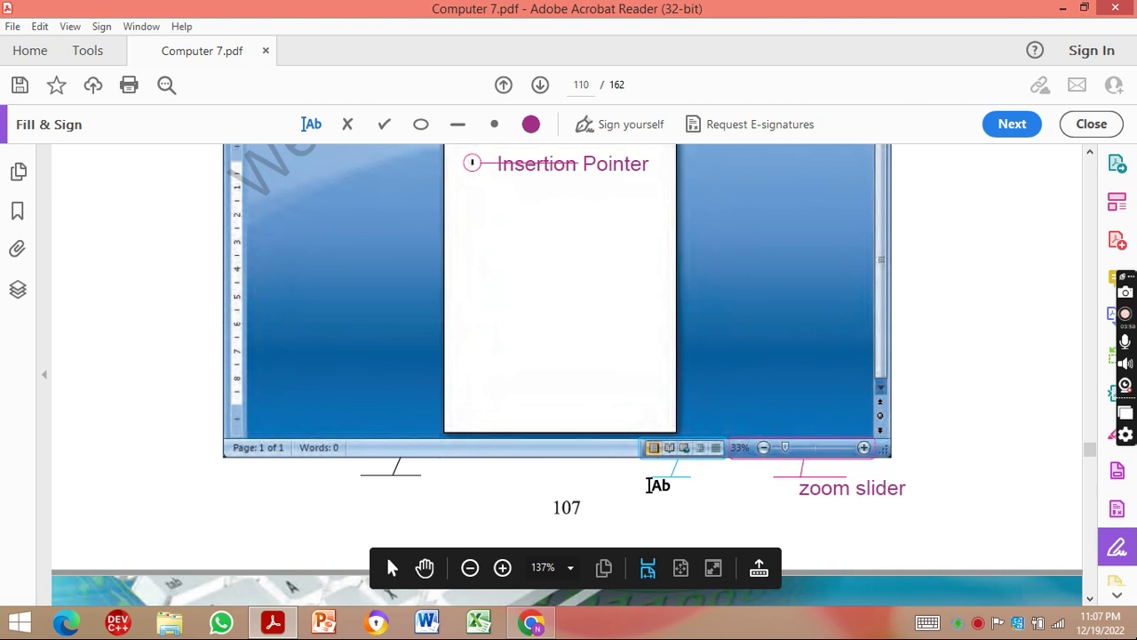
- Add a 'Page views' label at the blue pointer line below the view buttons
{"action": "left_click", "coordinate": [651, 484]}
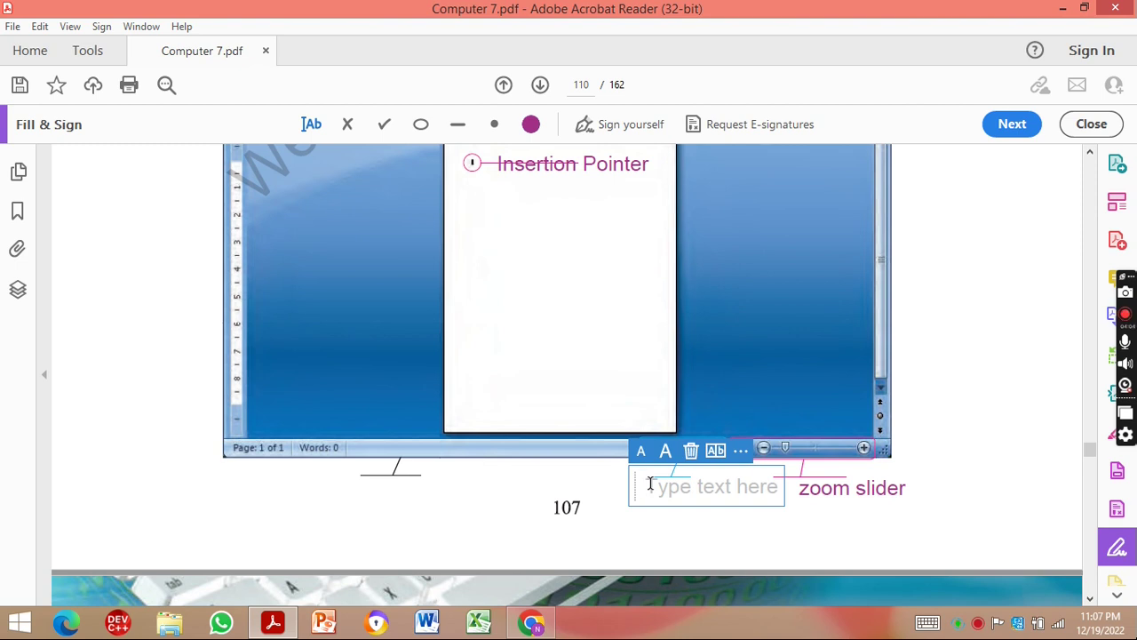
{"action": "type", "text": "pa"}
{"action": "key", "text": "BackSpace"}
{"action": "key", "text": "BackSpace"}
{"action": "type", "text": "Page "}
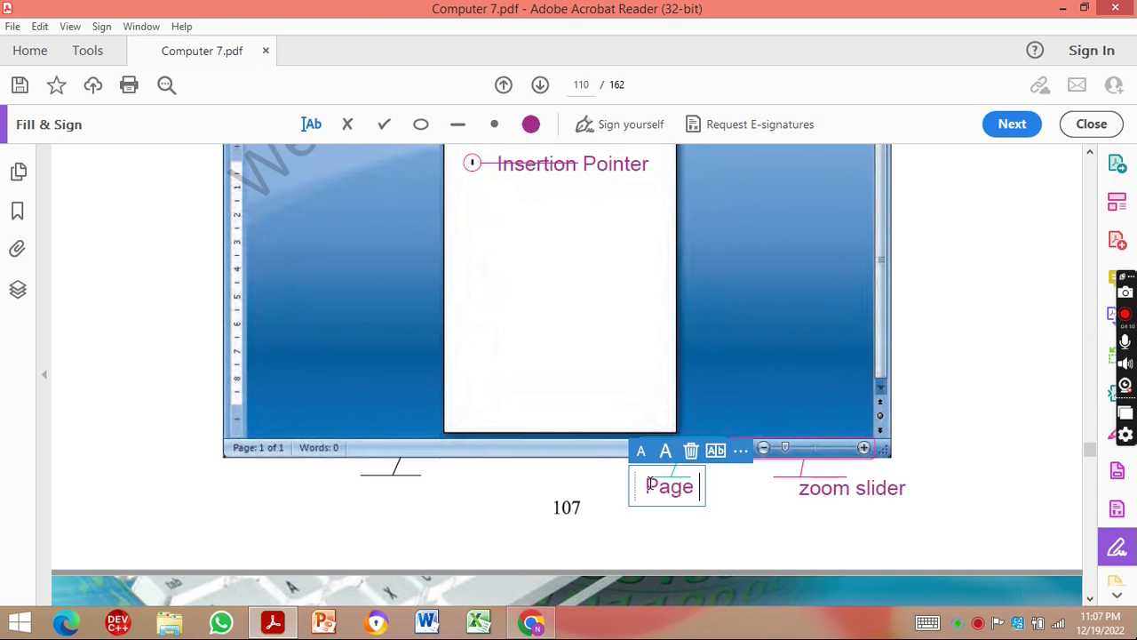
{"action": "type", "text": "videw"}
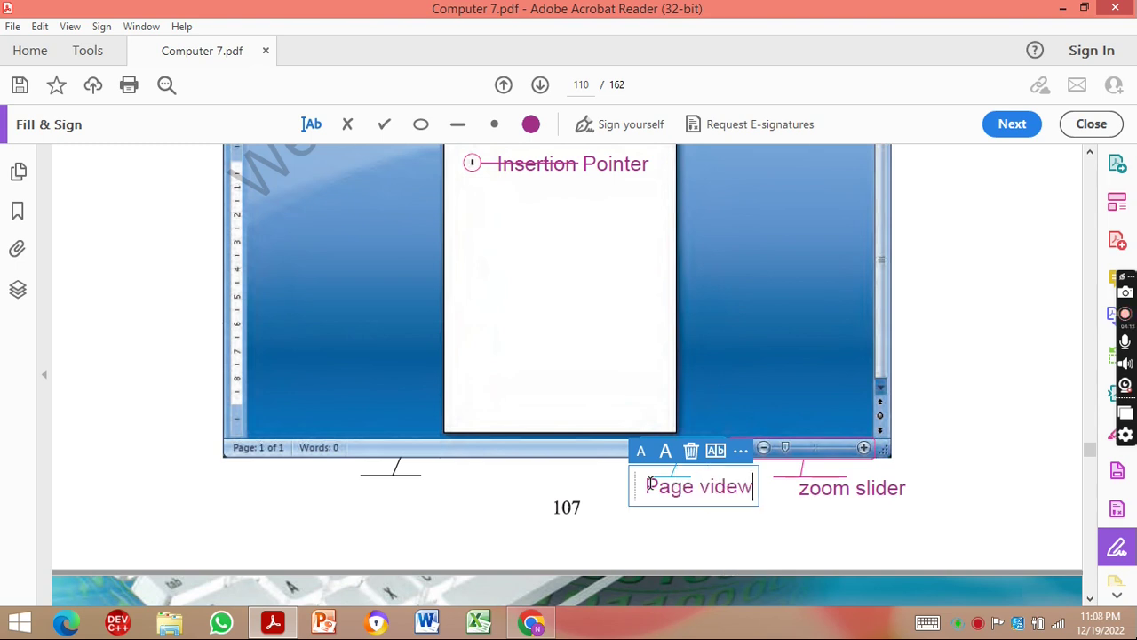
{"action": "key", "text": "BackSpace"}
{"action": "key", "text": "BackSpace"}
{"action": "key", "text": "BackSpace"}
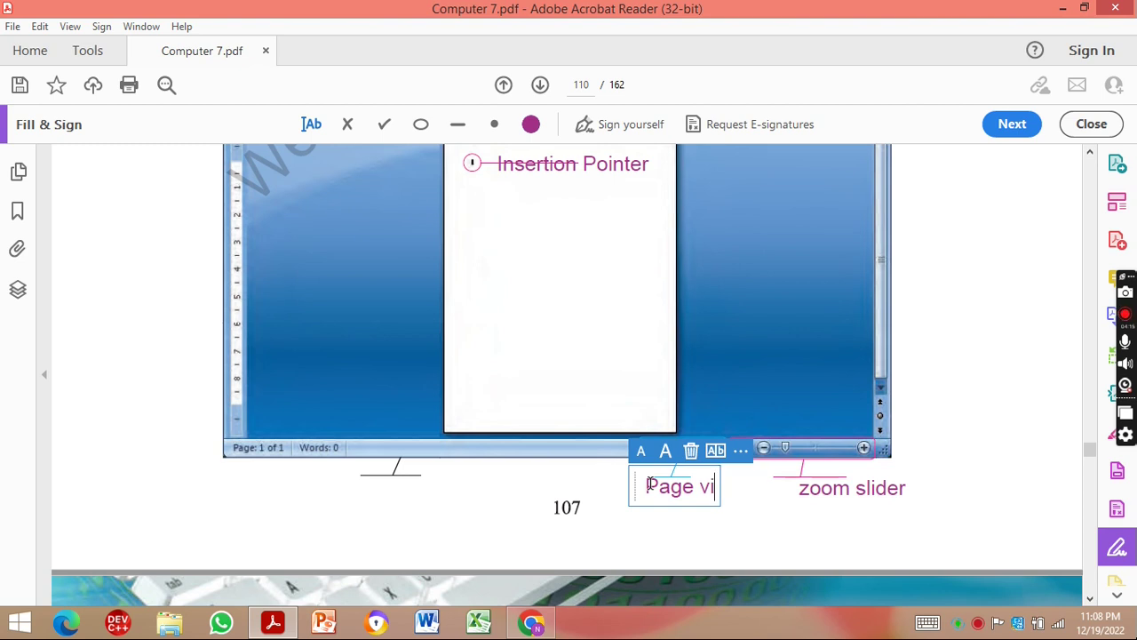
{"action": "type", "text": "ews"}
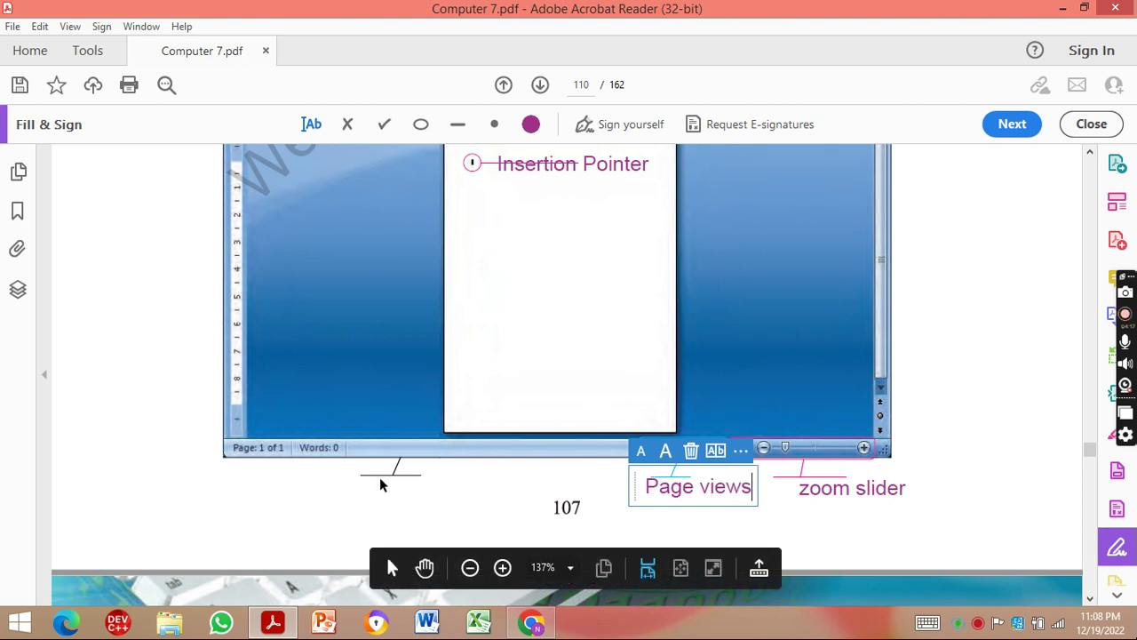
{"action": "left_click", "coordinate": [380, 477]}
- Add a 'Status bar' label under the screenshot's status bar
{"action": "left_click", "coordinate": [374, 485]}
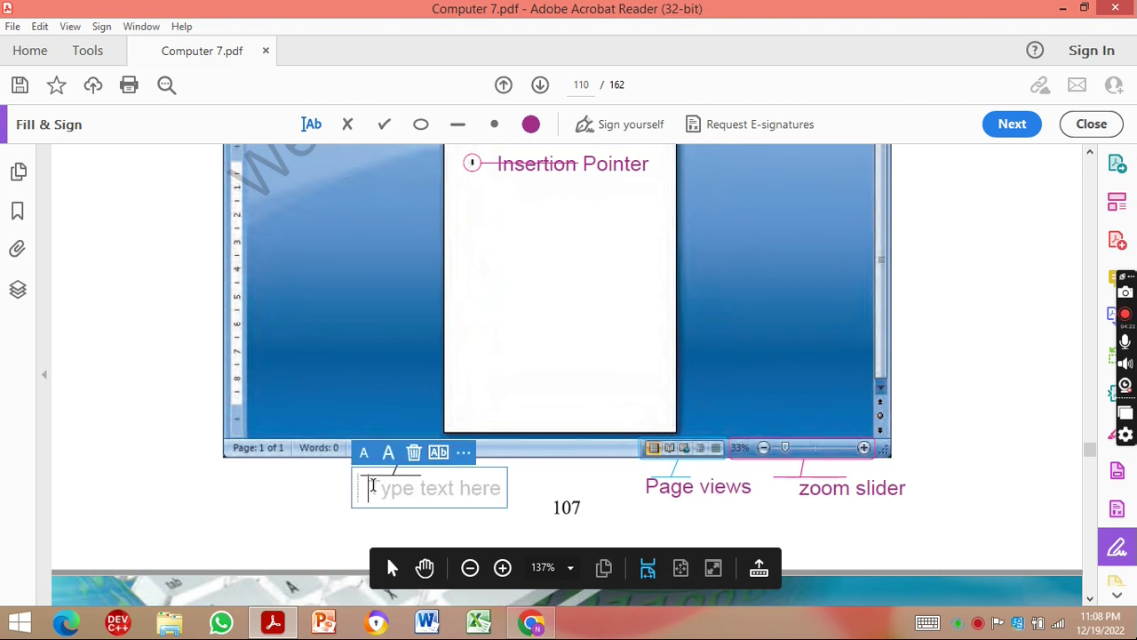
{"action": "type", "text": "St"}
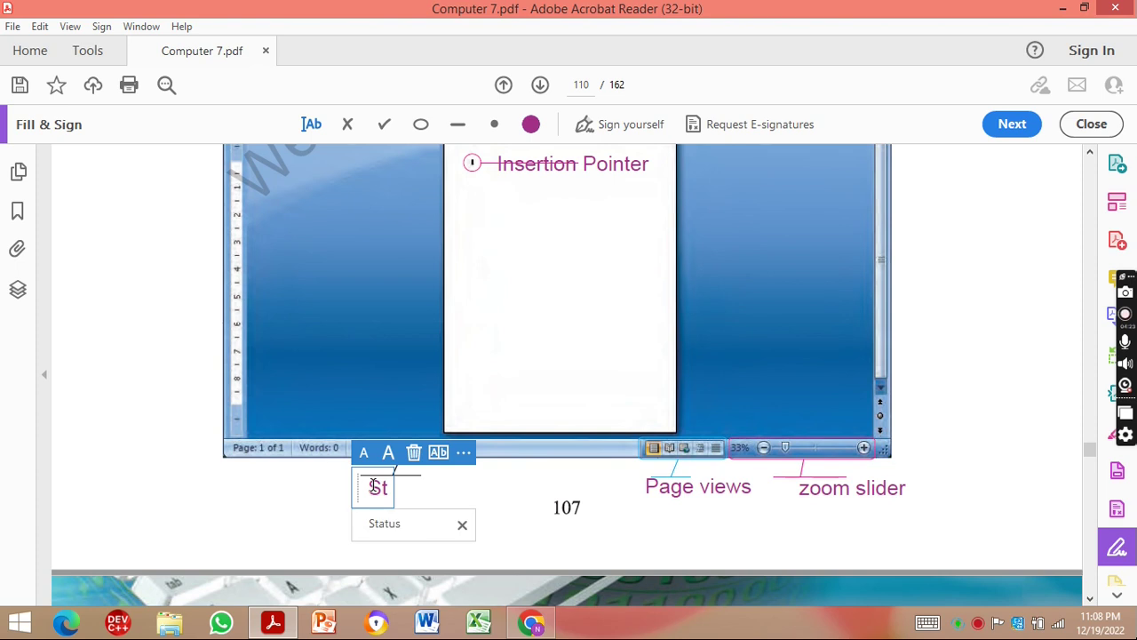
{"action": "type", "text": "tus"}
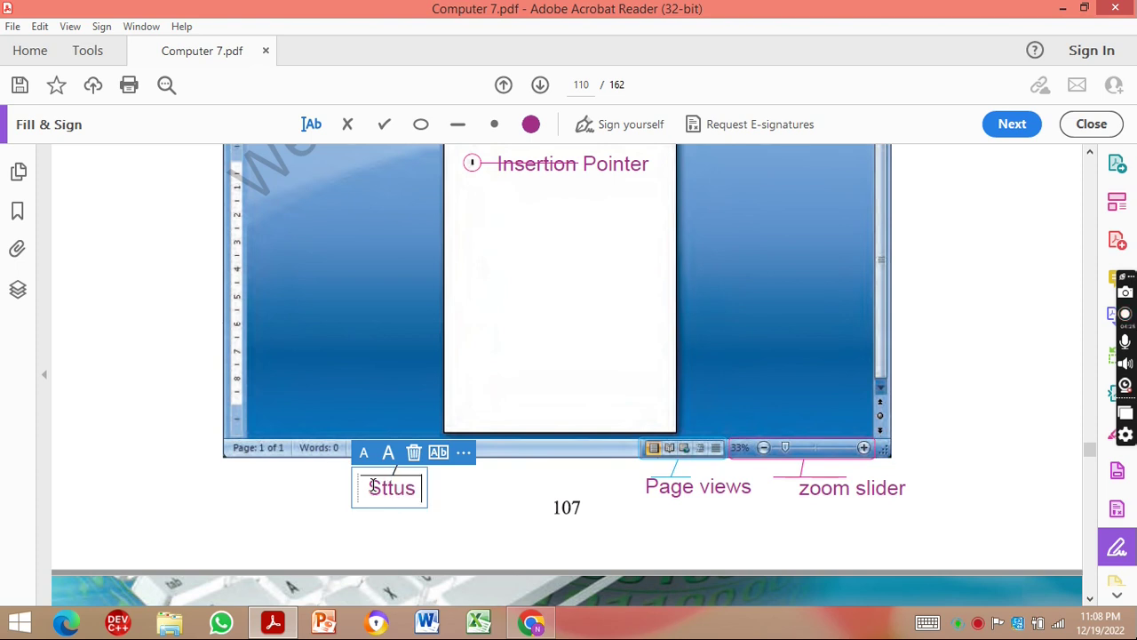
{"action": "key", "text": "BackSpace"}
{"action": "key", "text": "BackSpace"}
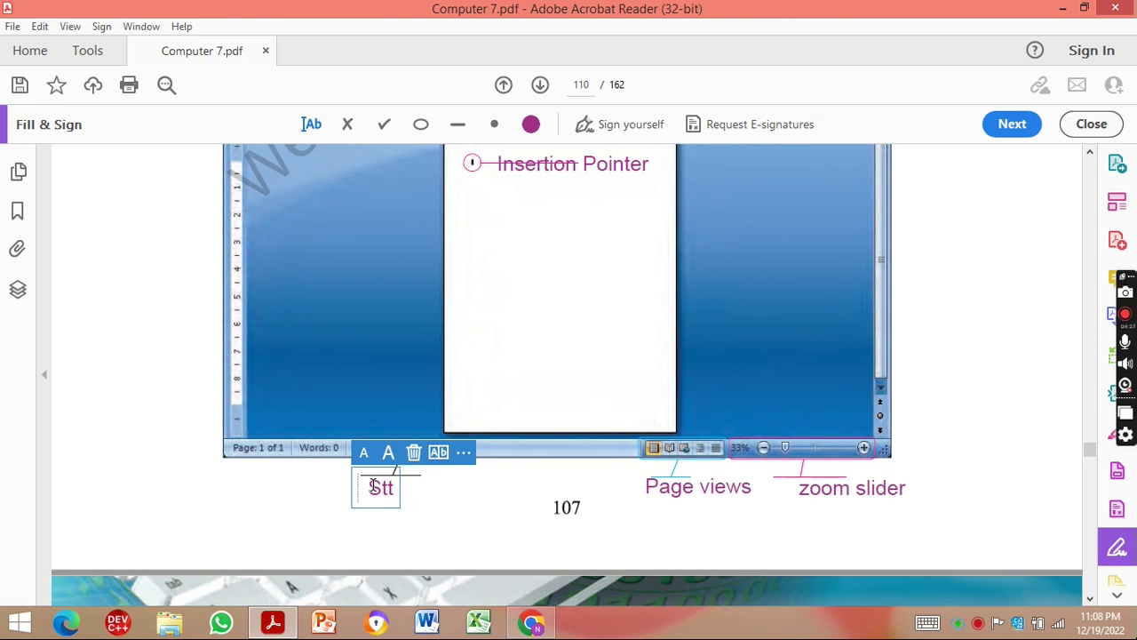
{"action": "key", "text": "BackSpace"}
{"action": "type", "text": "atus bar"}
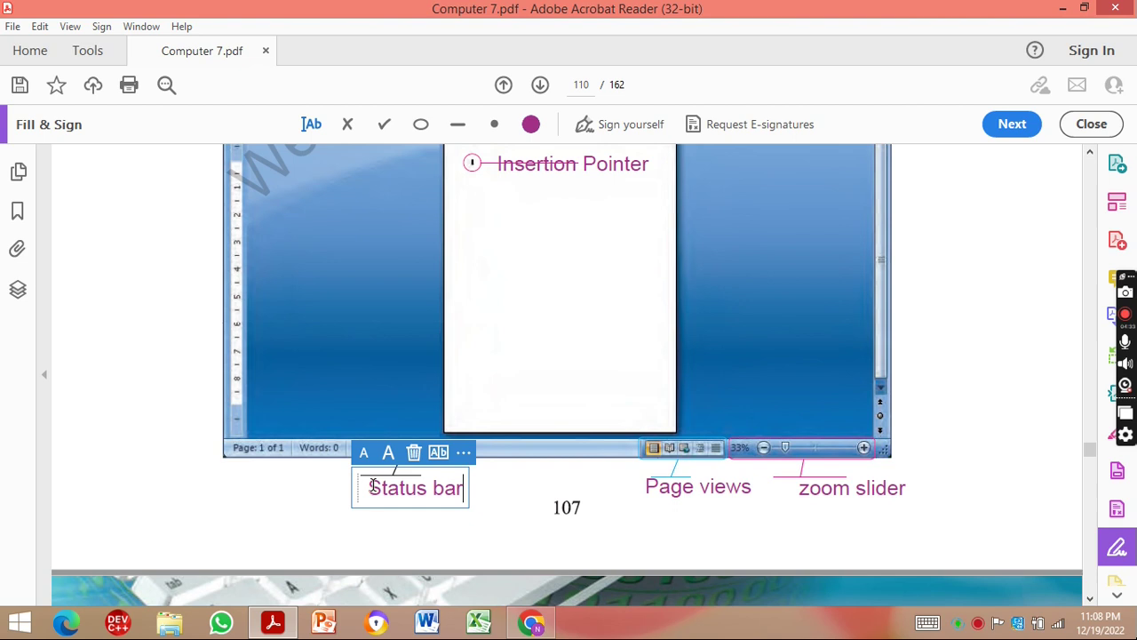
{"action": "left_click", "coordinate": [199, 365]}
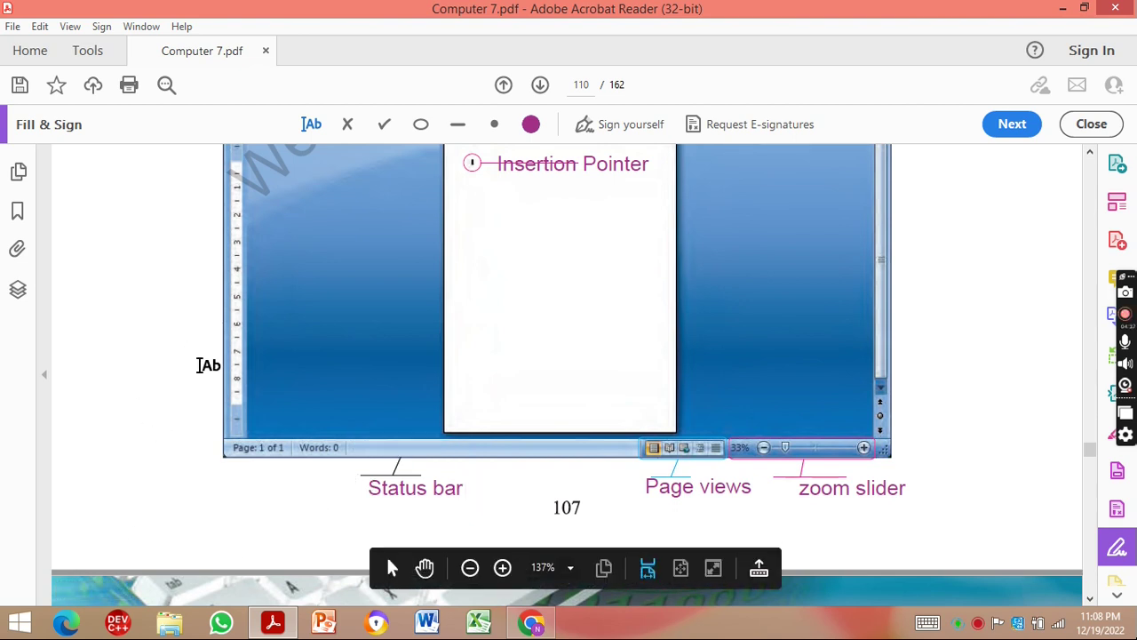
- Label the ruler 'Vertical Ruler' and the scroll bar 'Vertical Scroll Bar'
{"action": "left_click", "coordinate": [147, 293]}
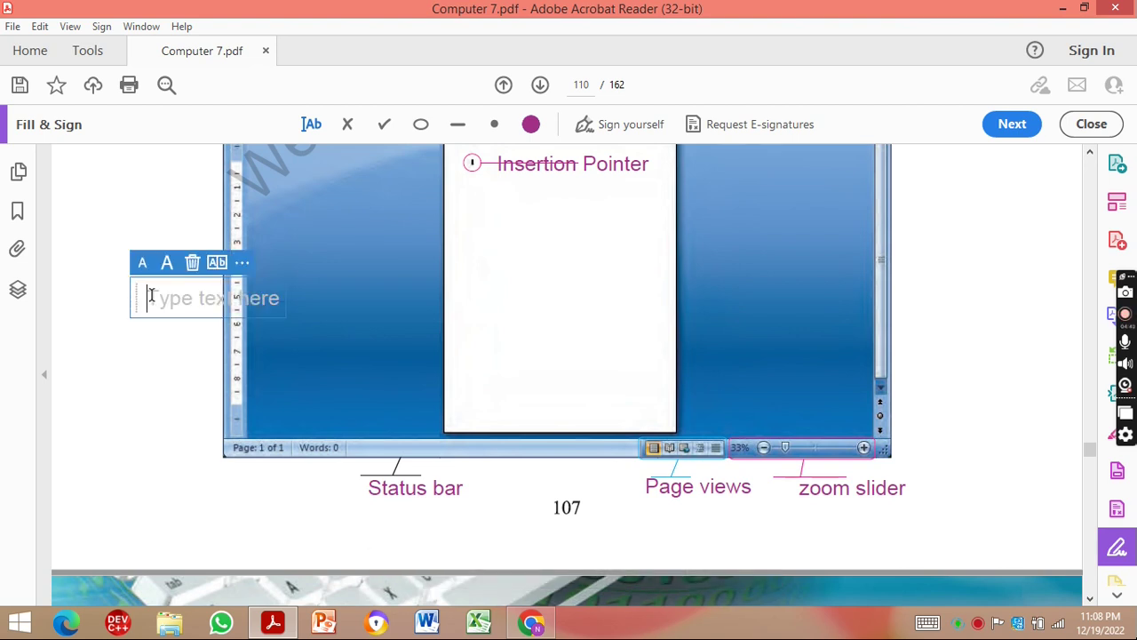
{"action": "type", "text": "Ver"}
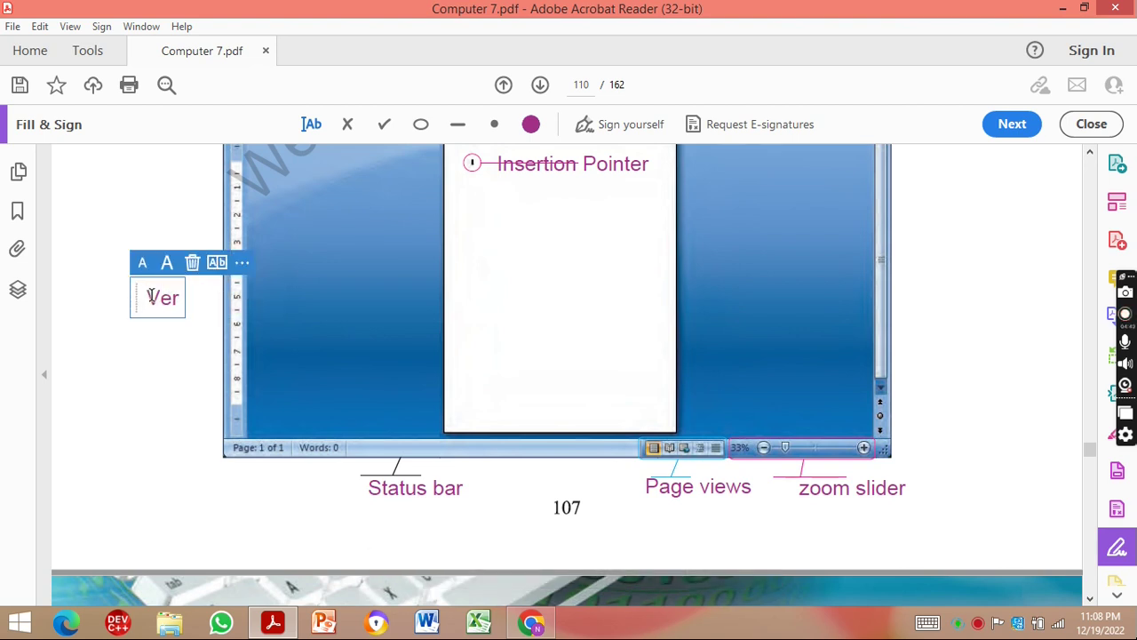
{"action": "type", "text": "tical Ruler"}
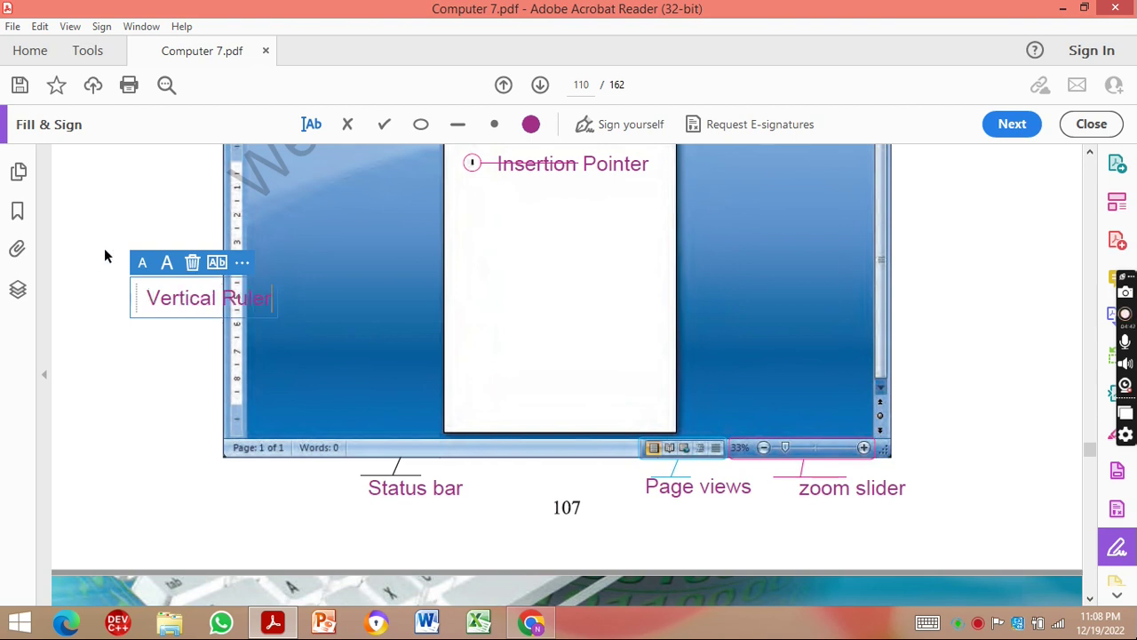
{"action": "left_click", "coordinate": [903, 234]}
{"action": "left_click", "coordinate": [906, 235]}
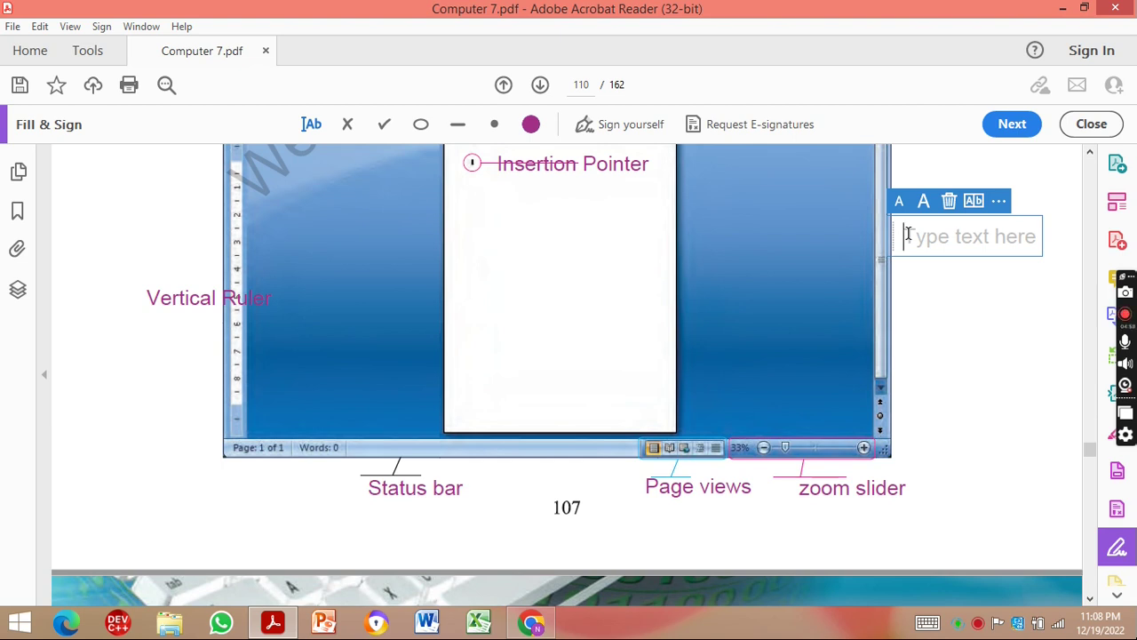
{"action": "type", "text": "Vertic"}
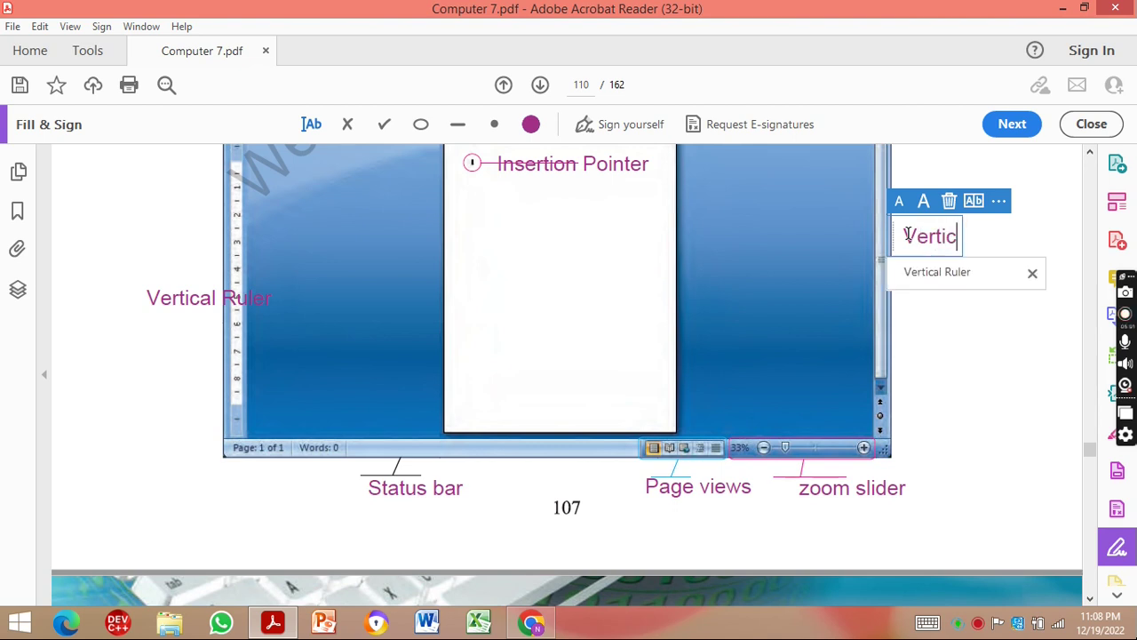
{"action": "type", "text": "al "}
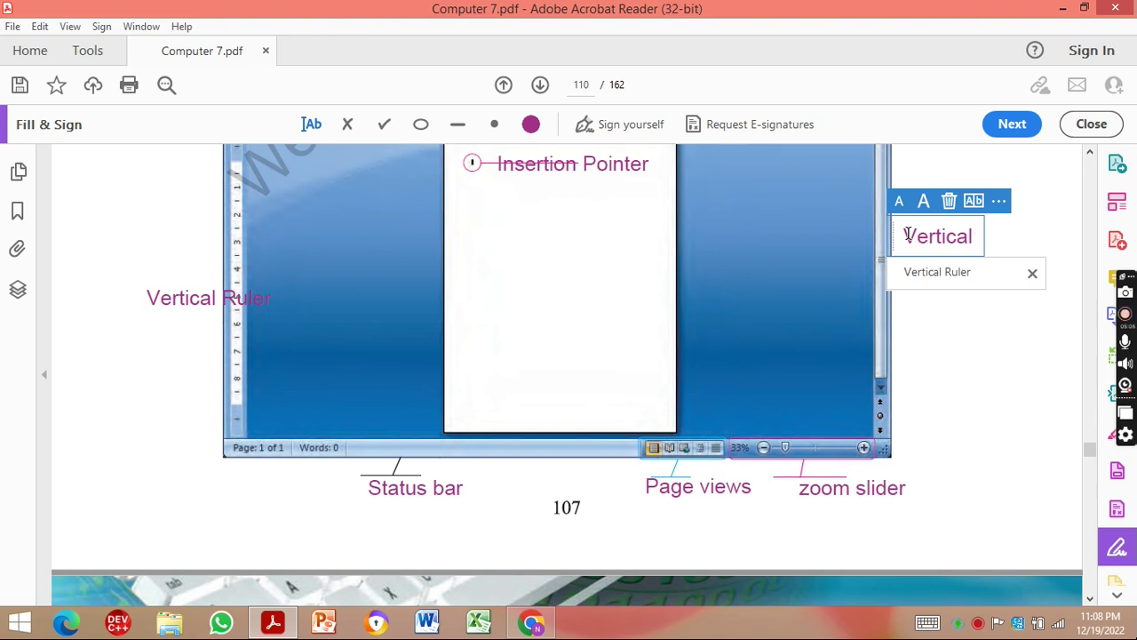
{"action": "type", "text": "Sc"}
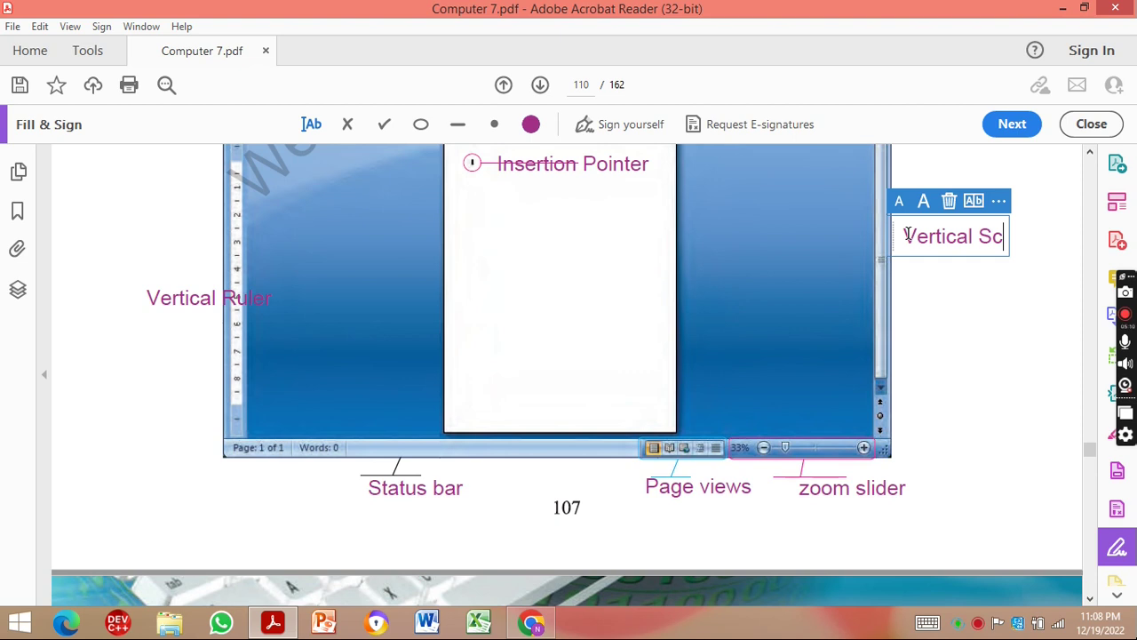
{"action": "type", "text": "roll Bar"}
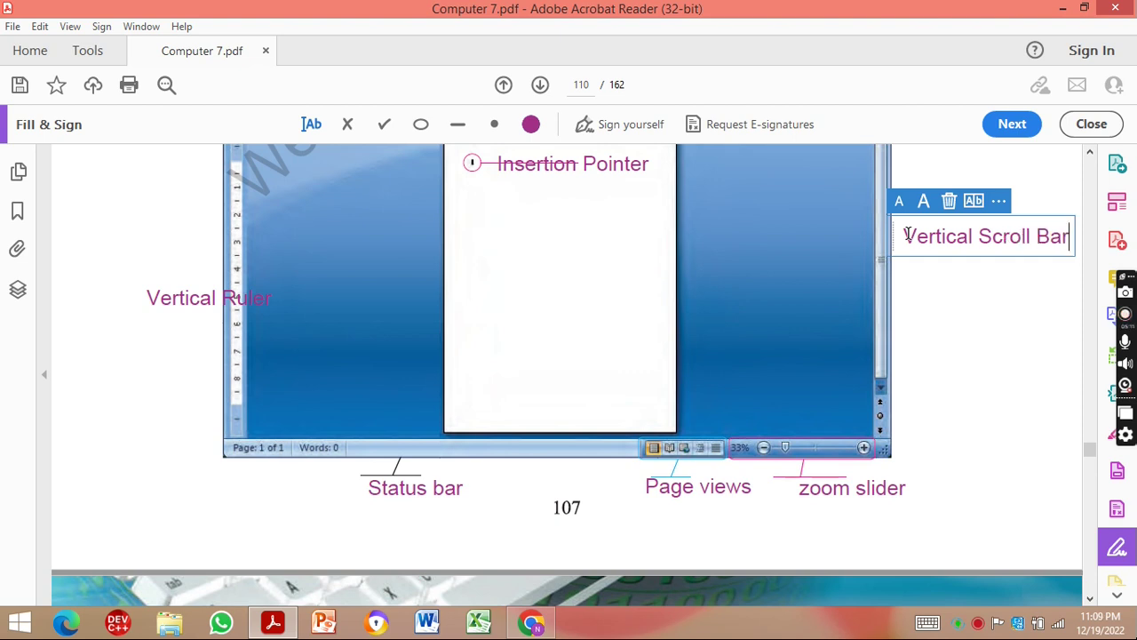
{"action": "left_click", "coordinate": [990, 401]}
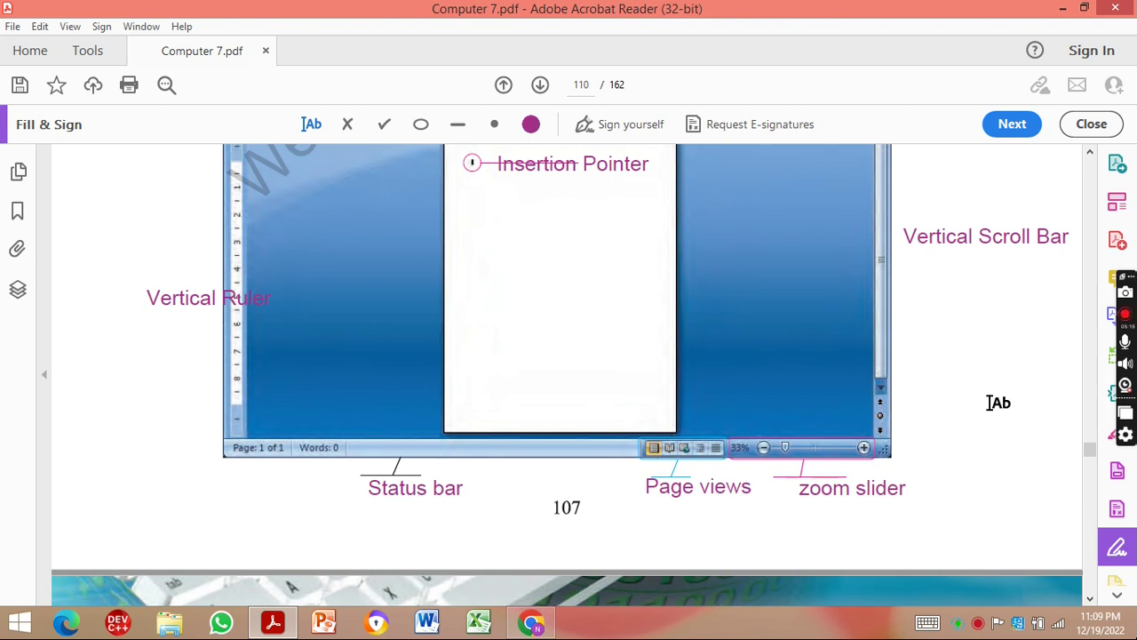
- Scroll down to page 111 showing the Lab Activity (Editing) letter to the Principal
{"action": "scroll", "coordinate": [990, 401], "scroll_direction": "down", "scroll_amount": 1}
{"action": "scroll", "coordinate": [990, 402], "scroll_direction": "down", "scroll_amount": 1}
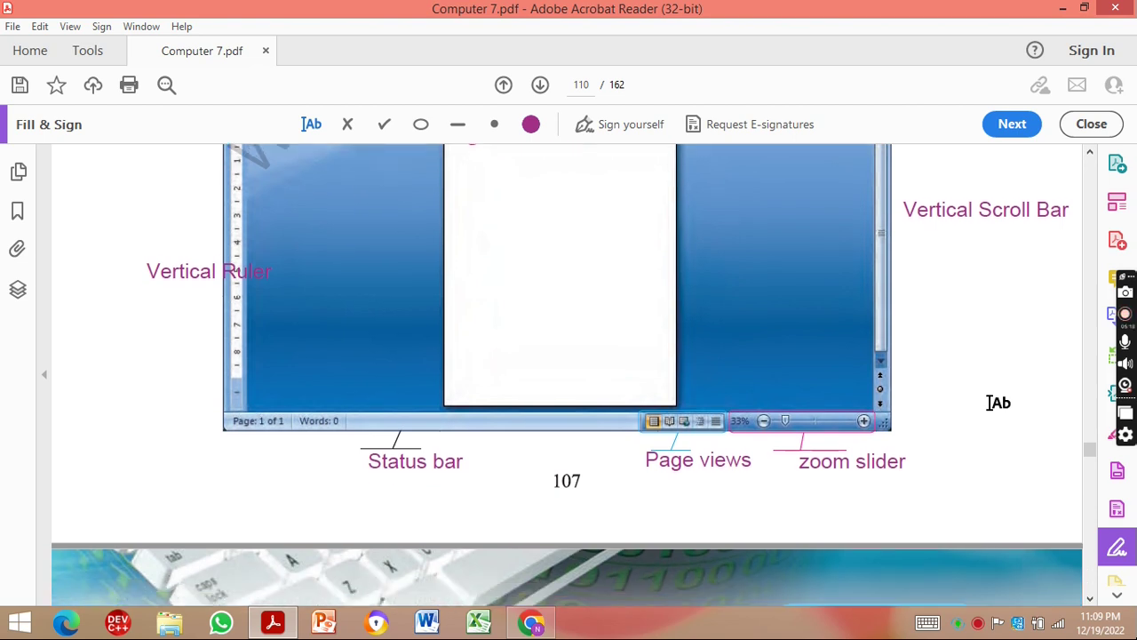
{"action": "scroll", "coordinate": [990, 402], "scroll_direction": "down", "scroll_amount": 1}
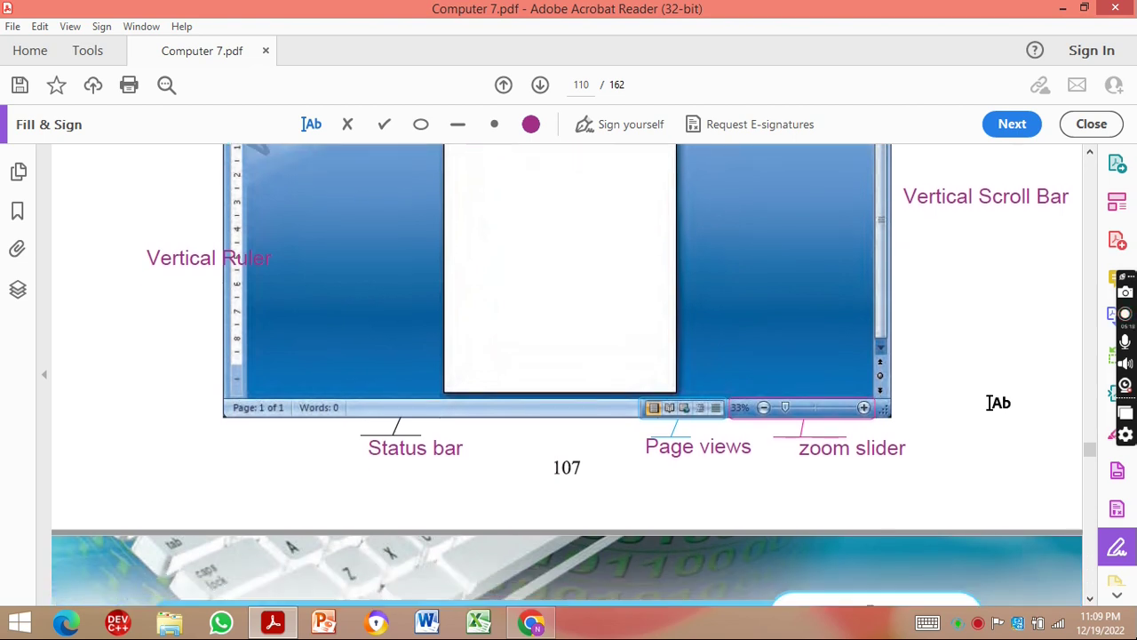
{"action": "scroll", "coordinate": [990, 402], "scroll_direction": "down", "scroll_amount": 2}
{"action": "scroll", "coordinate": [990, 401], "scroll_direction": "down", "scroll_amount": 1}
{"action": "scroll", "coordinate": [990, 402], "scroll_direction": "down", "scroll_amount": 2}
{"action": "scroll", "coordinate": [989, 401], "scroll_direction": "down", "scroll_amount": 3}
{"action": "scroll", "coordinate": [990, 402], "scroll_direction": "down", "scroll_amount": 1}
{"action": "scroll", "coordinate": [990, 402], "scroll_direction": "down", "scroll_amount": 3}
{"action": "scroll", "coordinate": [990, 401], "scroll_direction": "down", "scroll_amount": 1}
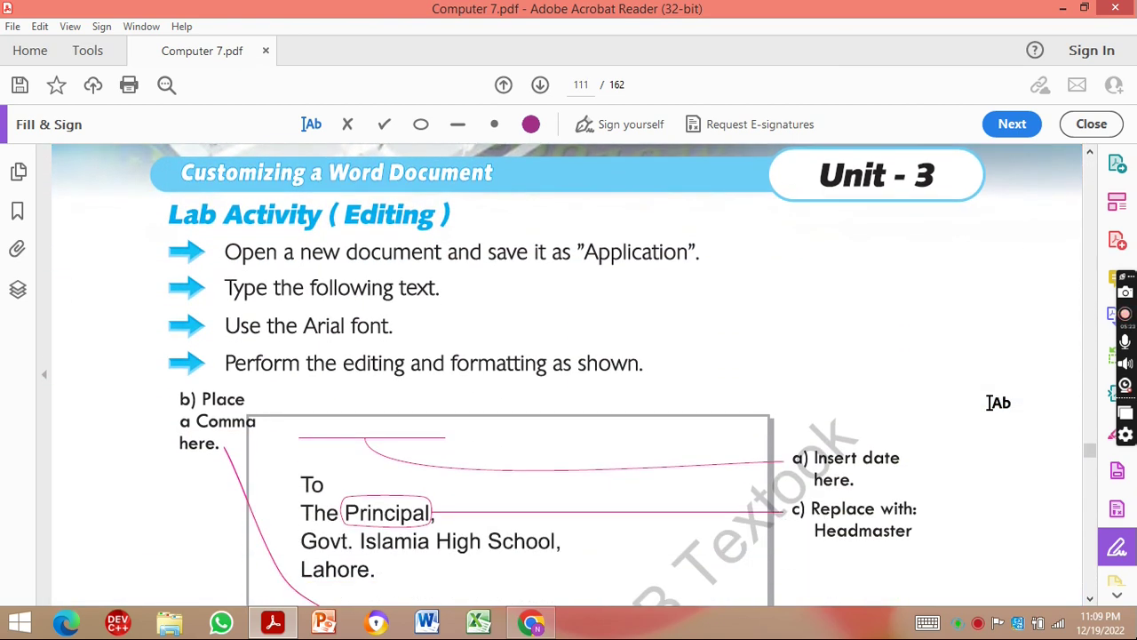
{"action": "scroll", "coordinate": [990, 402], "scroll_direction": "down", "scroll_amount": 1}
{"action": "scroll", "coordinate": [990, 401], "scroll_direction": "down", "scroll_amount": 1}
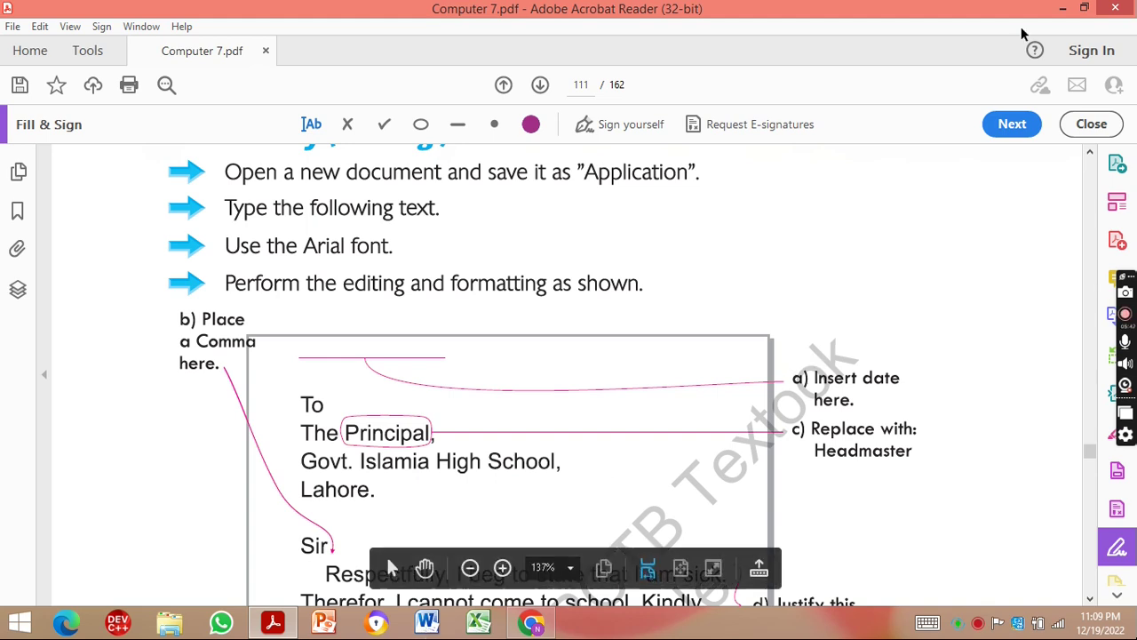
- Minimize Acrobat, open 'New Microsoft Word Document (2)' from the desktop in Word, and save it
{"action": "left_click", "coordinate": [1063, 10]}
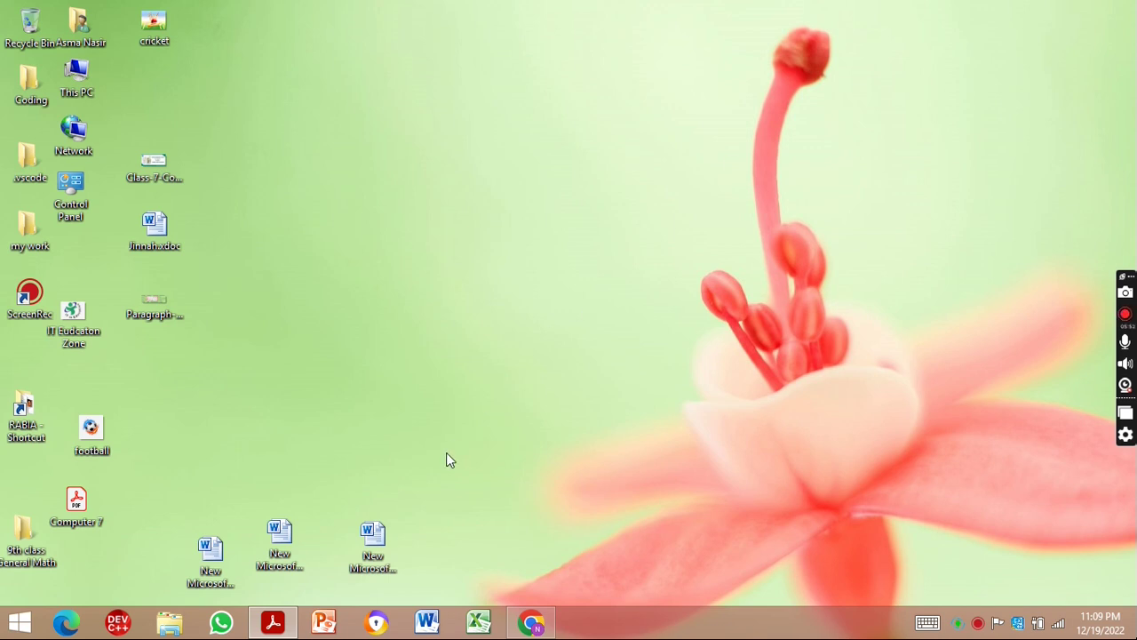
{"action": "left_click", "coordinate": [380, 551]}
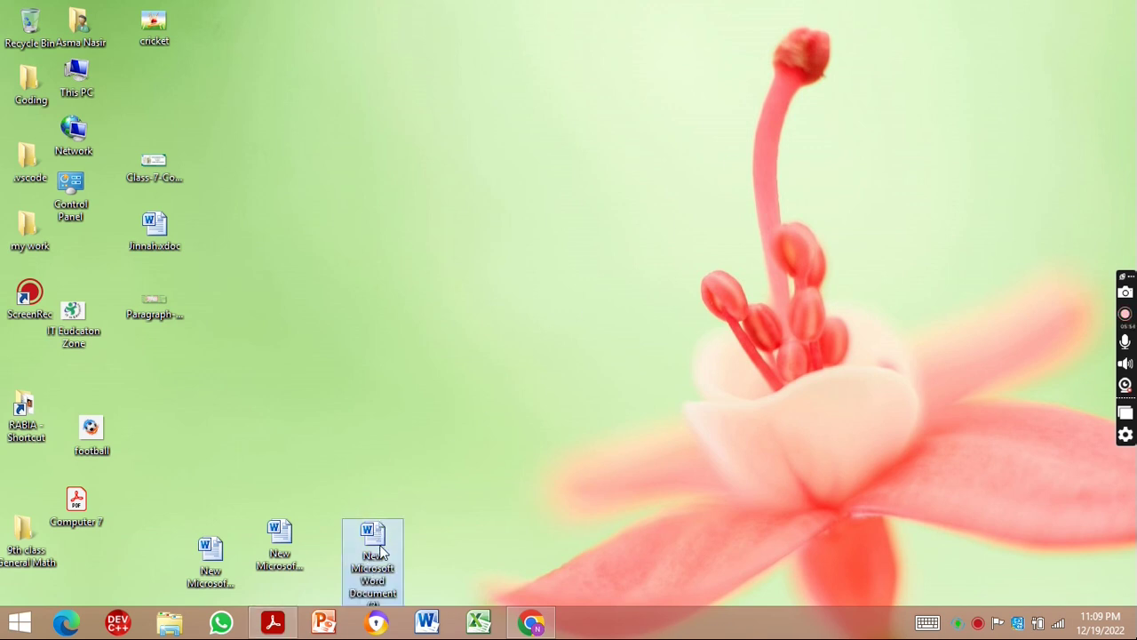
{"action": "double_click", "coordinate": [381, 551]}
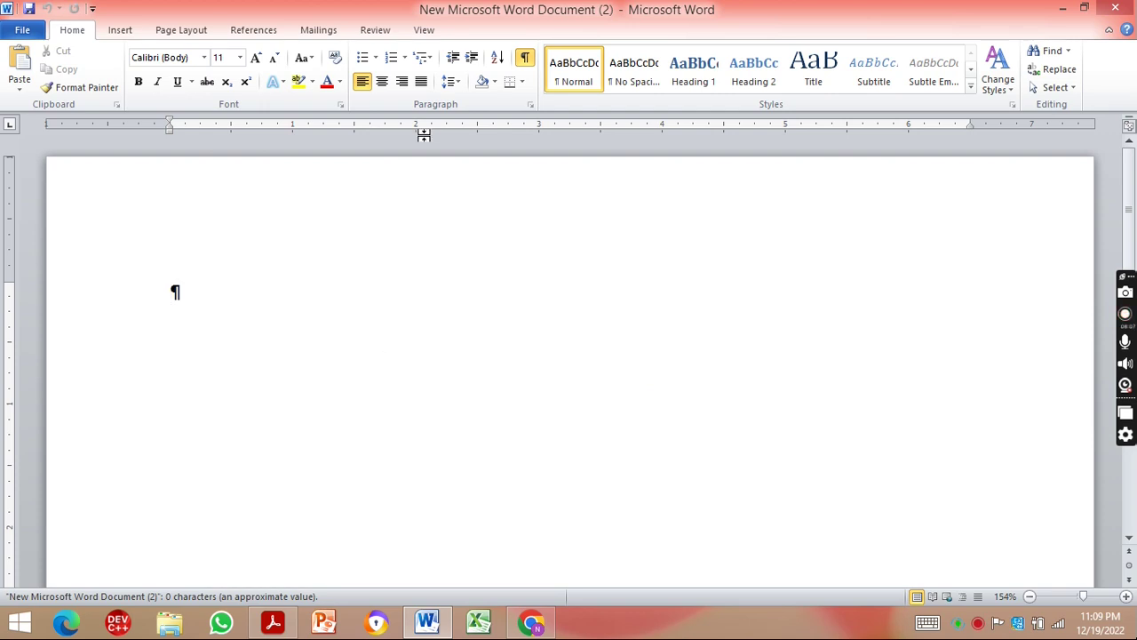
{"action": "left_click", "coordinate": [24, 30]}
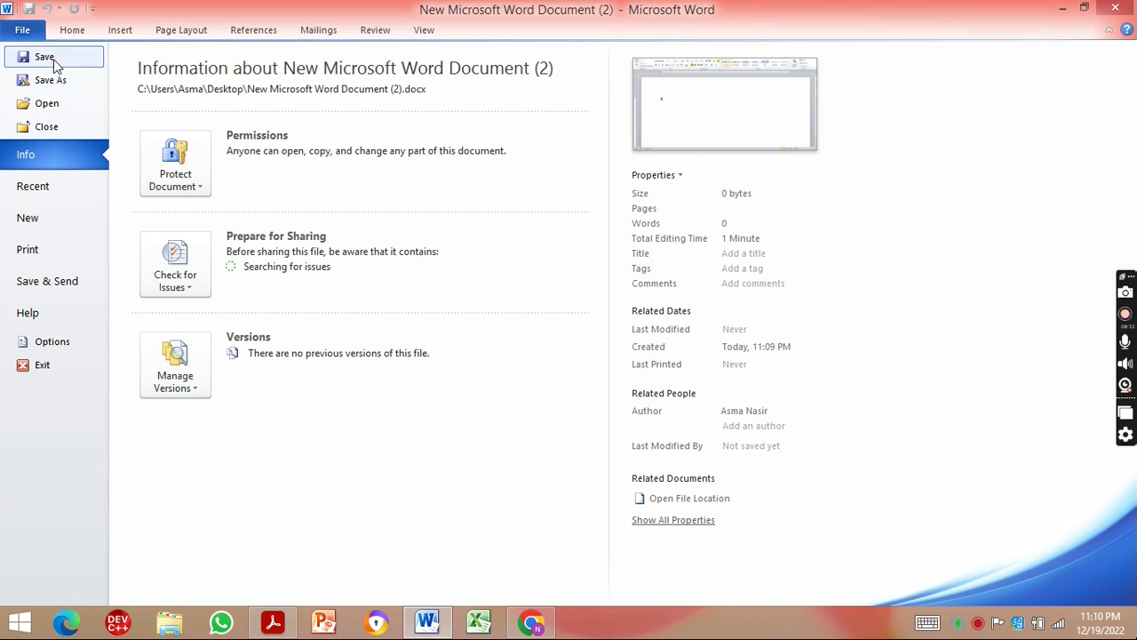
{"action": "left_click", "coordinate": [45, 56]}
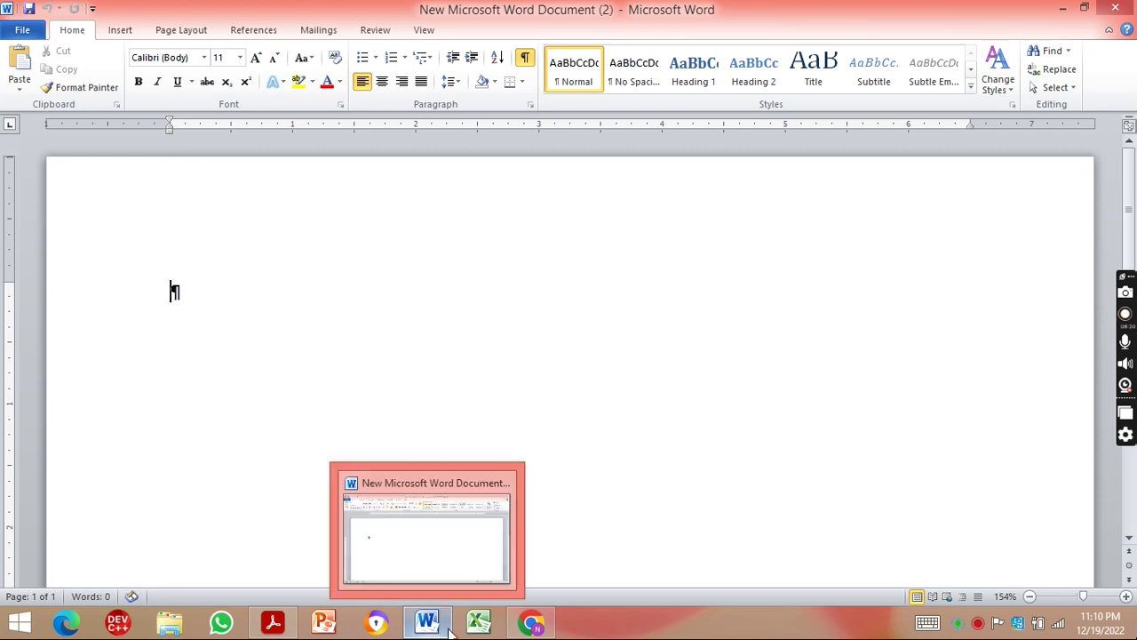
- After checking the exercise PDF, set the blank Word document's font to Arial, size 14
{"action": "left_click", "coordinate": [281, 627]}
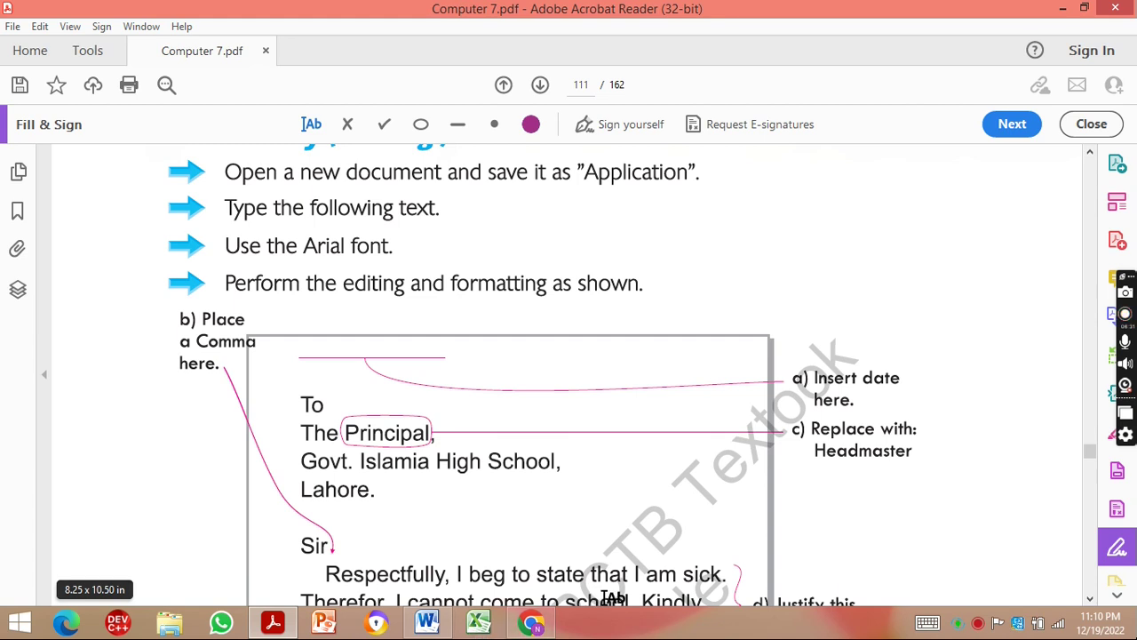
{"action": "left_click", "coordinate": [427, 625]}
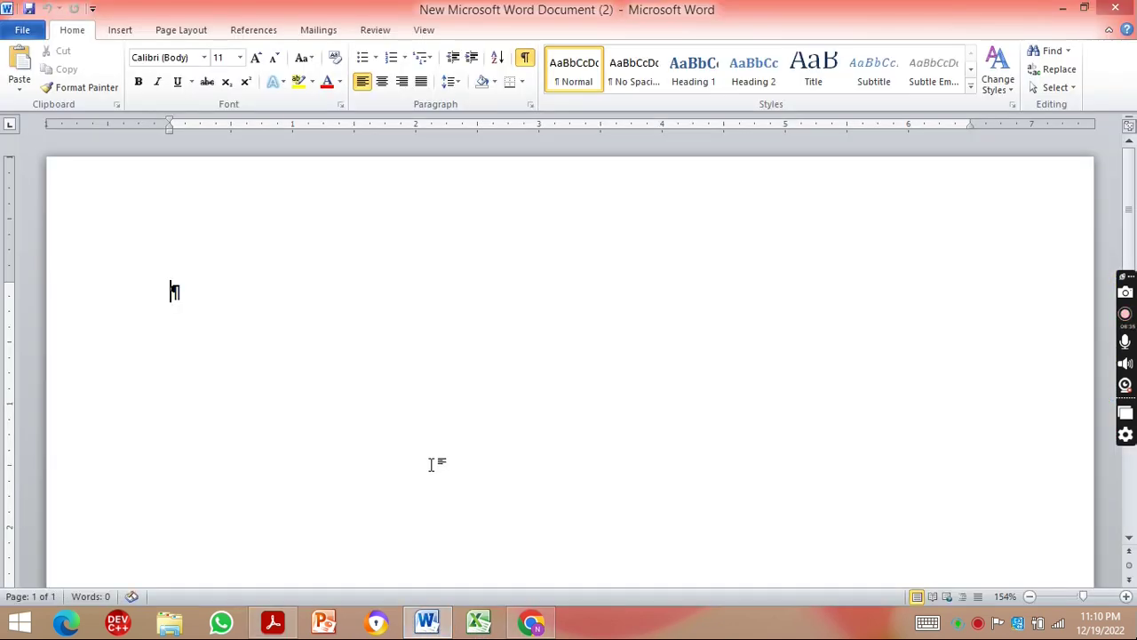
{"action": "key", "text": "ctrl+u"}
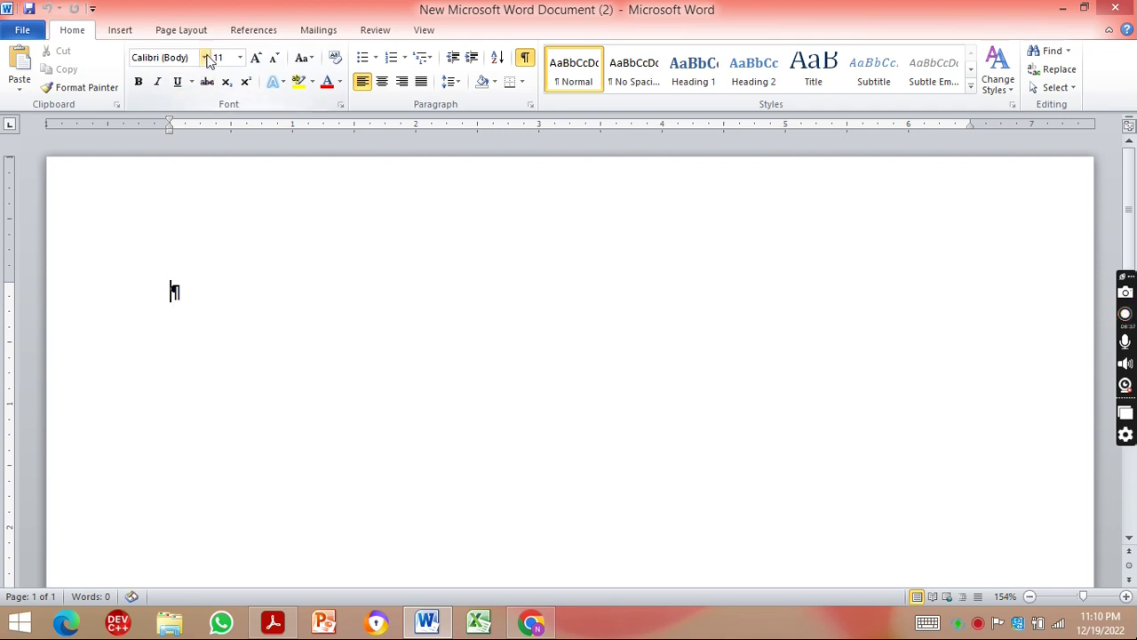
{"action": "left_click", "coordinate": [206, 58]}
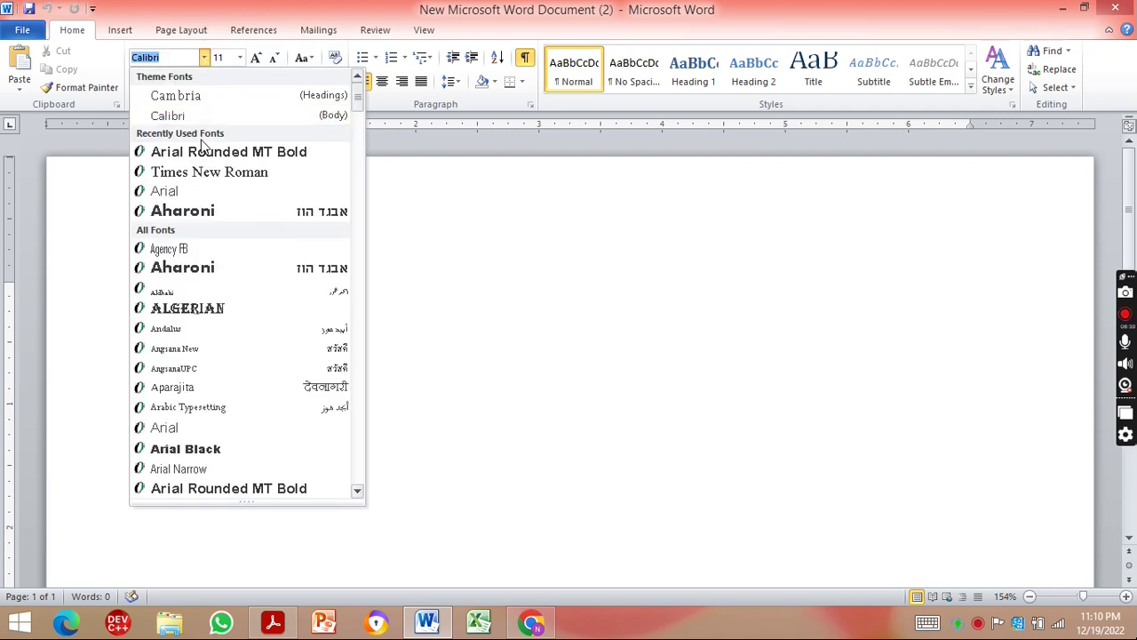
{"action": "left_click", "coordinate": [197, 198]}
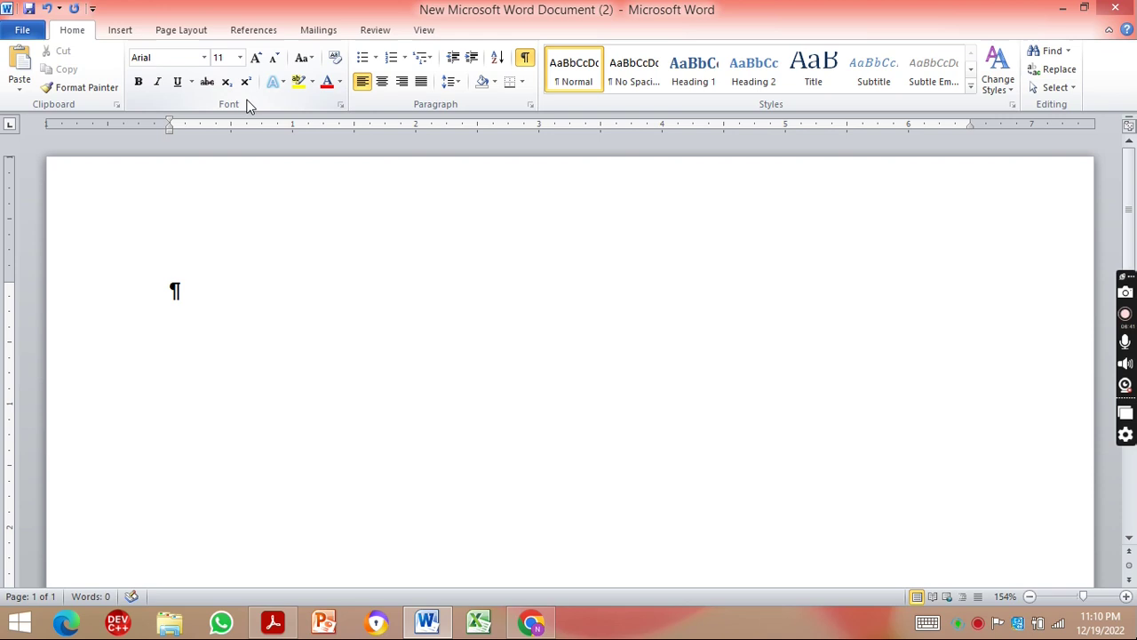
{"action": "left_click", "coordinate": [240, 58]}
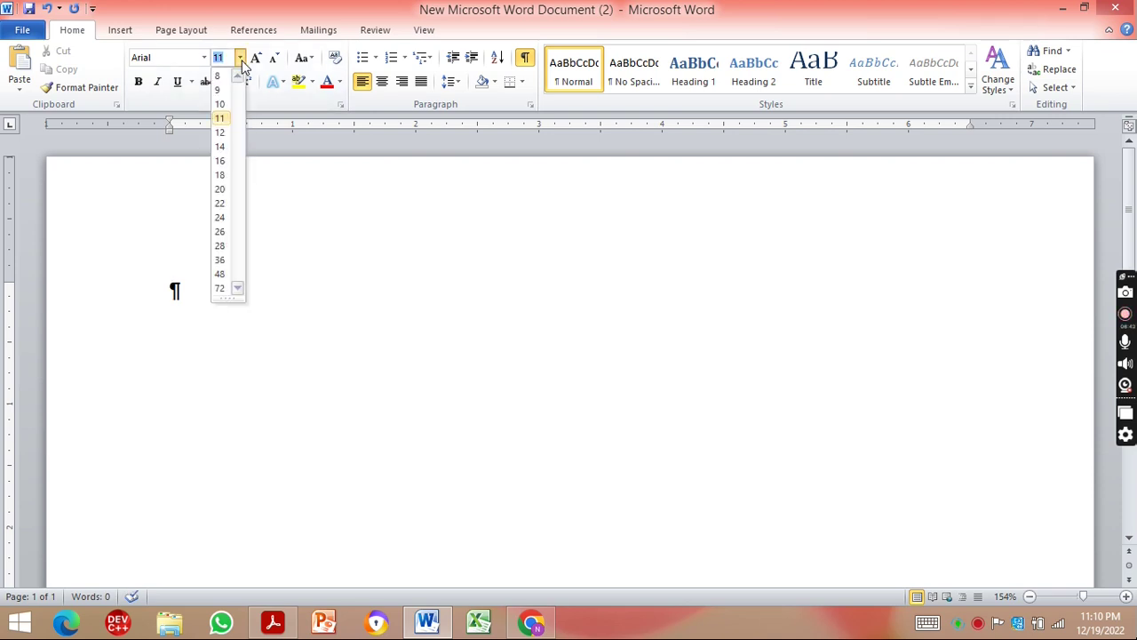
{"action": "left_click", "coordinate": [228, 146]}
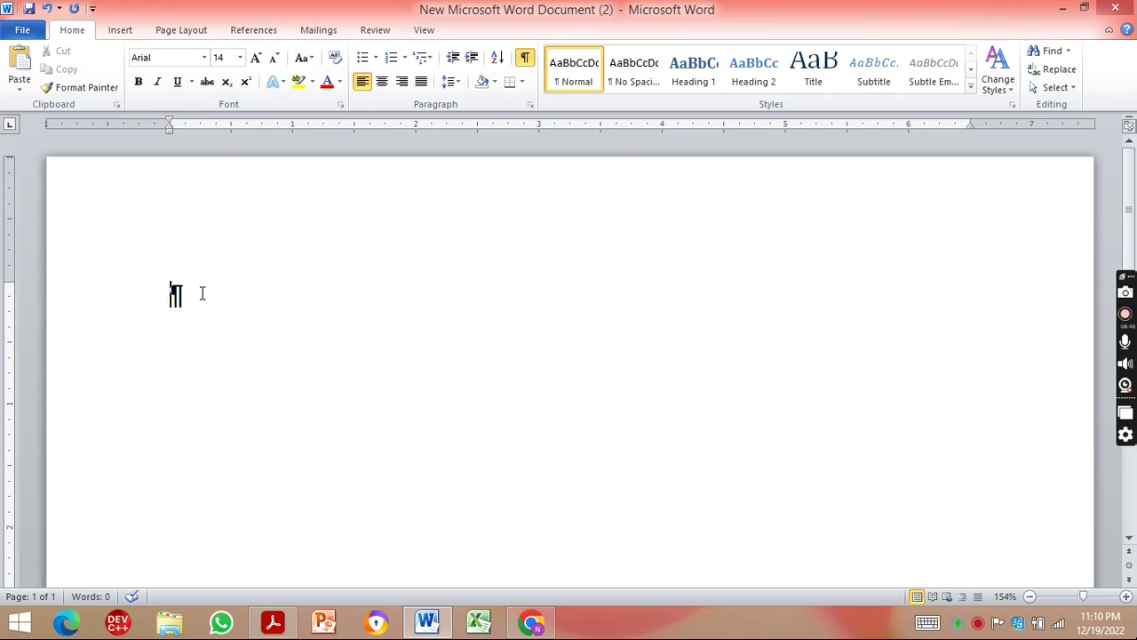
- Type 'TO' and 'The Headmaster' on separate lines, fixing the typos
{"action": "type", "text": "TO\\"}
{"action": "key", "text": "BackSpace"}
{"action": "key", "text": "Return"}
{"action": "type", "text": "Tje"}
{"action": "key", "text": "BackSpace"}
{"action": "key", "text": "BackSpace"}
{"action": "type", "text": "he"}
{"action": "key", "text": "BackSpace"}
{"action": "key", "text": "BackSpace"}
{"action": "type", "text": "e "}
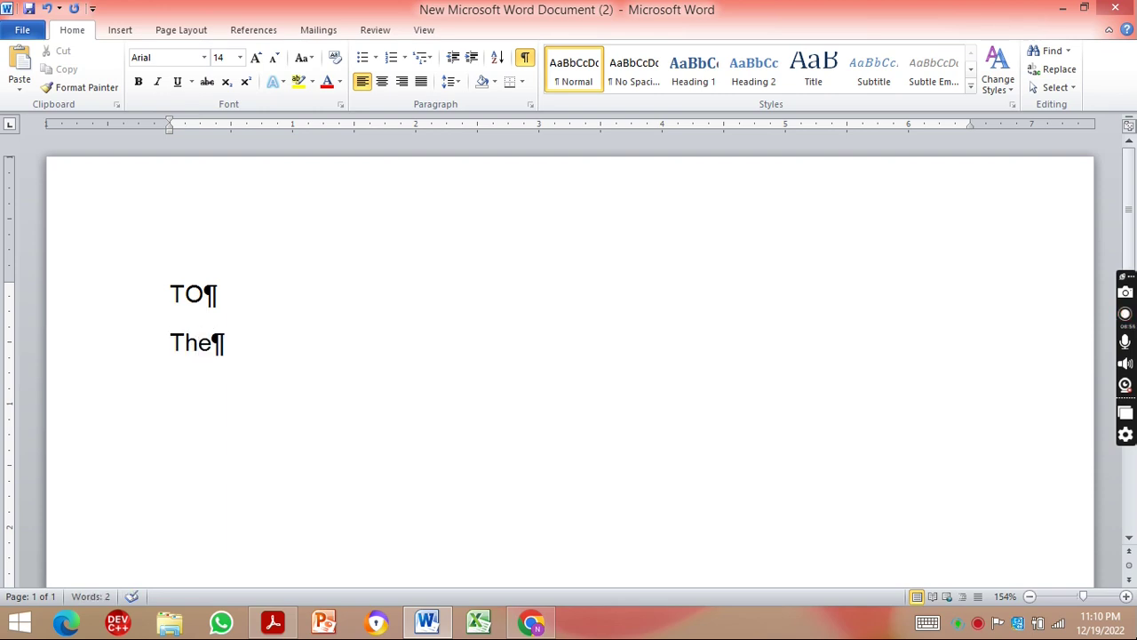
{"action": "type", "text": "H"}
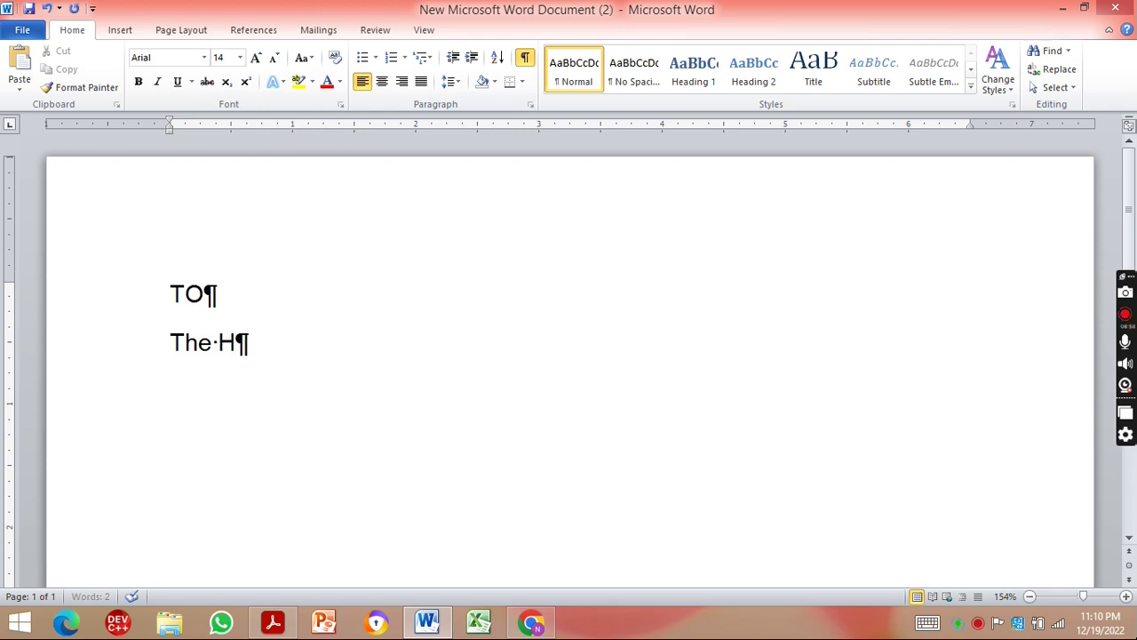
{"action": "type", "text": "eadmaster"}
{"action": "key", "text": "Return"}
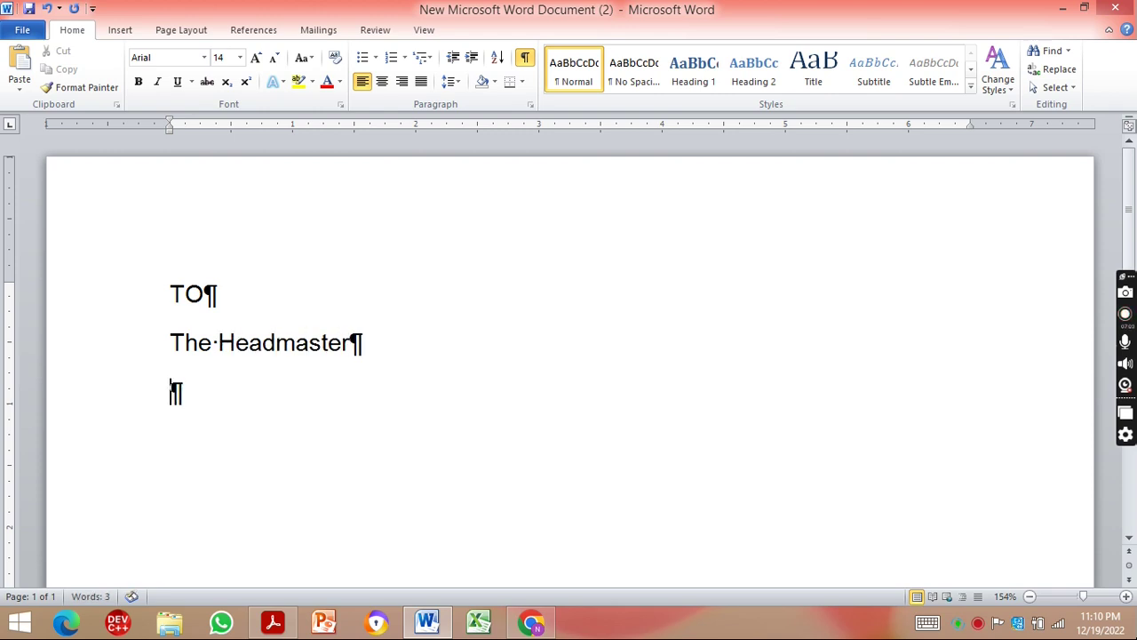
- Add the line 'Islamia High School Lahore', then compare it against the exercise PDF
{"action": "type", "text": "Islamia High School "}
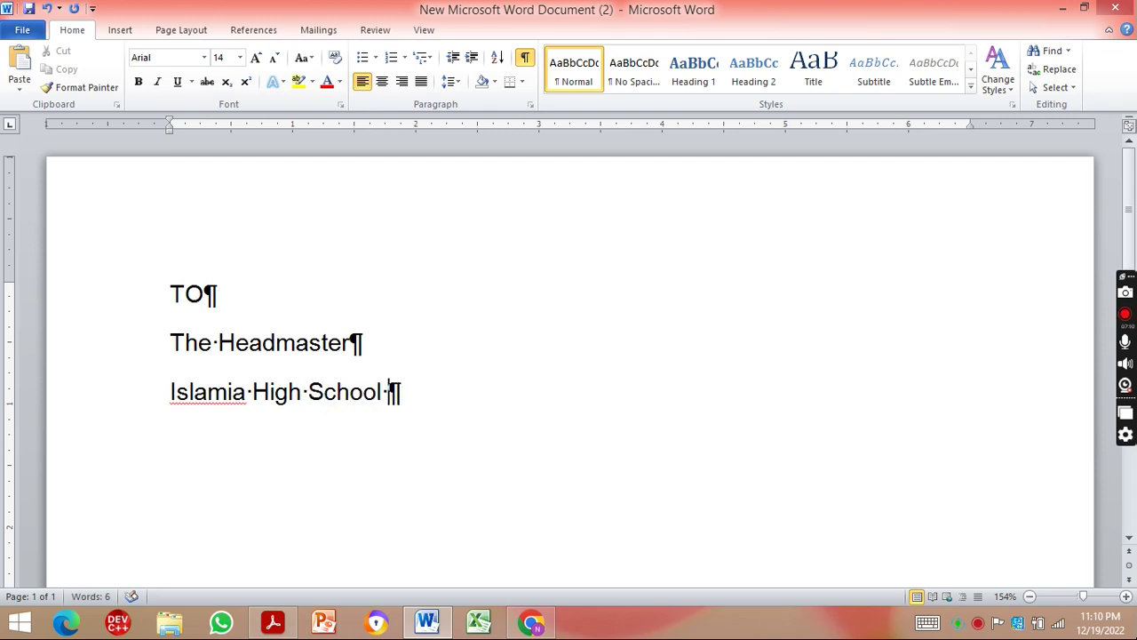
{"action": "type", "text": "Lahore"}
{"action": "key", "text": "Return"}
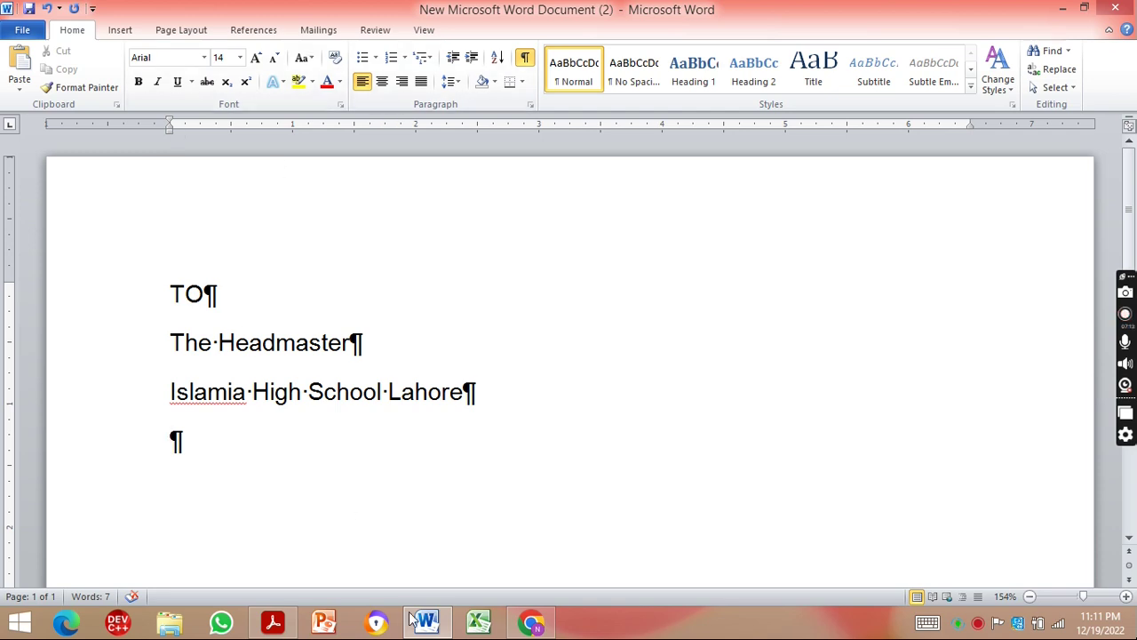
{"action": "left_click", "coordinate": [281, 624]}
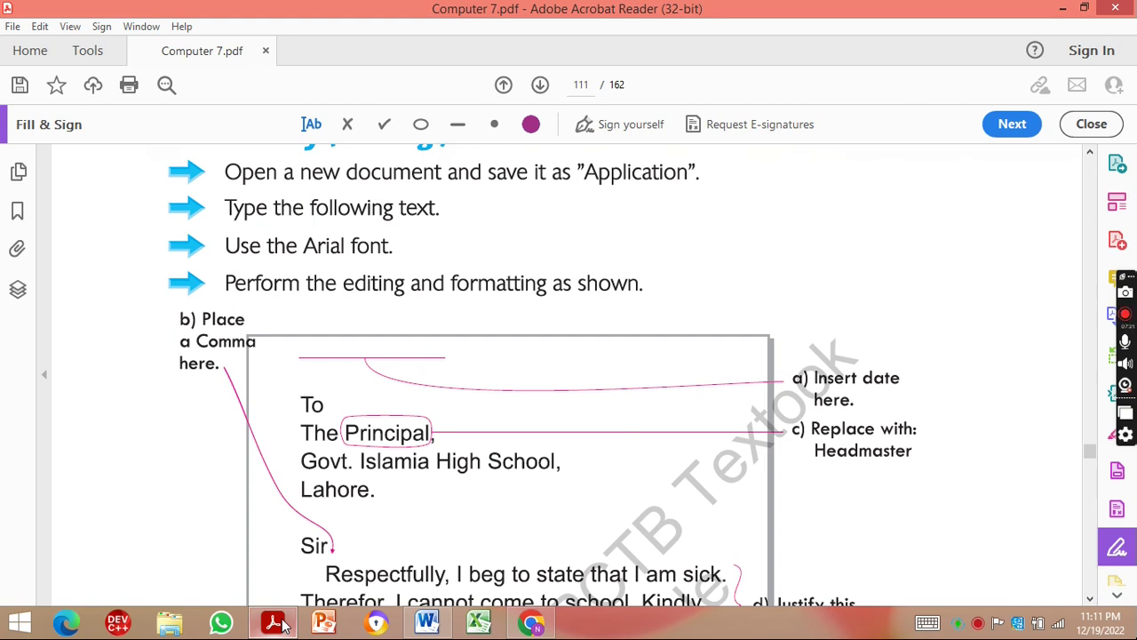
{"action": "left_click", "coordinate": [442, 626]}
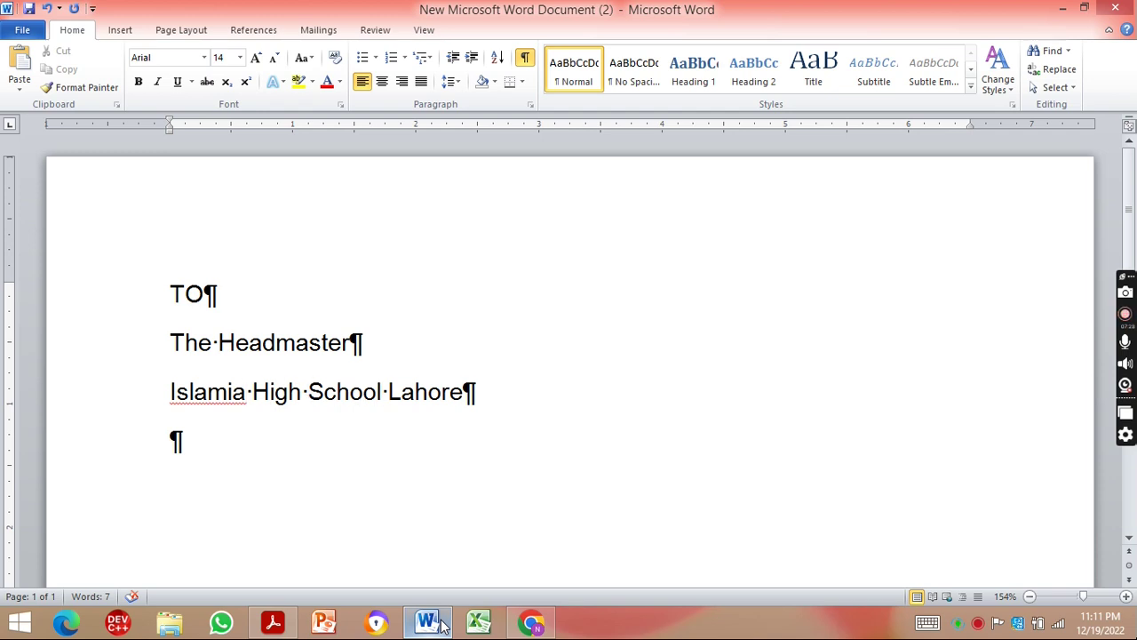
- Put Lahore on its own line and begin the body: 'Sir, respectfully I beg to state that'
{"action": "key", "text": "Return"}
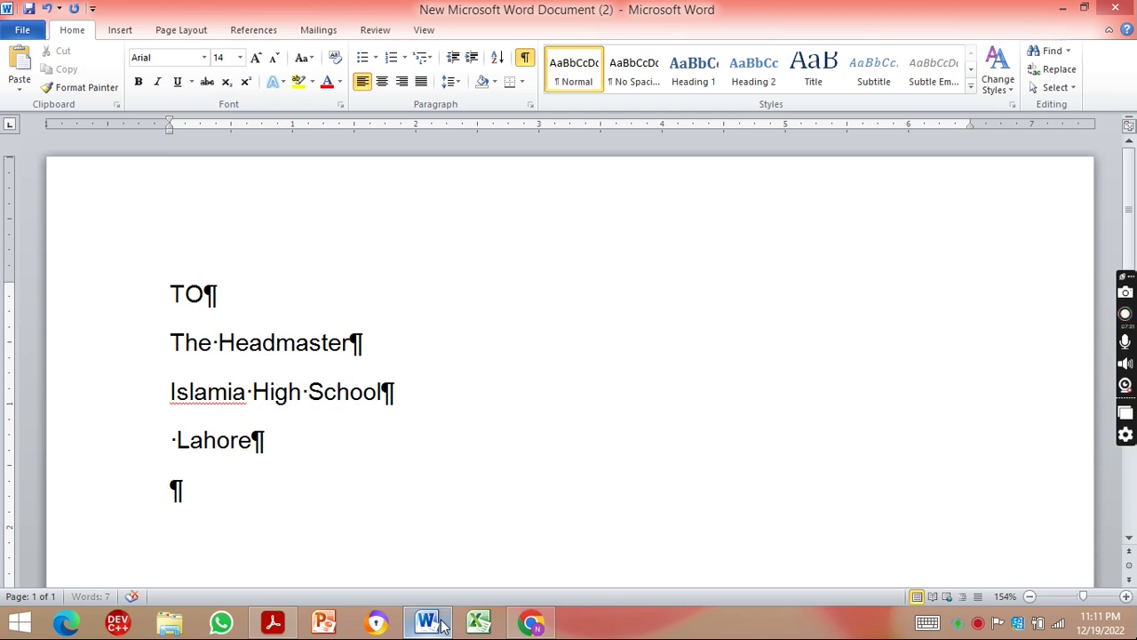
{"action": "key", "text": "Return"}
{"action": "type", "text": "Sir, "}
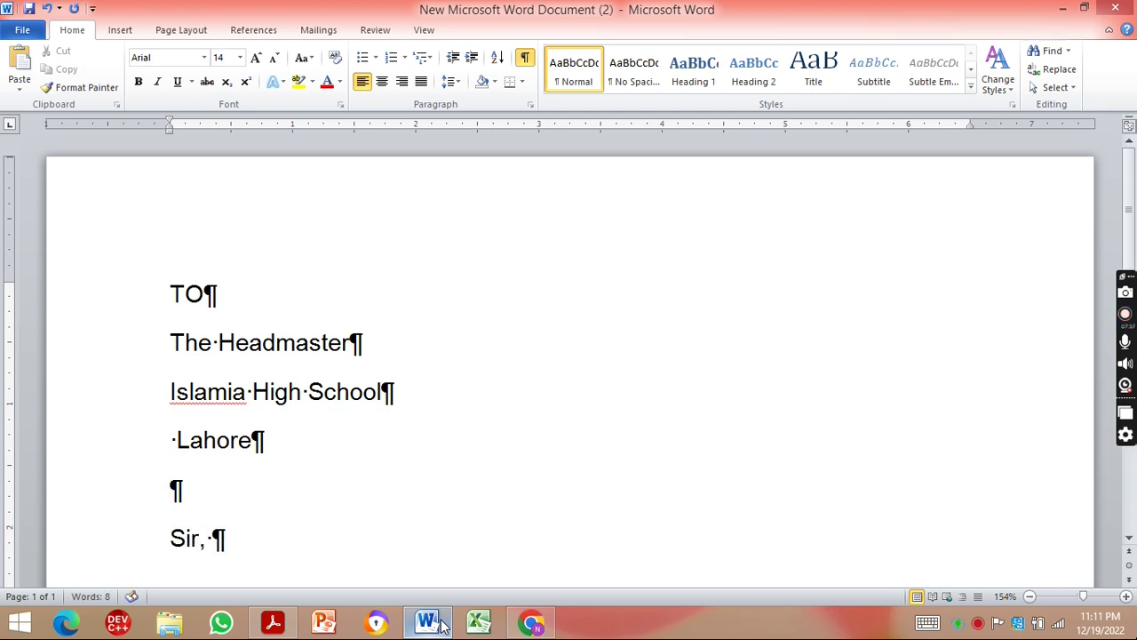
{"action": "type", "text": "respectfully I beg ;to"}
{"action": "key", "text": "BackSpace"}
{"action": "key", "text": "BackSpace"}
{"action": "key", "text": "BackSpace"}
{"action": "type", "text": ";"}
{"action": "key", "text": "BackSpace"}
{"action": "type", "text": "to state that"}
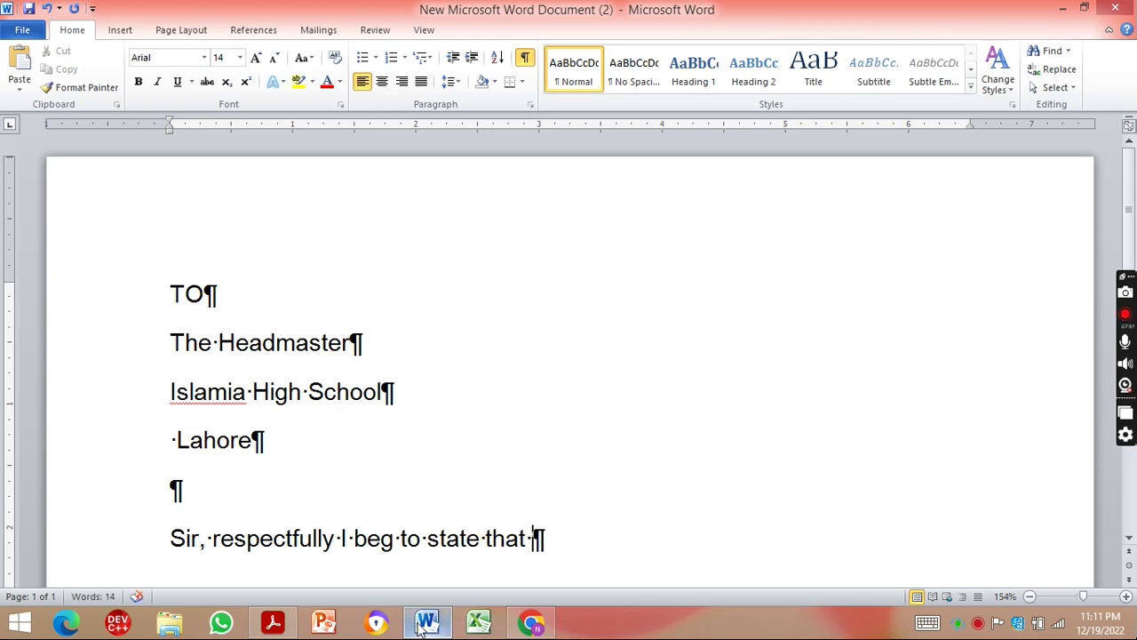
- Continue the body with 'I am sick. Therefore, I cannot come to school'
{"action": "left_click", "coordinate": [276, 624]}
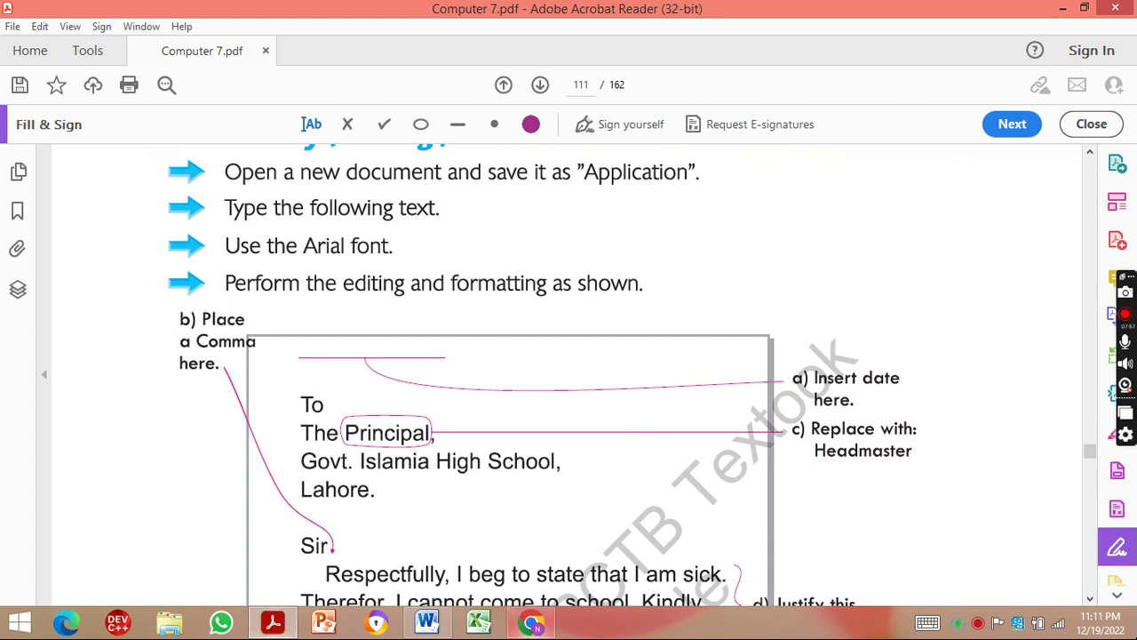
{"action": "left_click", "coordinate": [428, 625]}
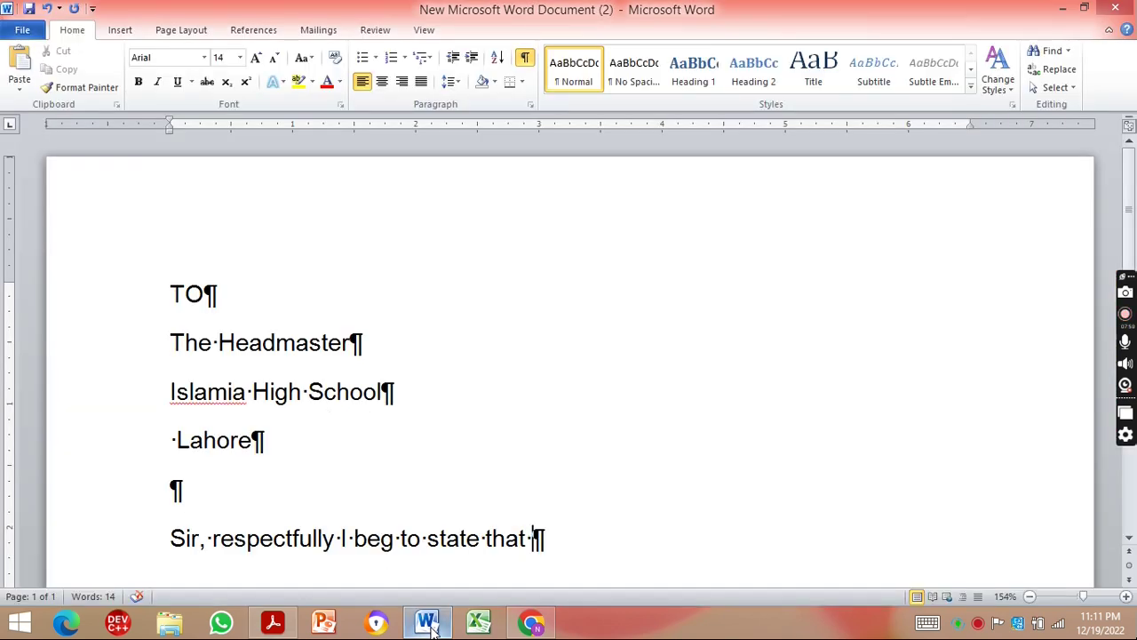
{"action": "type", "text": "I am sick."}
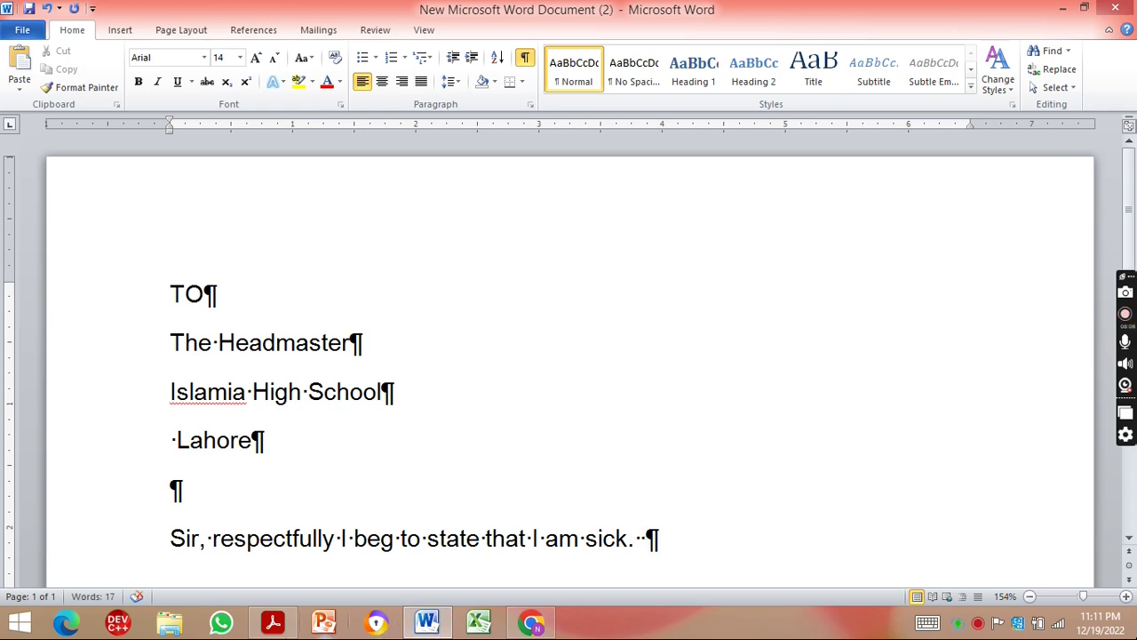
{"action": "left_click", "coordinate": [274, 625]}
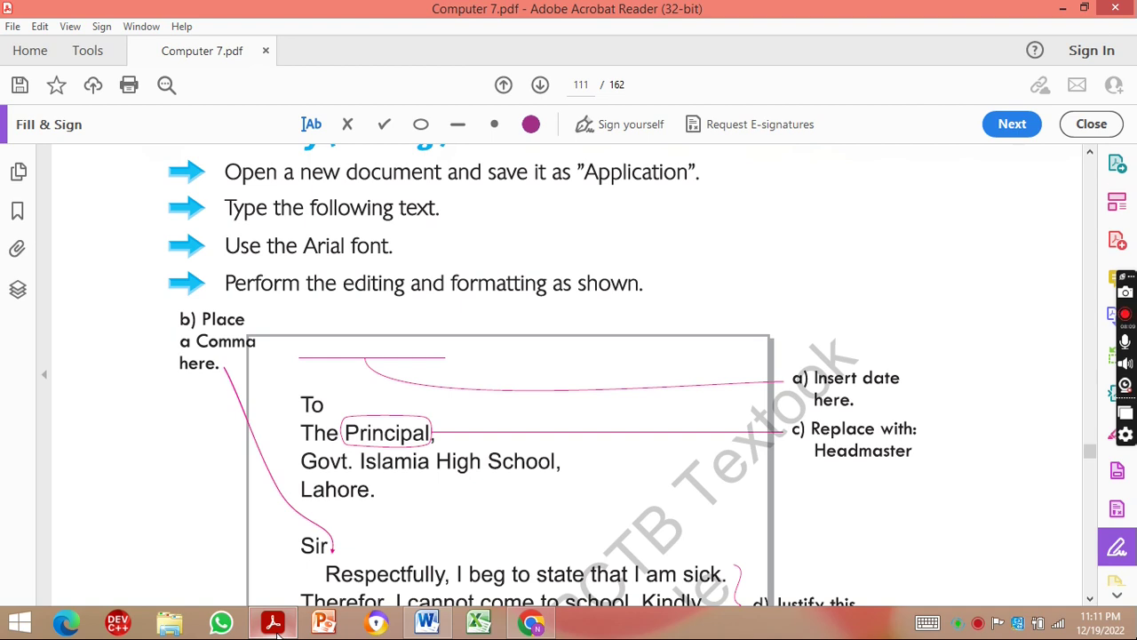
{"action": "scroll", "coordinate": [551, 444], "scroll_direction": "down", "scroll_amount": 3}
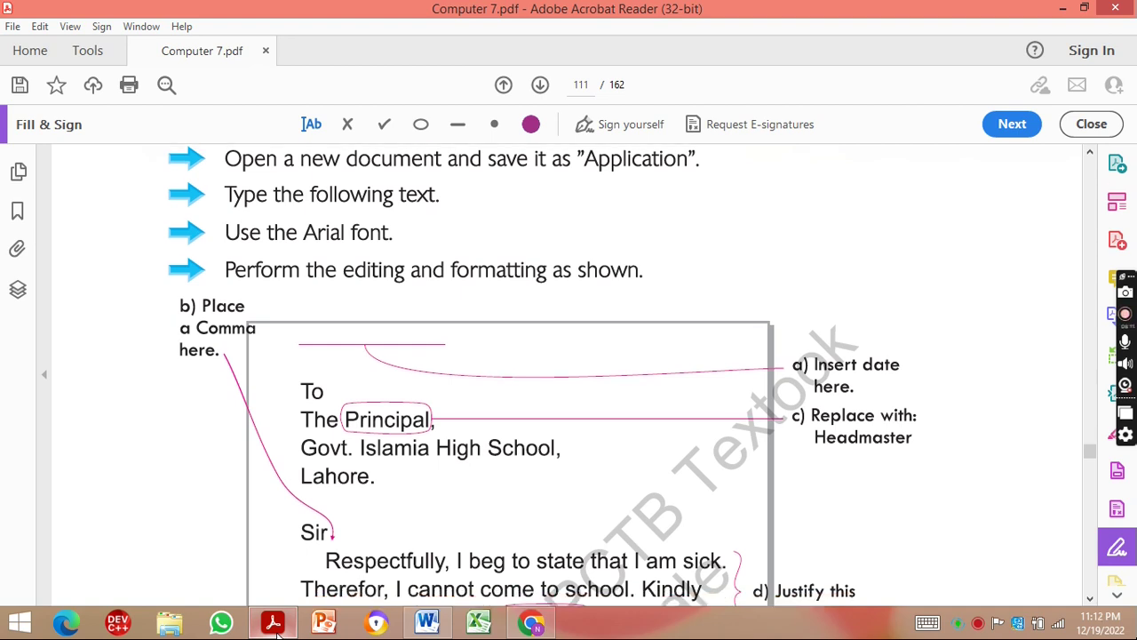
{"action": "left_click", "coordinate": [431, 627]}
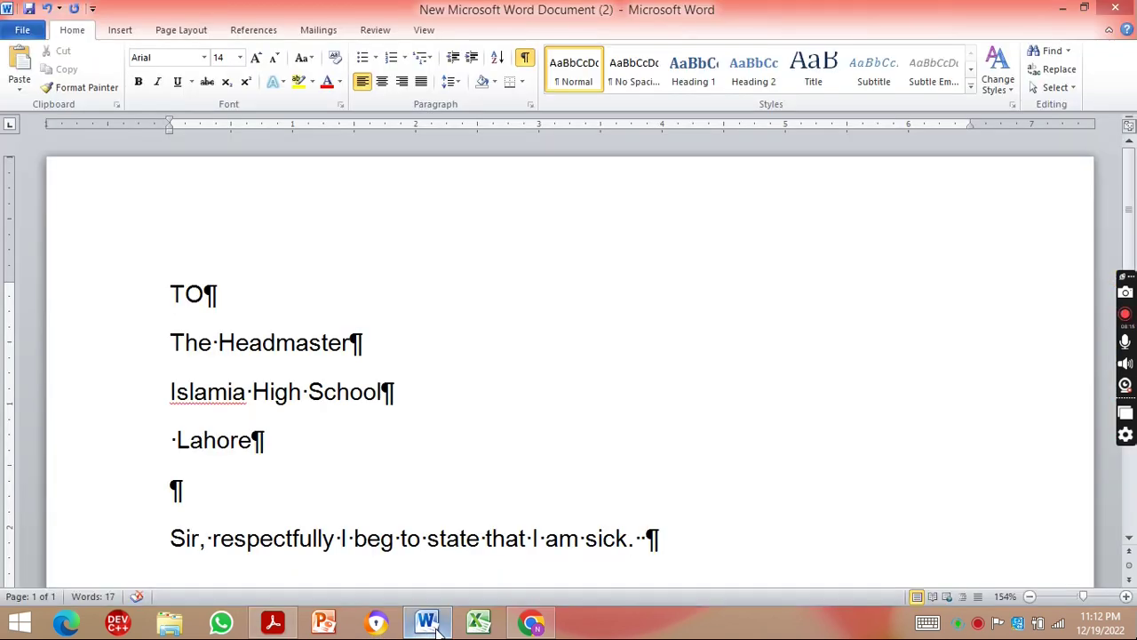
{"action": "type", "text": "Therefore, I cannot come to school"}
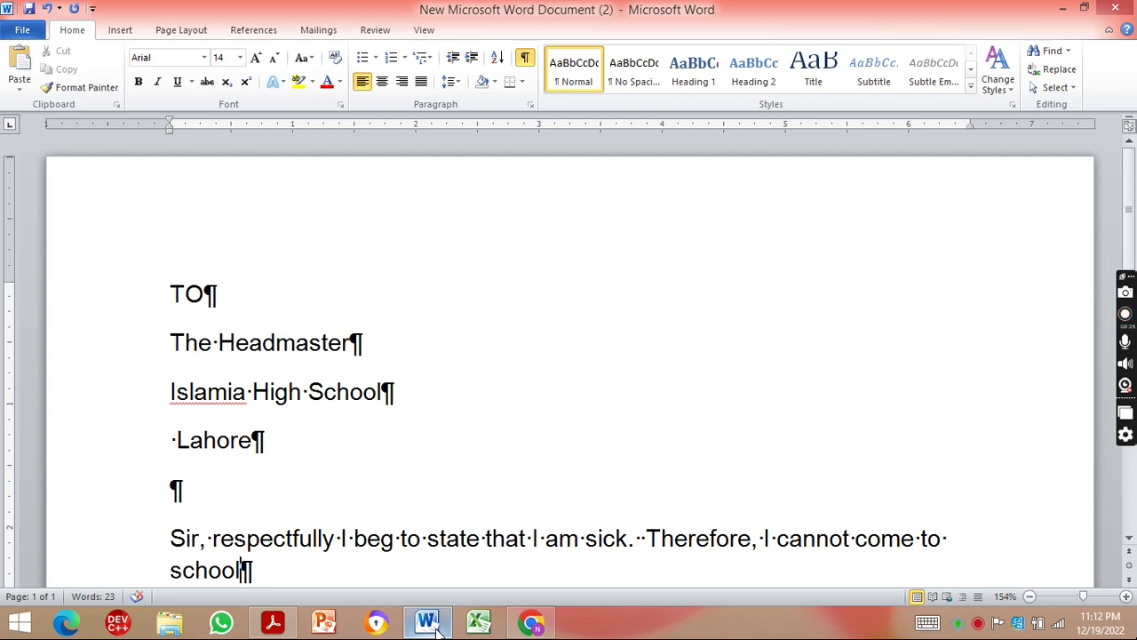
- Complete the body with 'Kindly grant me leave for two days.'
{"action": "left_click", "coordinate": [274, 624]}
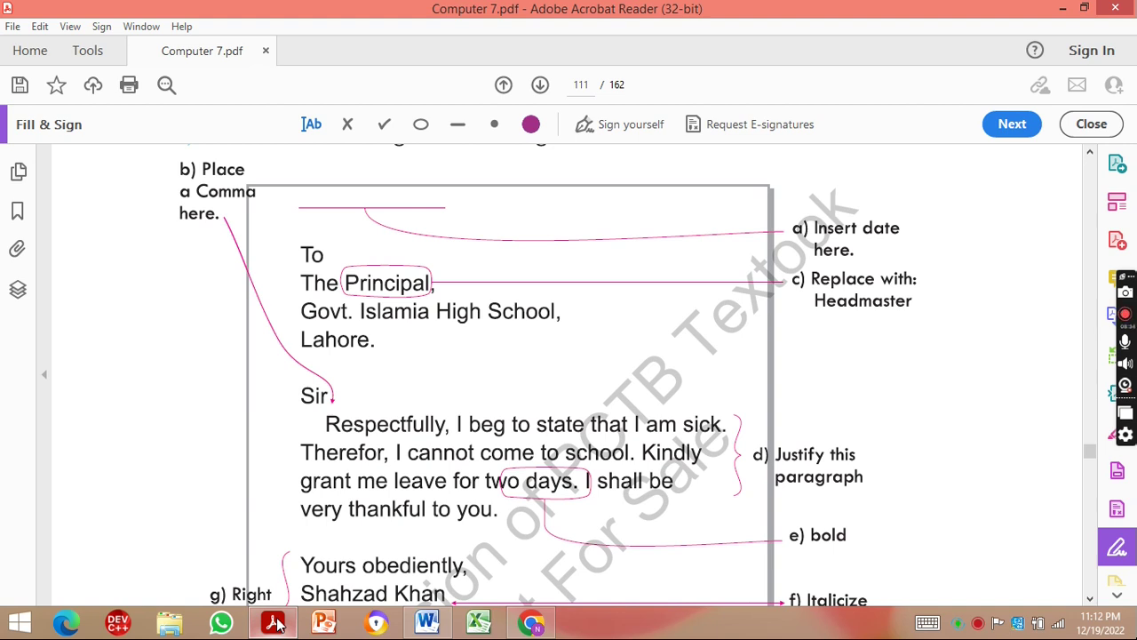
{"action": "left_click", "coordinate": [548, 630]}
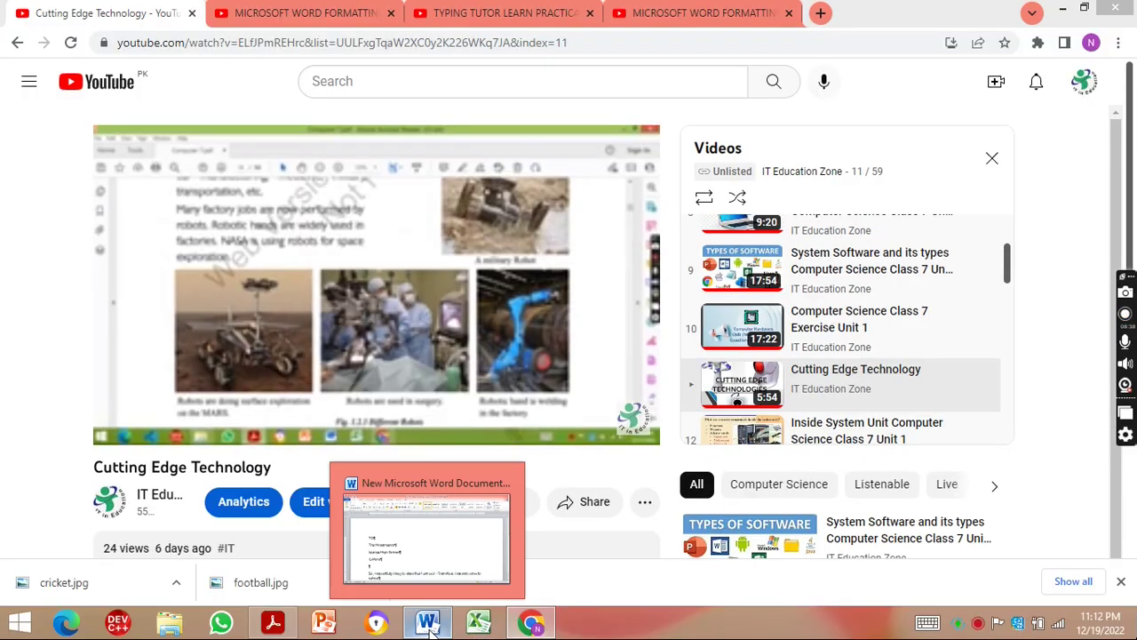
{"action": "left_click", "coordinate": [428, 623]}
{"action": "type", "text": ".  Kindly grant me"}
{"action": "key", "text": "BackSpace"}
{"action": "type", "text": "me"}
{"action": "key", "text": "BackSpace"}
{"action": "key", "text": "BackSpace"}
{"action": "type", "text": "e leave for "}
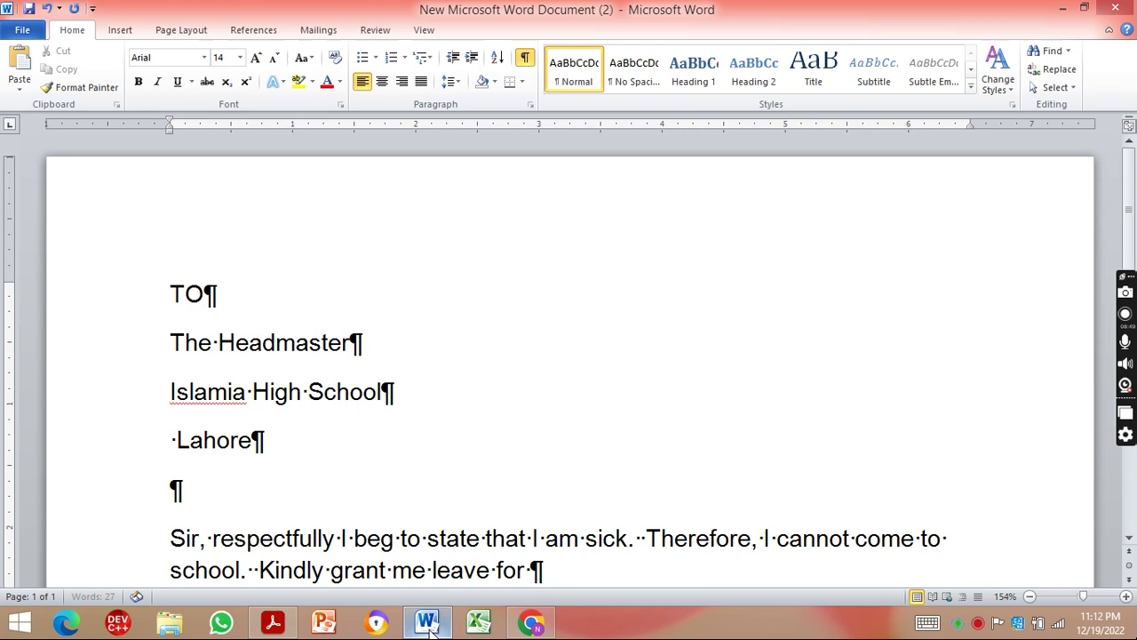
{"action": "type", "text": "two days."}
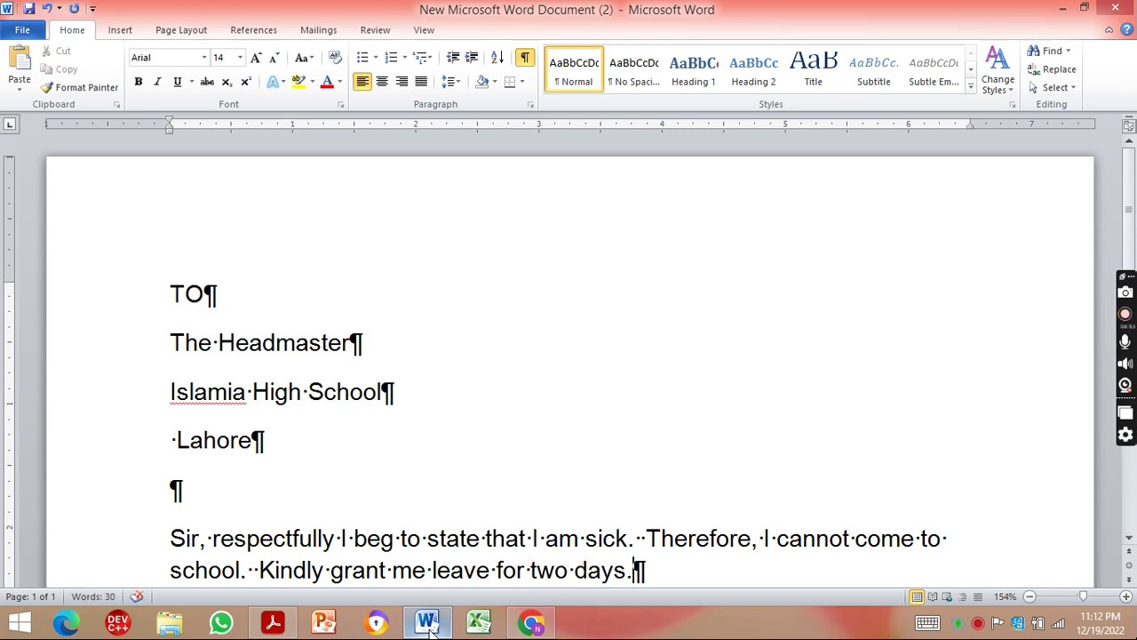
{"action": "left_click", "coordinate": [272, 627]}
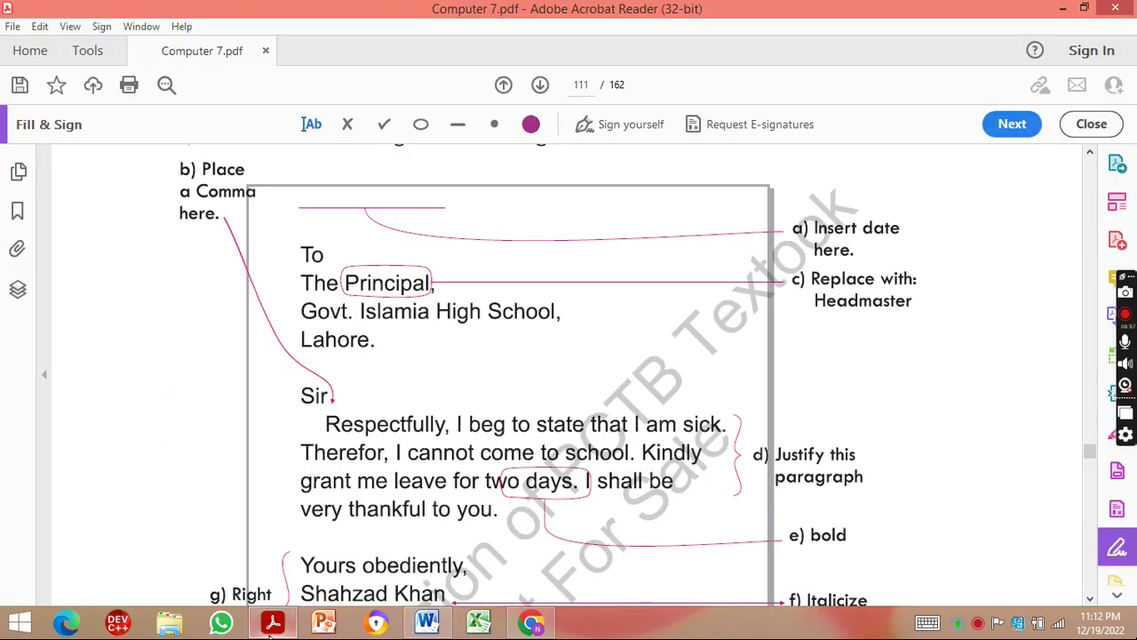
- End the body with 'I shall be very thankful to you.'
{"action": "scroll", "coordinate": [272, 626], "scroll_direction": "down", "scroll_amount": 2}
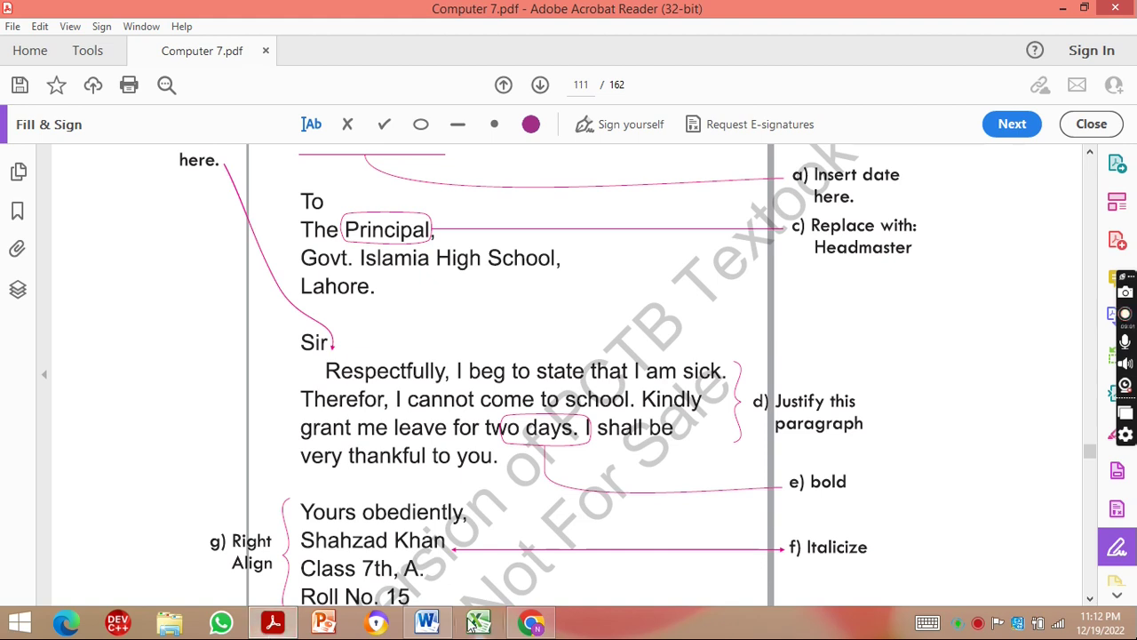
{"action": "left_click", "coordinate": [429, 624]}
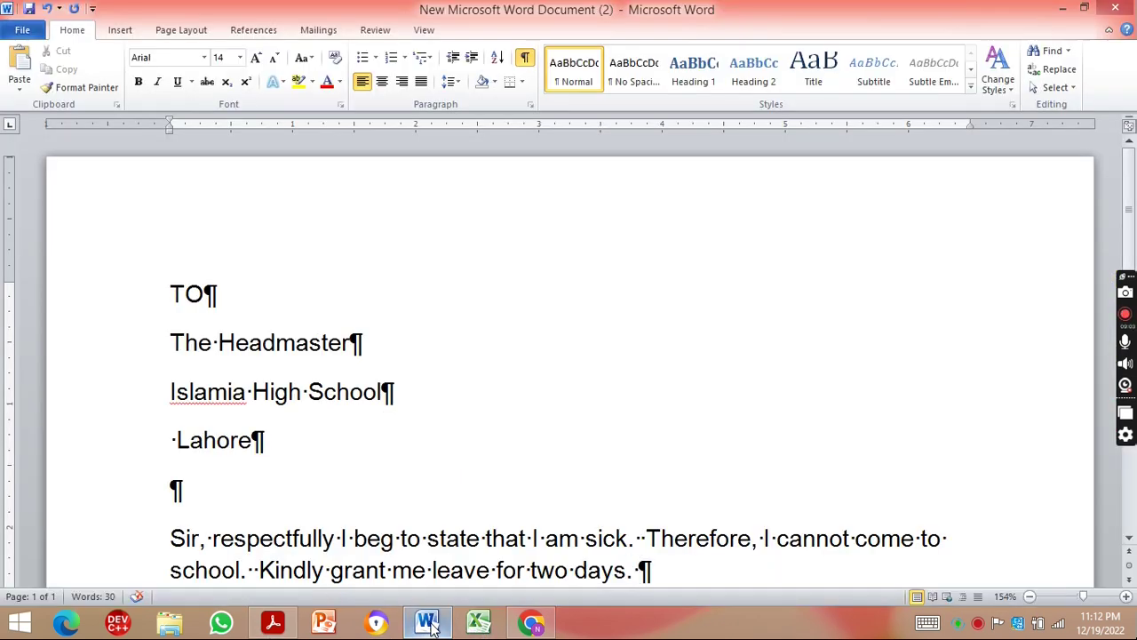
{"action": "type", "text": "I shall be very thankful to you"}
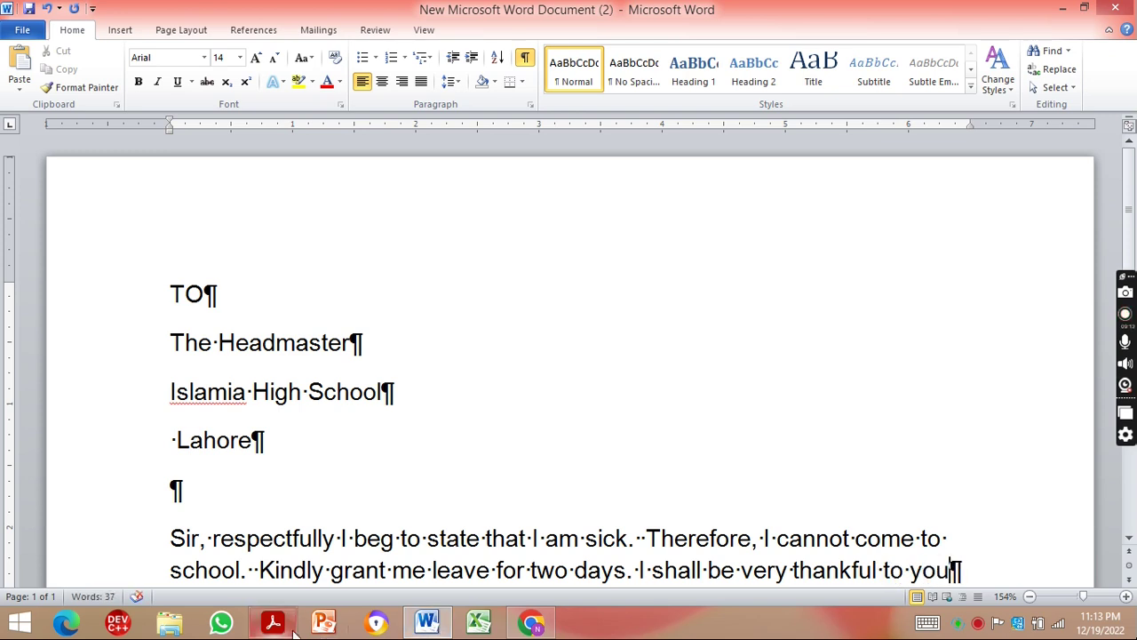
{"action": "left_click", "coordinate": [274, 624]}
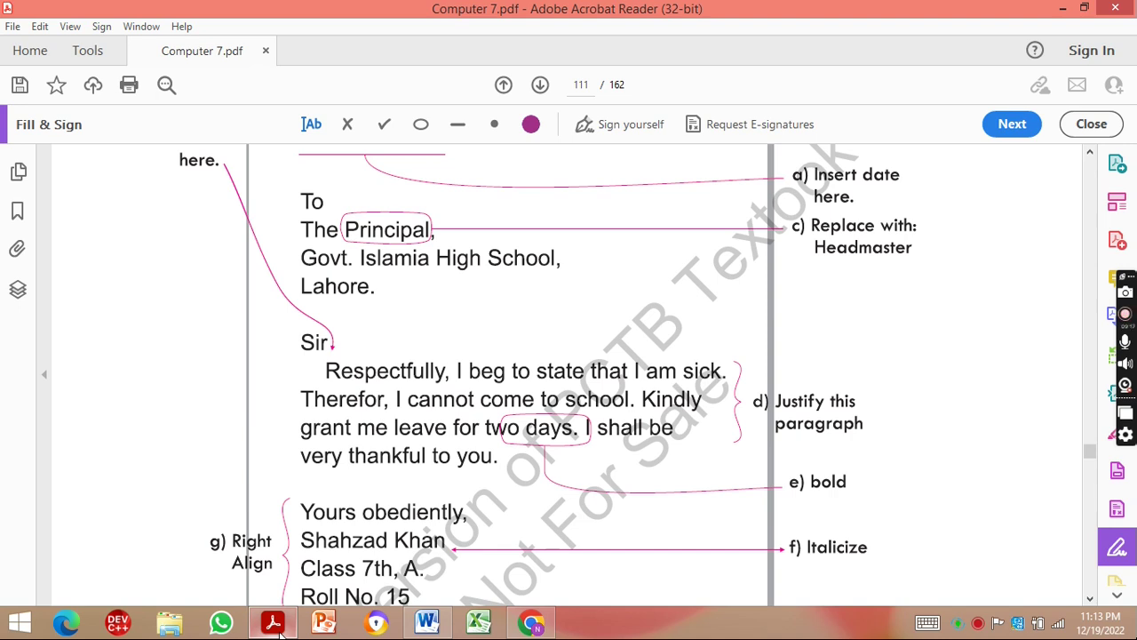
{"action": "left_click", "coordinate": [1092, 601]}
{"action": "left_click", "coordinate": [1091, 601]}
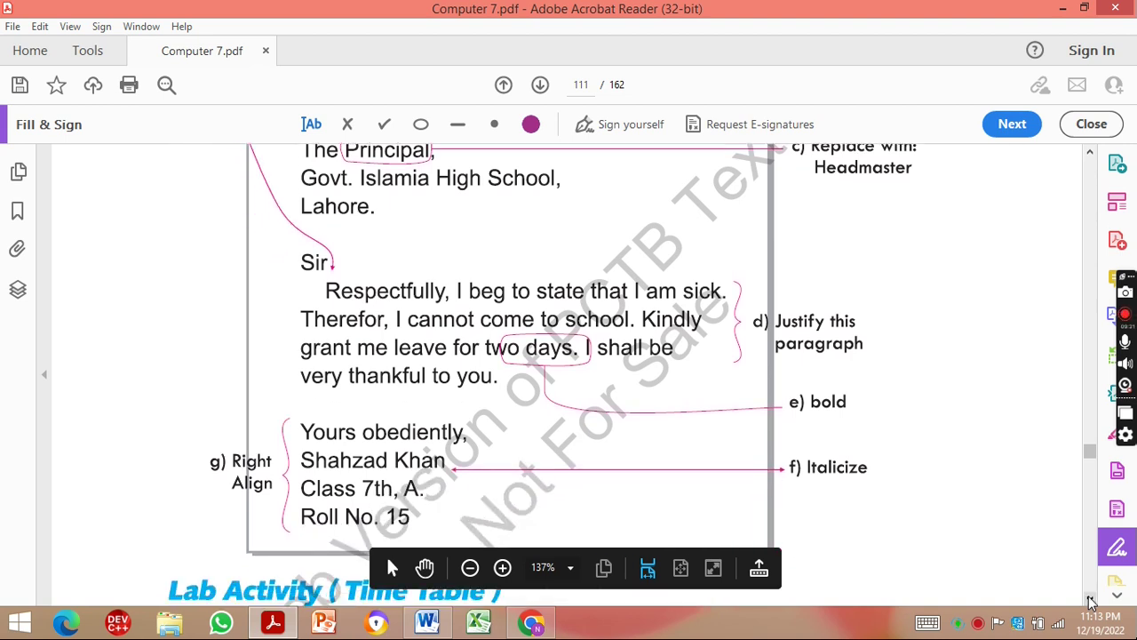
{"action": "left_click", "coordinate": [427, 627]}
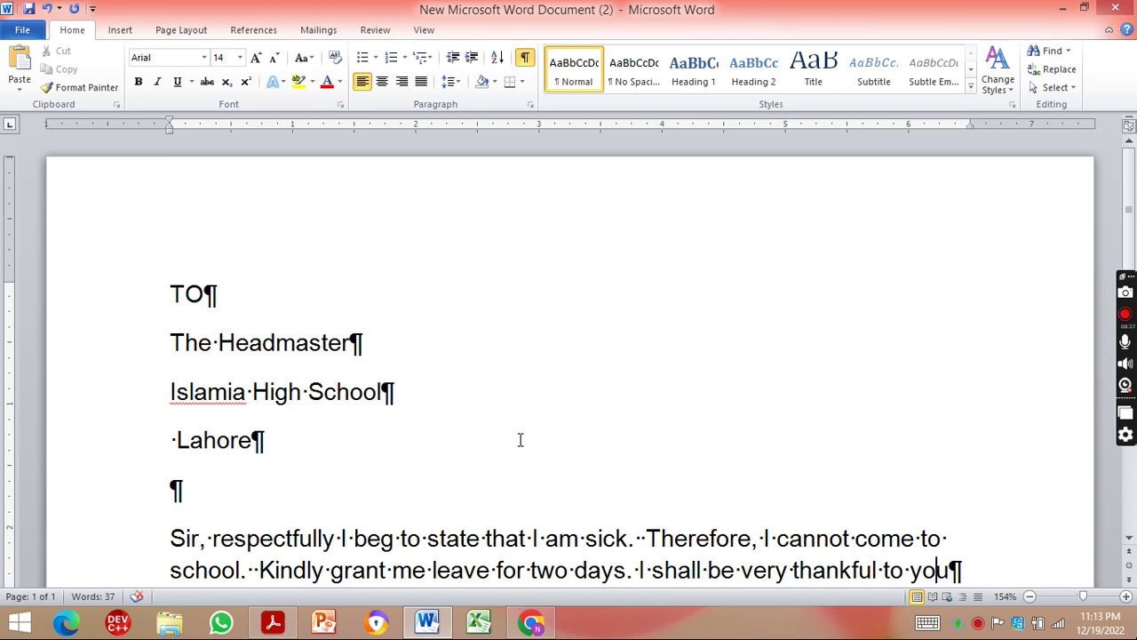
{"action": "type", "text": "."}
- Add closing lines 'Yours obediently,', the student's name, 'Roll 11' and 'Class 7th A'
{"action": "key", "text": "Return"}
{"action": "key", "text": "Return"}
{"action": "key", "text": "Return"}
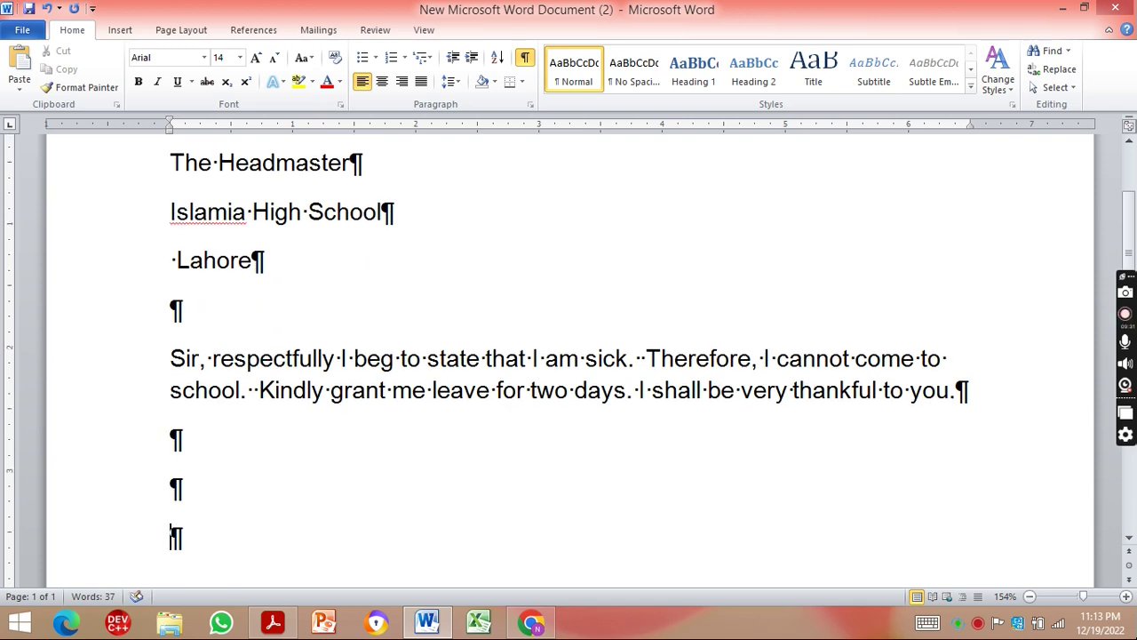
{"action": "type", "text": "Yours obediently,"}
{"action": "key", "text": "Return"}
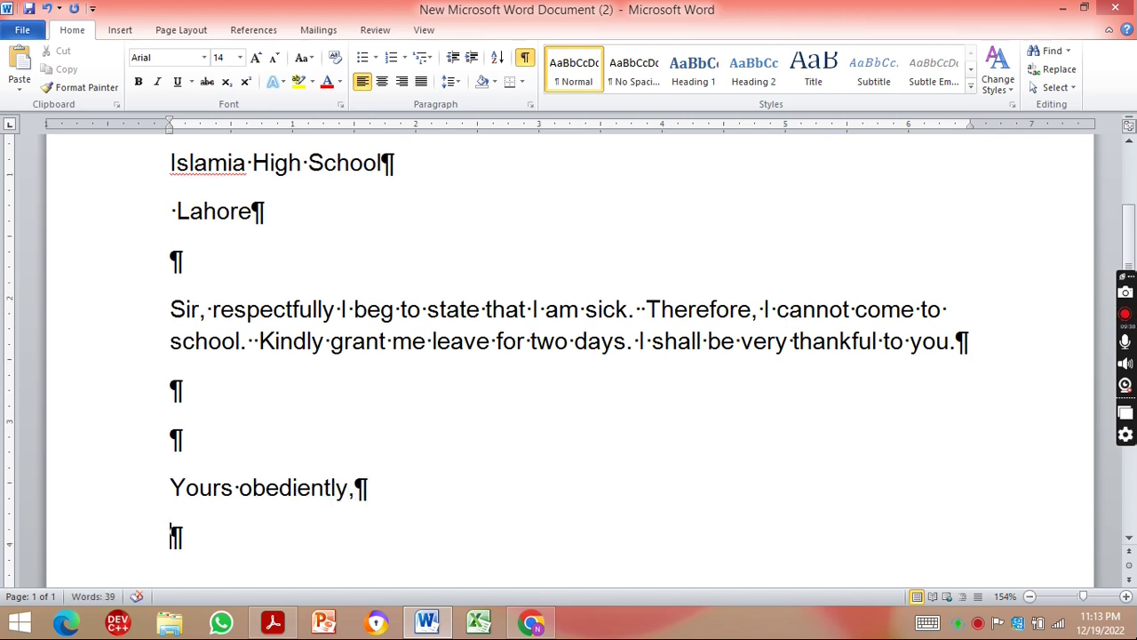
{"action": "type", "text": "Sohail Ahmed"}
{"action": "key", "text": "Return"}
{"action": "type", "text": "Roll 11"}
{"action": "key", "text": "Return"}
{"action": "type", "text": "Class "}
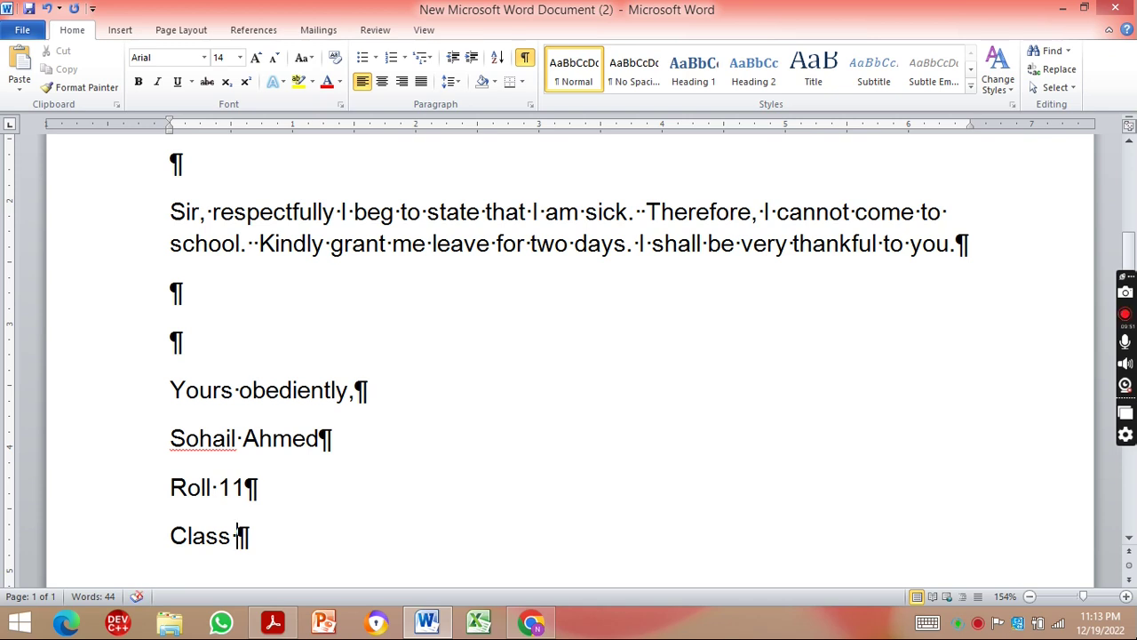
{"action": "type", "text": "7th a"}
{"action": "key", "text": "BackSpace"}
{"action": "type", "text": "A"}
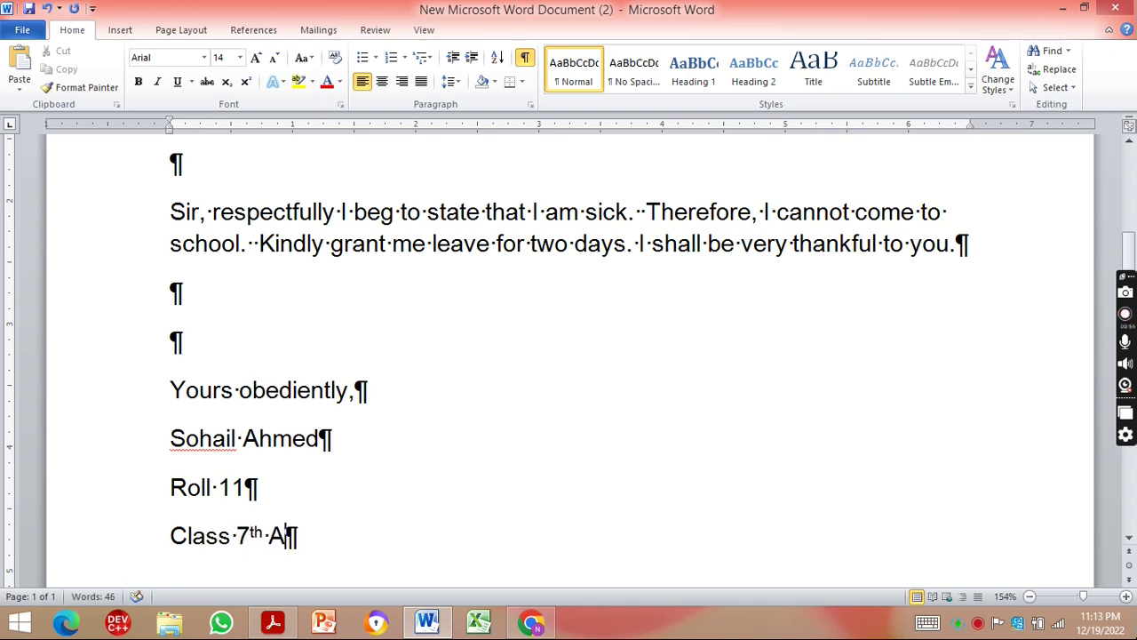
{"action": "key", "text": "Return"}
{"action": "key", "text": "Up"}
{"action": "key", "text": "Up"}
{"action": "key", "text": "Up"}
{"action": "key", "text": "Up"}
{"action": "key", "text": "Up"}
{"action": "key", "text": "Up"}
{"action": "key", "text": "Up"}
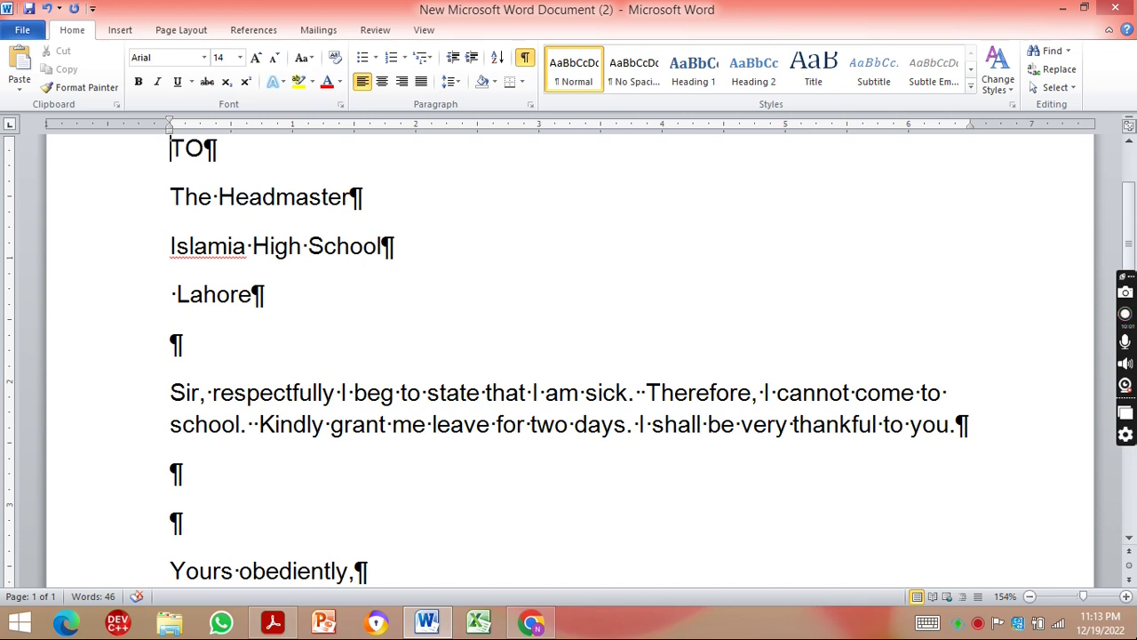
- Check the top of the PDF sample letter for its 'Insert date here' note
{"action": "left_click", "coordinate": [270, 625]}
{"action": "key", "text": "Up"}
{"action": "key", "text": "Up"}
{"action": "key", "text": "Up"}
{"action": "key", "text": "Up"}
{"action": "key", "text": "Up"}
{"action": "key", "text": "Up"}
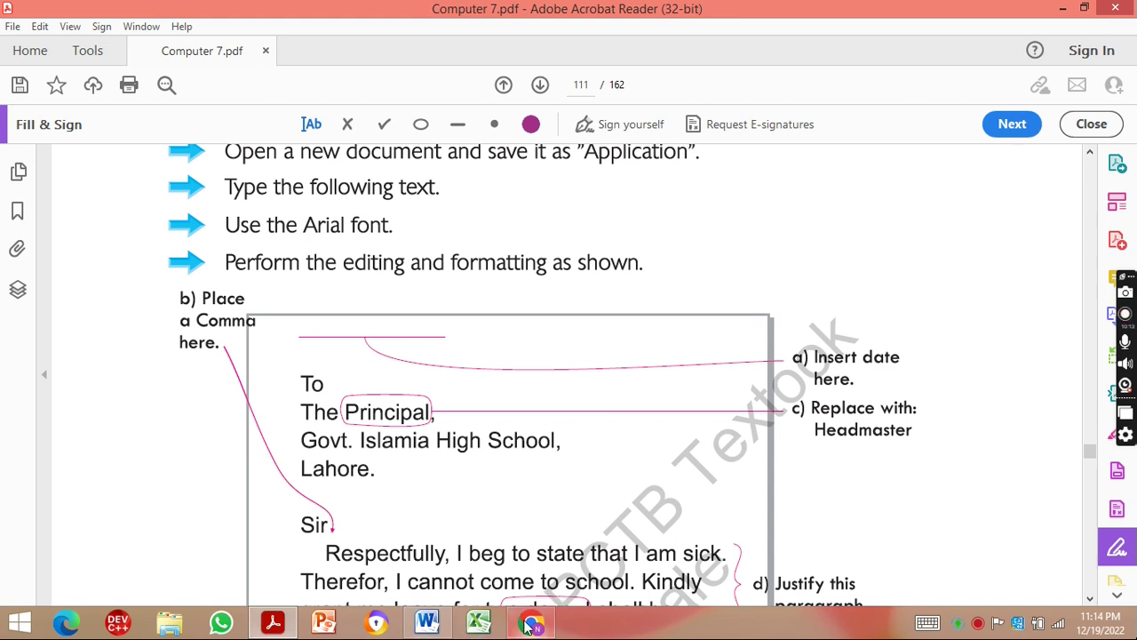
{"action": "left_click", "coordinate": [426, 622]}
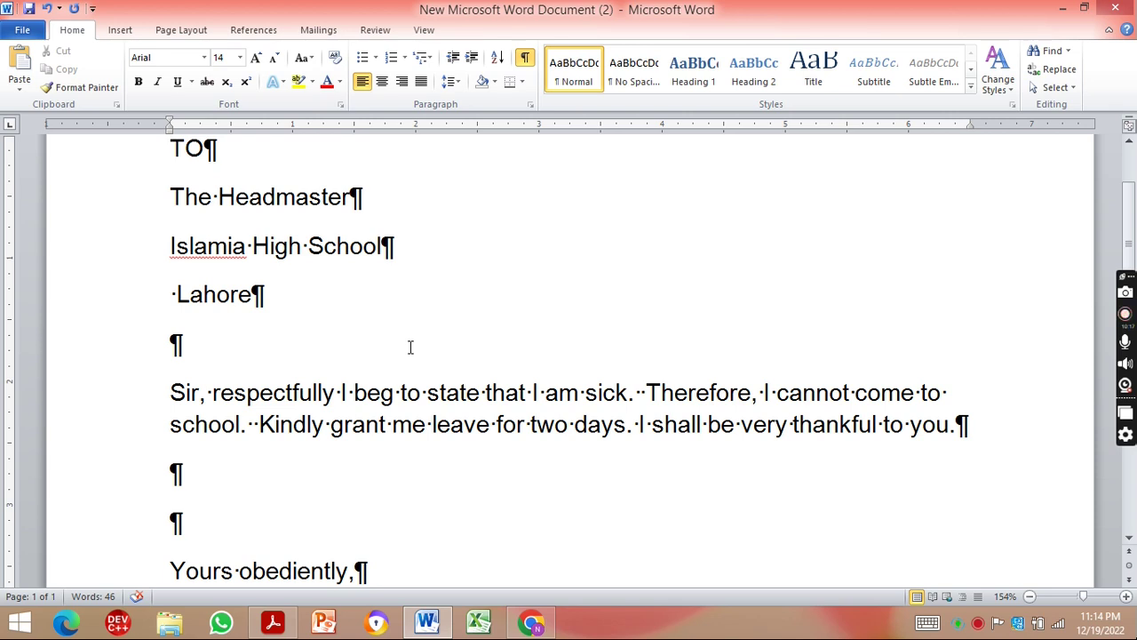
- Insert the date '19 December, 2022' on a new line above TO
{"action": "key", "text": "Return"}
{"action": "key", "text": "Return"}
{"action": "key", "text": "Return"}
{"action": "key", "text": "Up"}
{"action": "key", "text": "Up"}
{"action": "key", "text": "Up"}
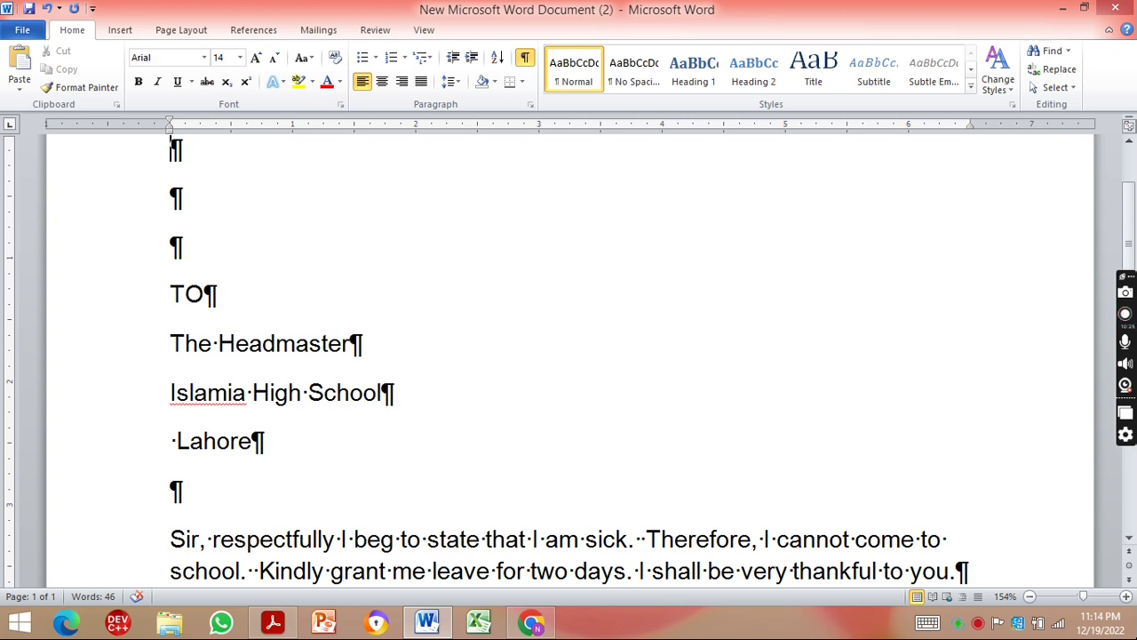
{"action": "type", "text": "19 December, 2022"}
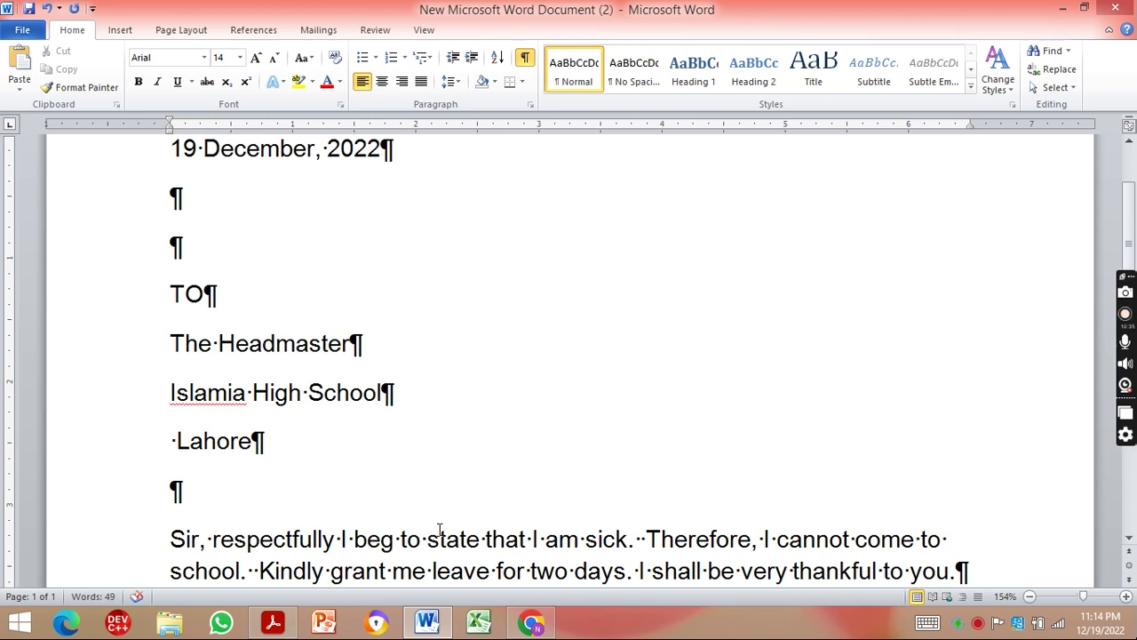
{"action": "left_click", "coordinate": [286, 627]}
{"action": "left_click", "coordinate": [276, 625]}
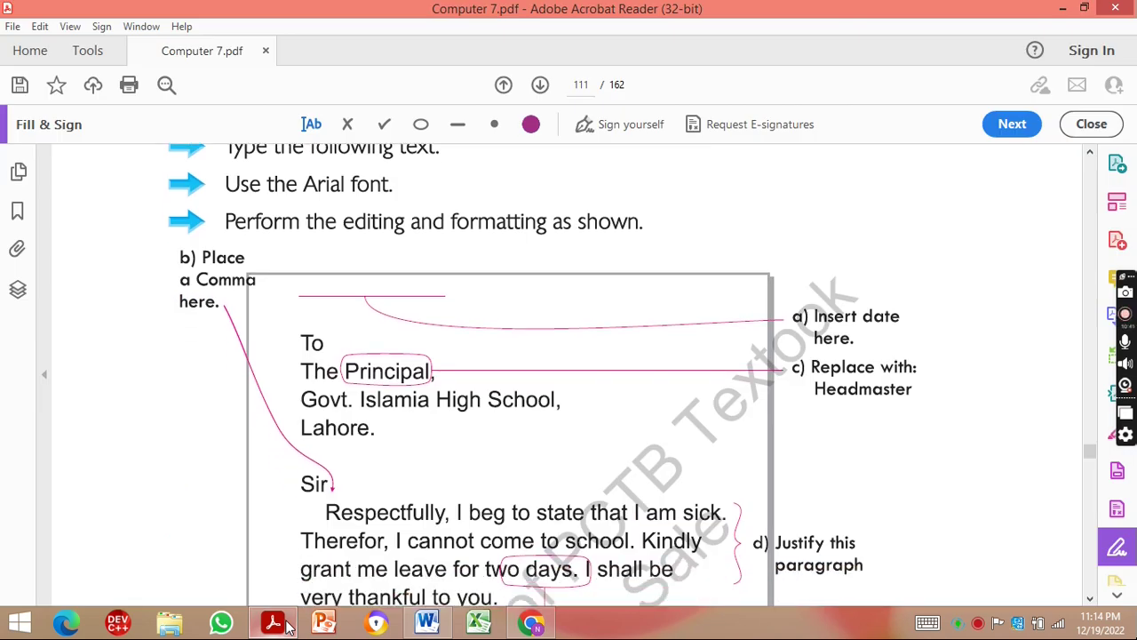
{"action": "key", "text": "Down"}
{"action": "key", "text": "Down"}
{"action": "key", "text": "Down"}
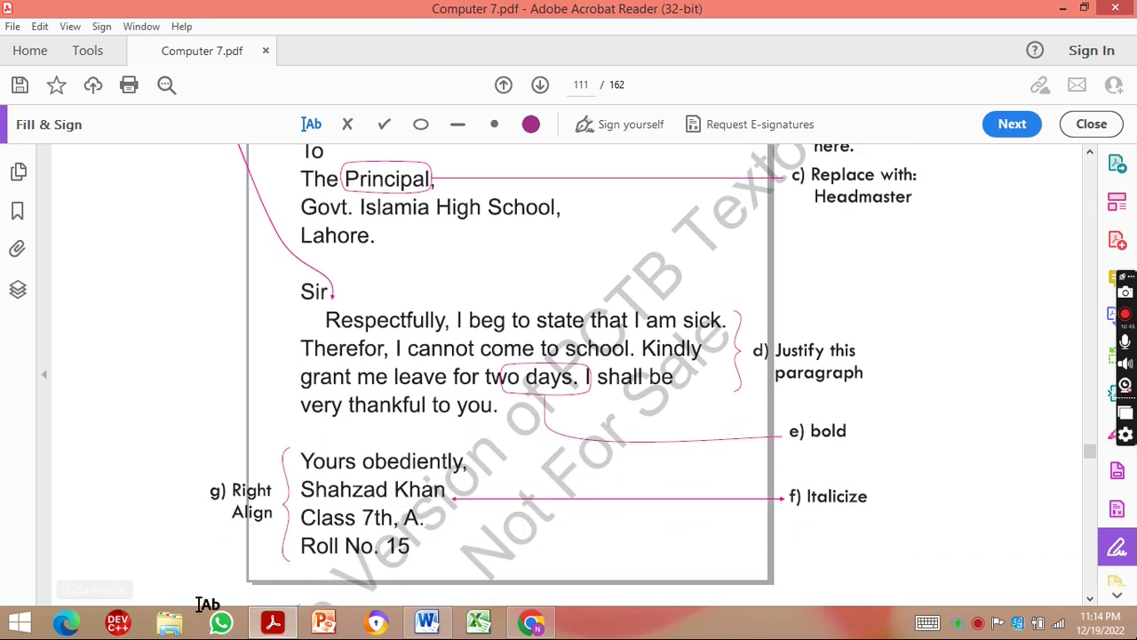
{"action": "left_click", "coordinate": [427, 623]}
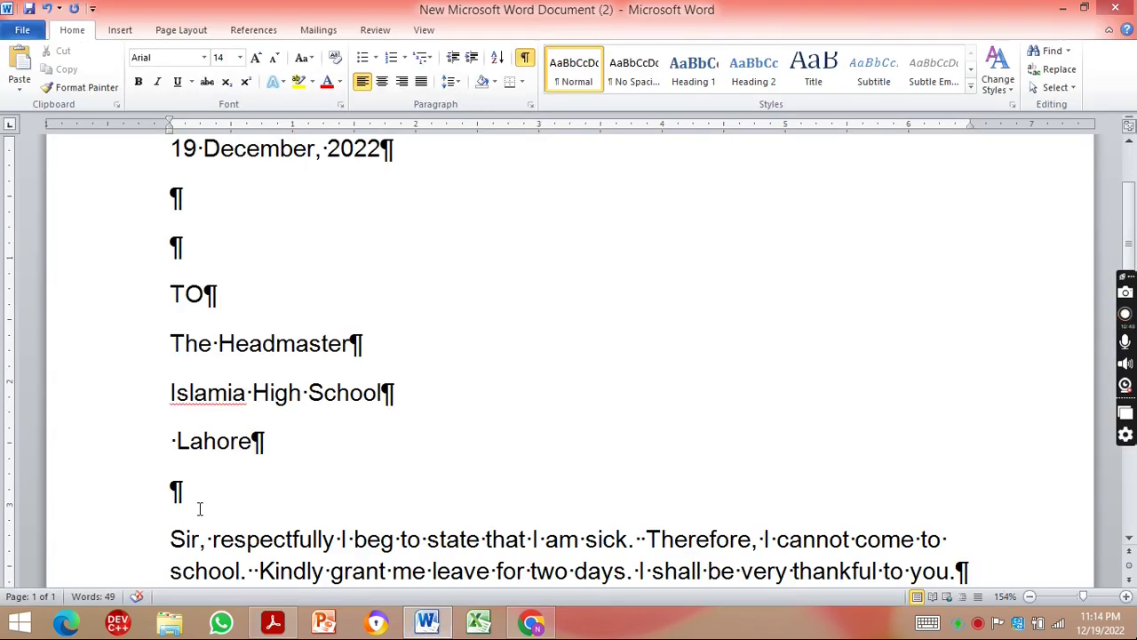
- Put 'Sir,' on its own line above the body paragraph
{"action": "left_click", "coordinate": [207, 494]}
{"action": "key", "text": "Return"}
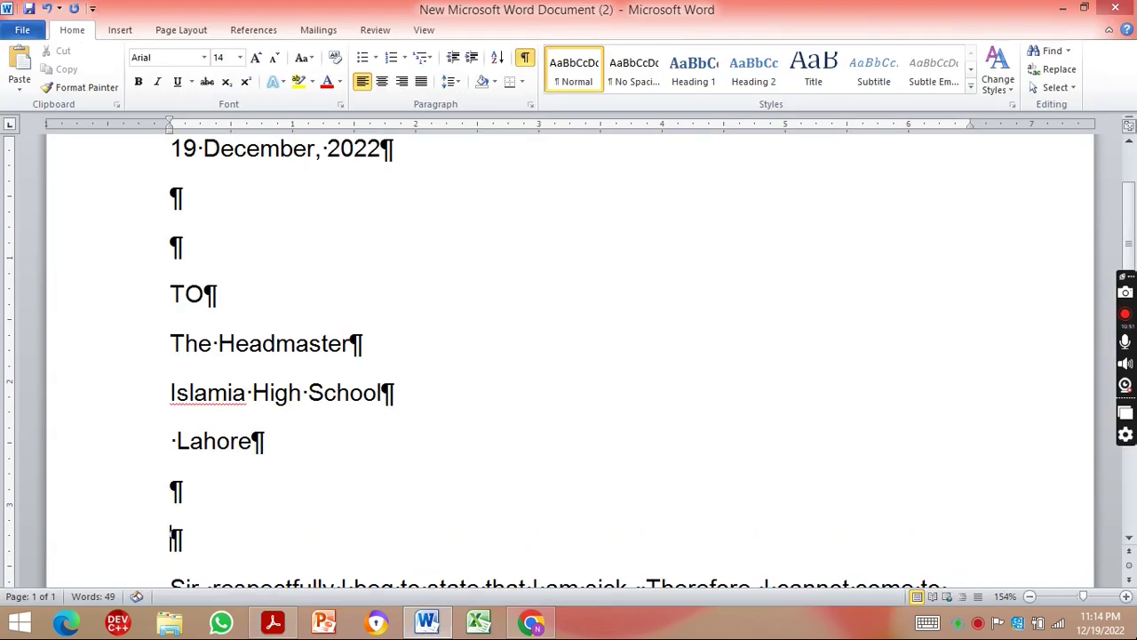
{"action": "type", "text": "Sir,"}
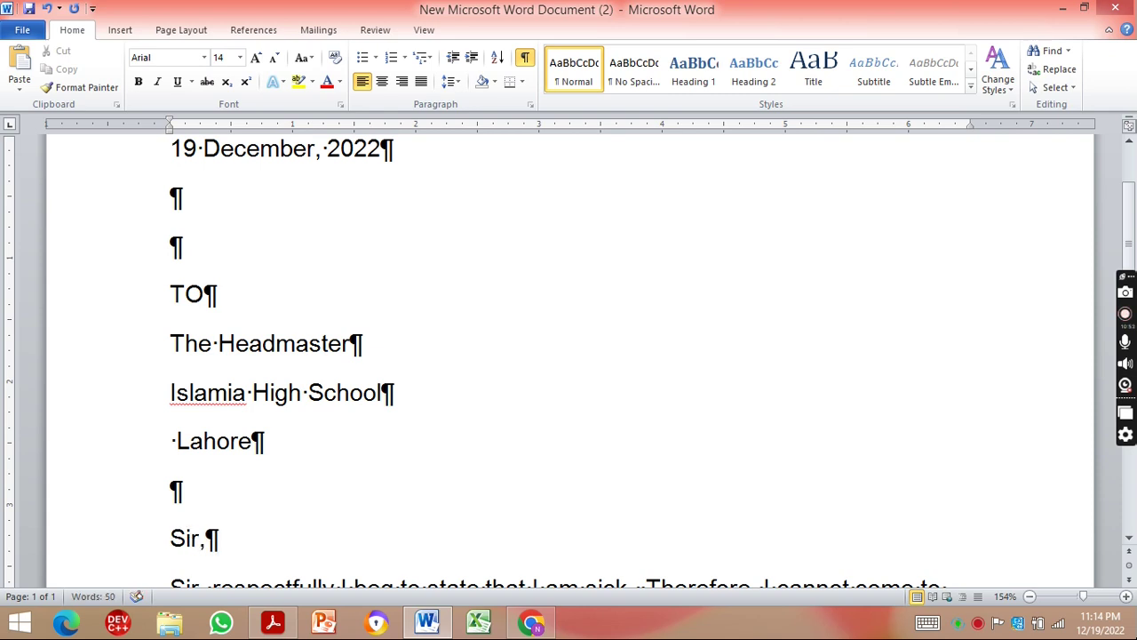
- Delete the old 'Sir,' from the body and start it with 'Respectfully,'
{"action": "key", "text": "Down"}
{"action": "key", "text": "BackSpace"}
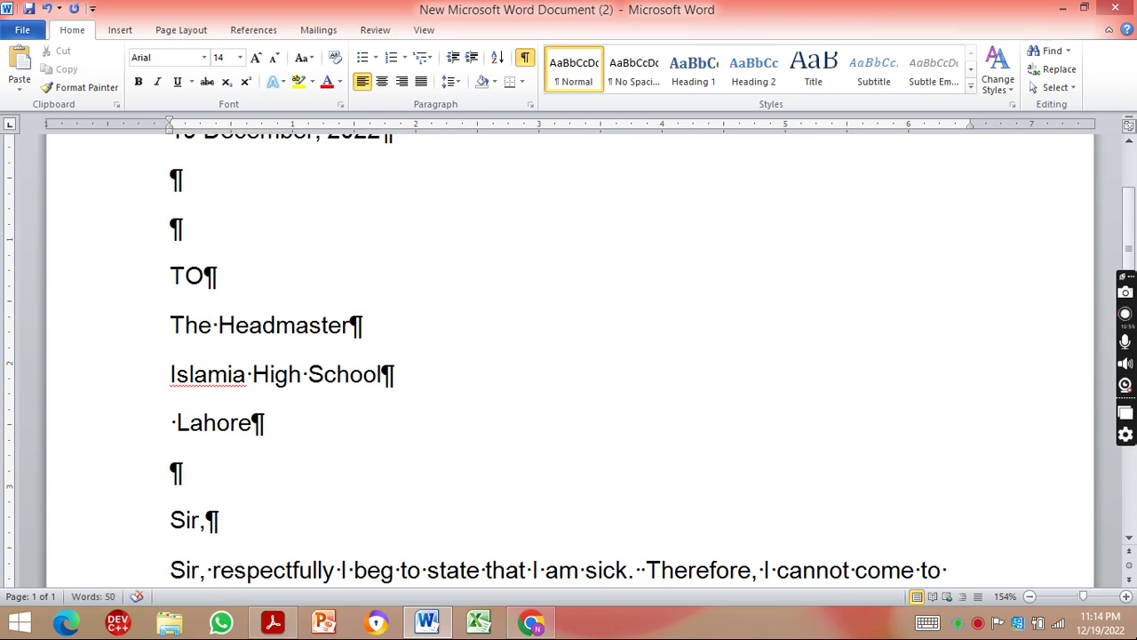
{"action": "key", "text": "BackSpace"}
{"action": "key", "text": "BackSpace"}
{"action": "key", "text": "BackSpace"}
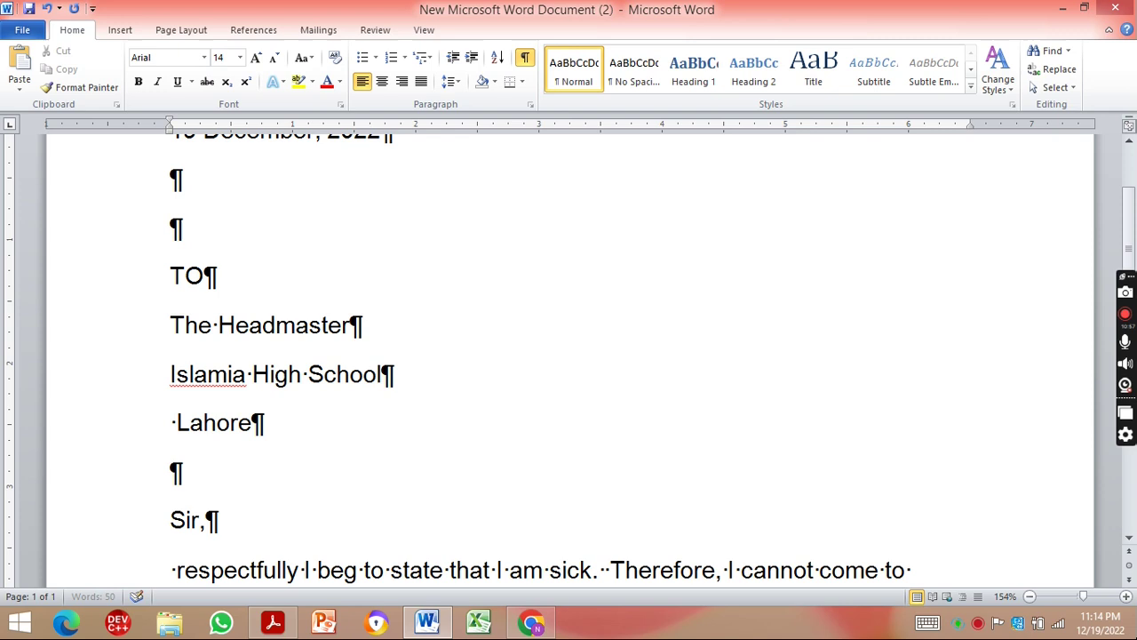
{"action": "key", "text": "Delete"}
{"action": "key", "text": "Delete"}
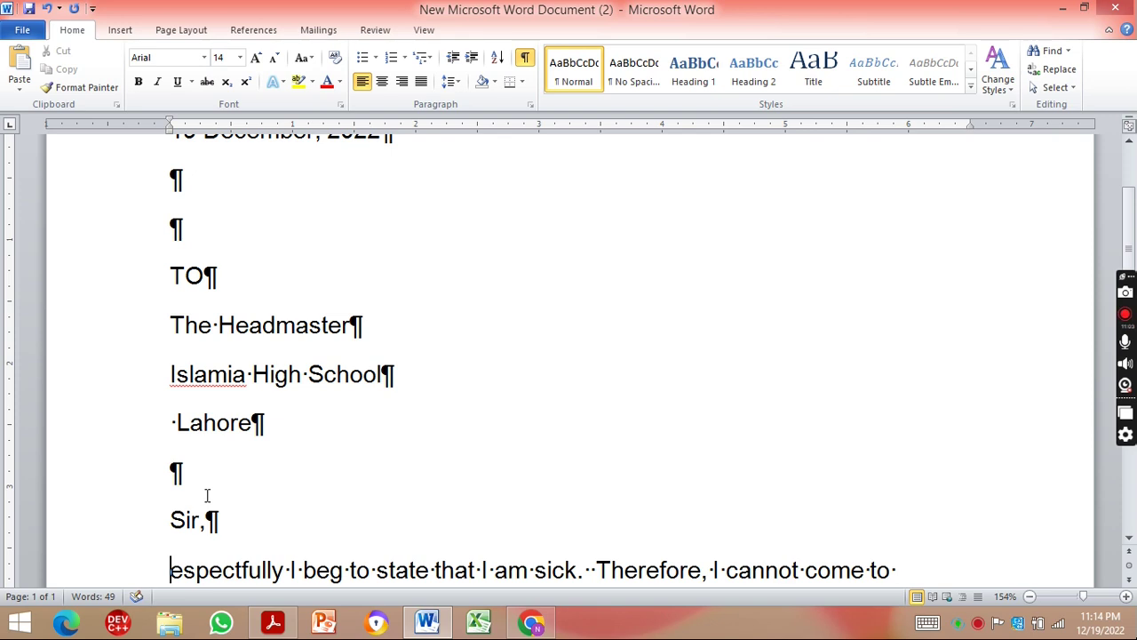
{"action": "type", "text": "R"}
{"action": "key", "text": "Right"}
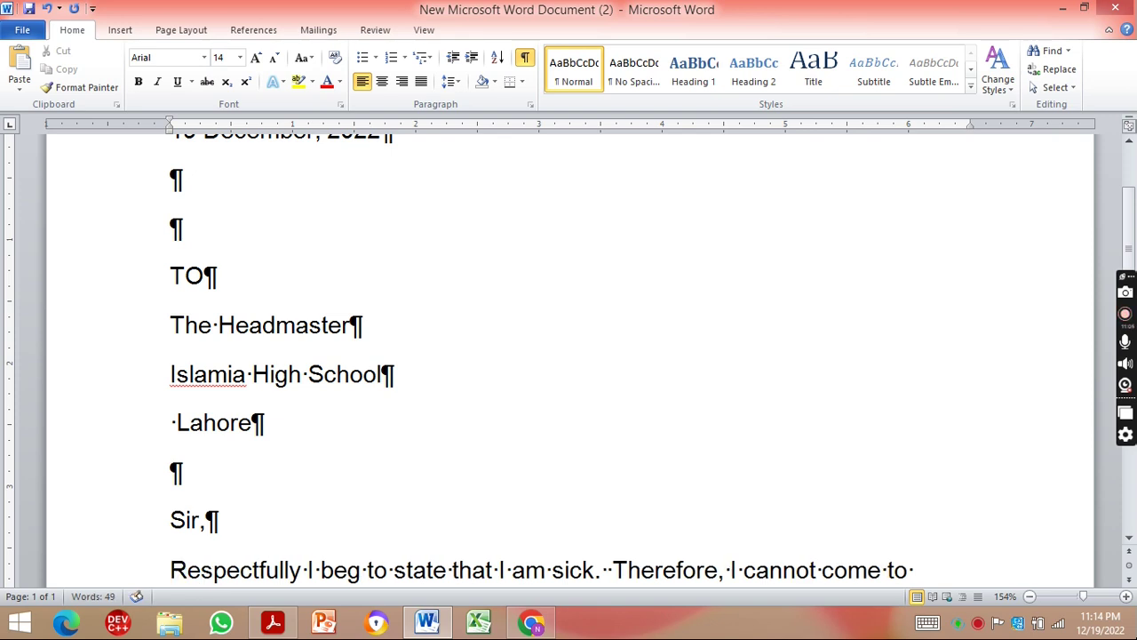
{"action": "key", "text": "Right"}
{"action": "key", "text": "Right"}
{"action": "key", "text": "Right"}
{"action": "key", "text": "Right"}
{"action": "key", "text": "Right"}
{"action": "key", "text": "Right"}
{"action": "type", "text": ","}
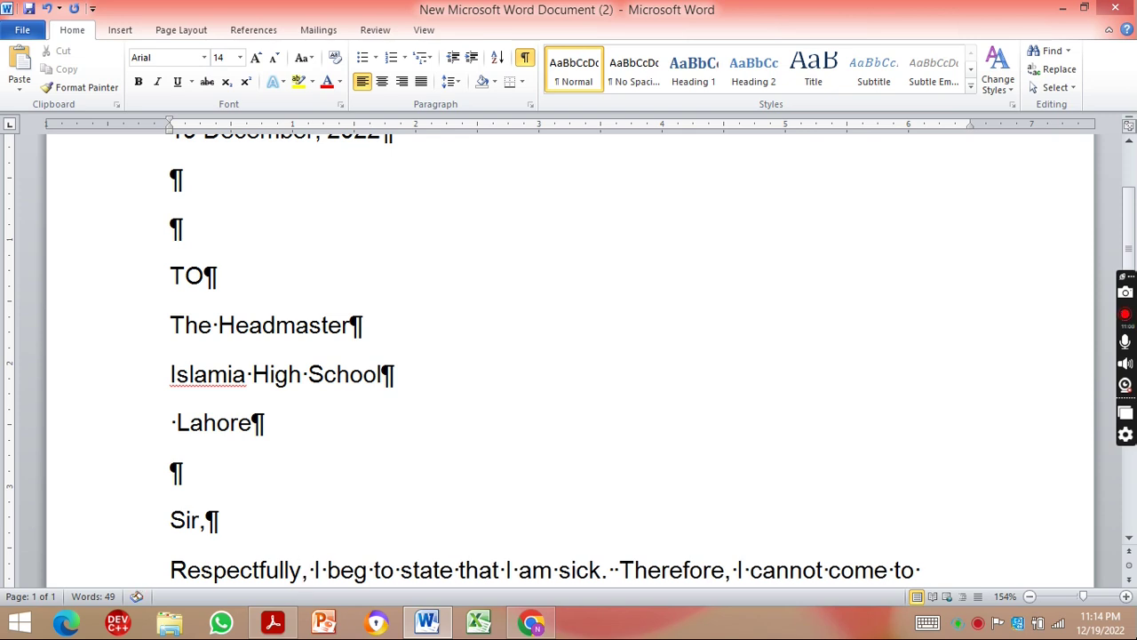
{"action": "key", "text": "Down"}
{"action": "key", "text": "Down"}
{"action": "key", "text": "Down"}
{"action": "key", "text": "Down"}
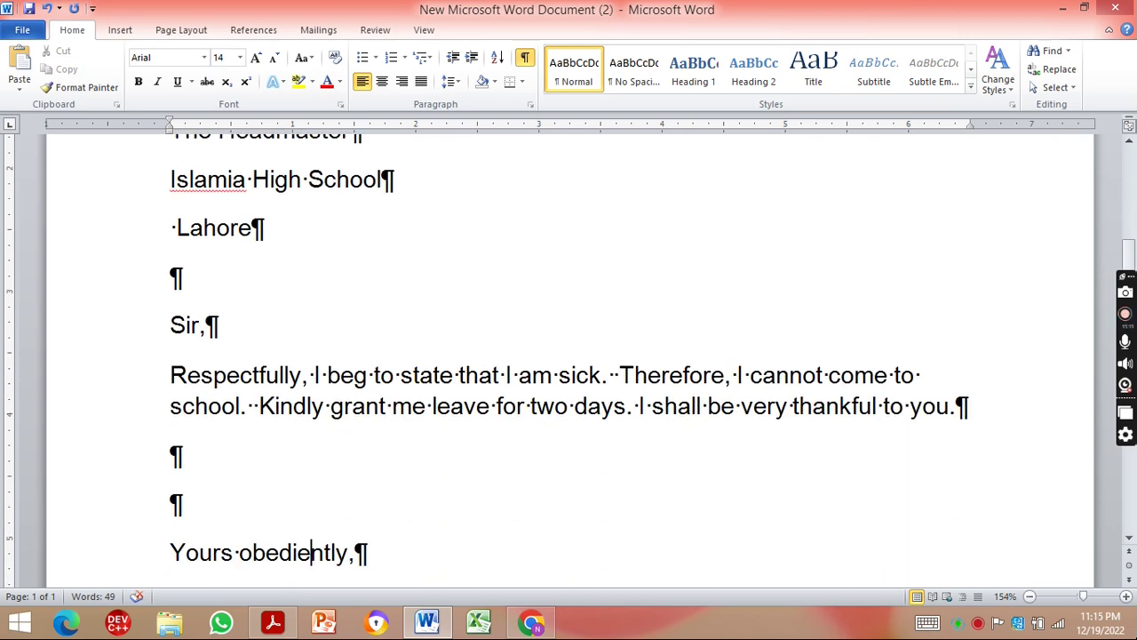
- Select the 'Respectfully' body paragraph and justify it with Ctrl+J
{"action": "left_click", "coordinate": [129, 388]}
{"action": "left_click_drag", "start_coordinate": [129, 394], "coordinate": [127, 427]}
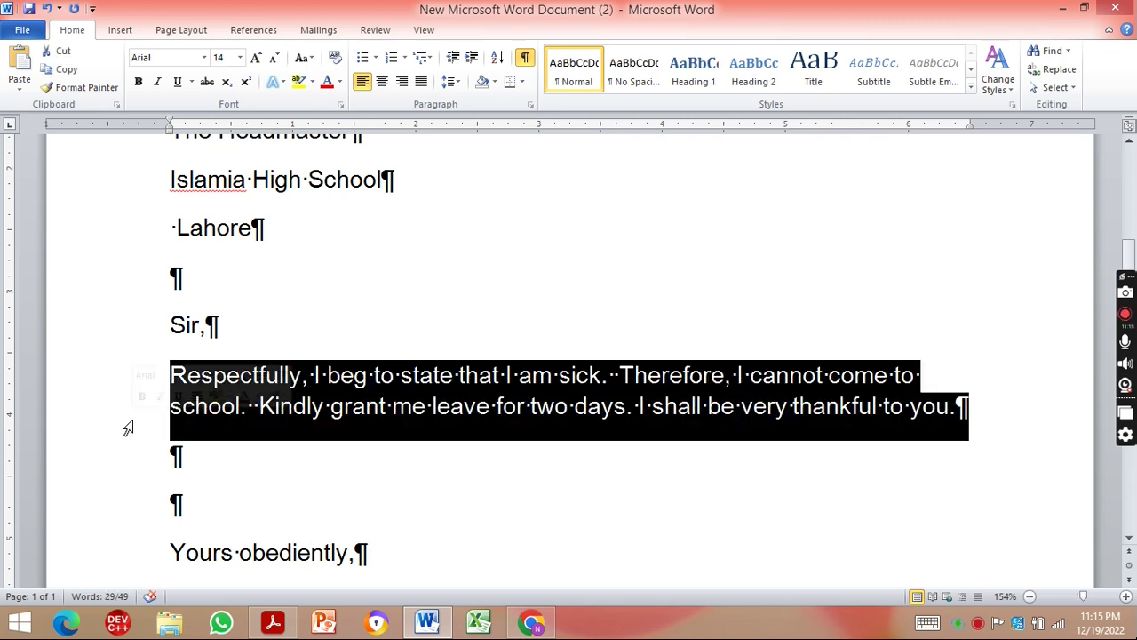
{"action": "key", "text": "ctrl+j"}
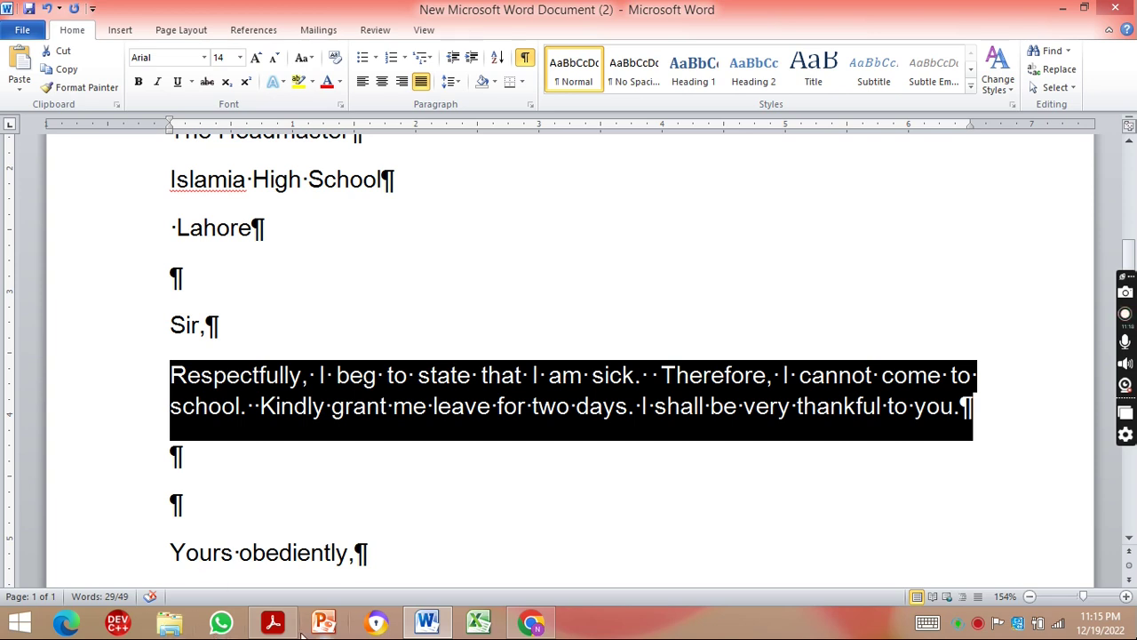
{"action": "left_click", "coordinate": [273, 625]}
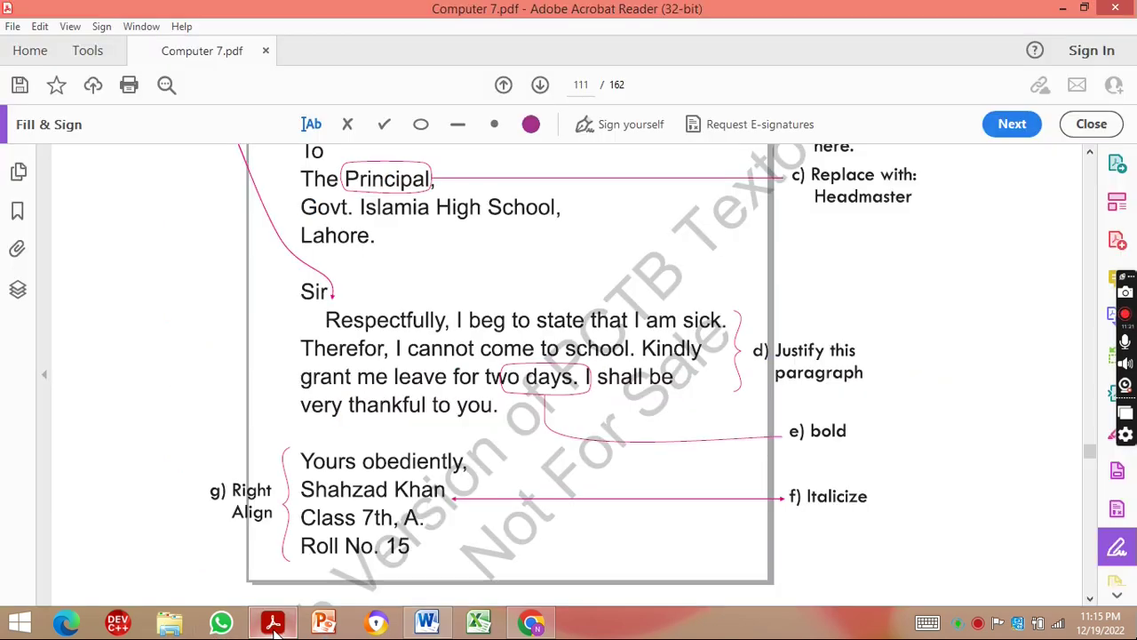
- Scroll the PDF exercise to read the bold, italic and right-align instructions
{"action": "key", "text": "Down"}
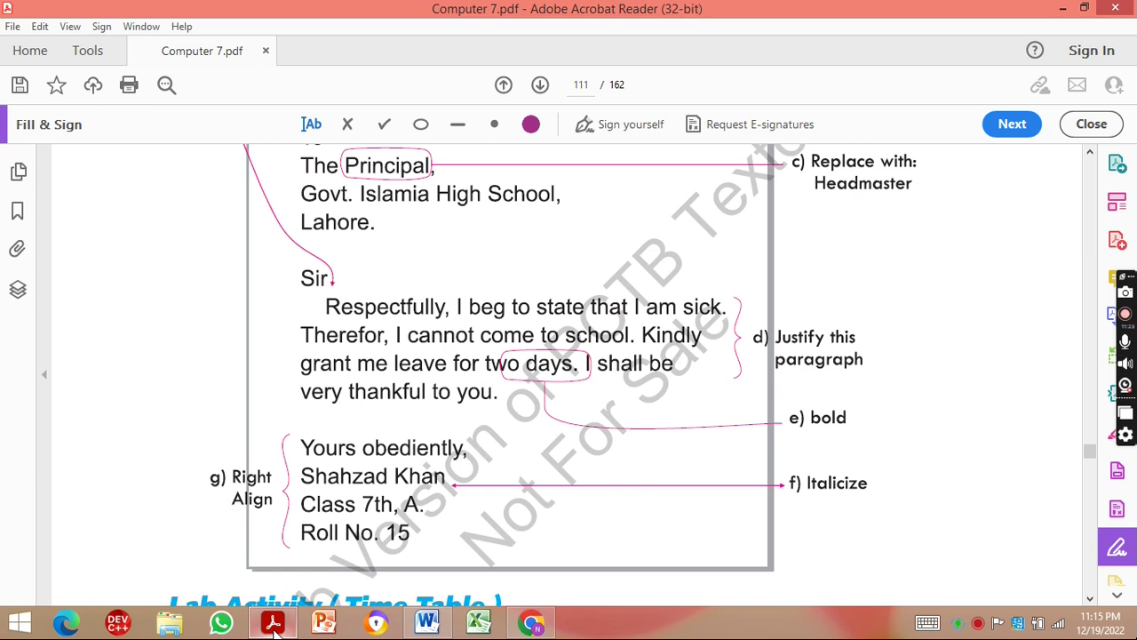
{"action": "key", "text": "Down"}
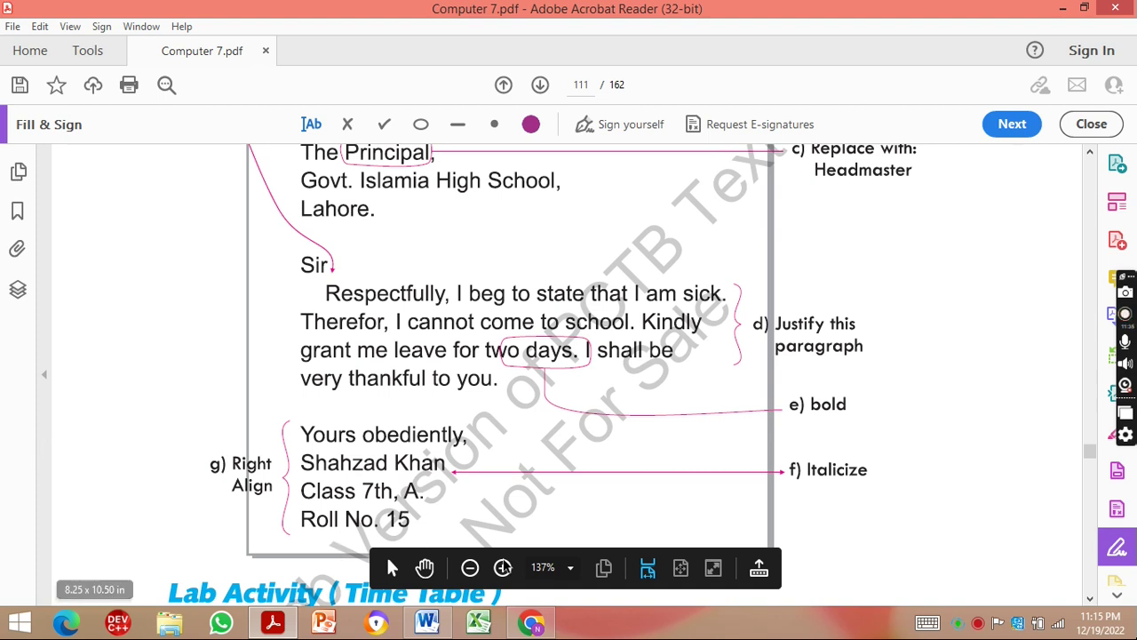
{"action": "left_click", "coordinate": [420, 618]}
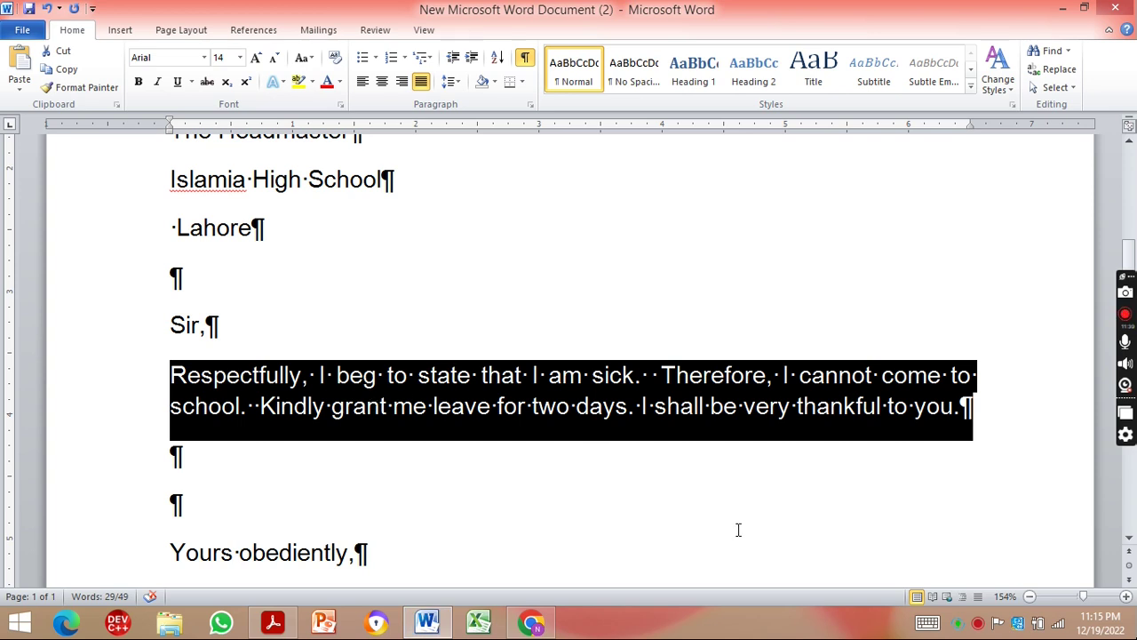
- Make the words 'two days' bold
{"action": "left_click", "coordinate": [675, 516]}
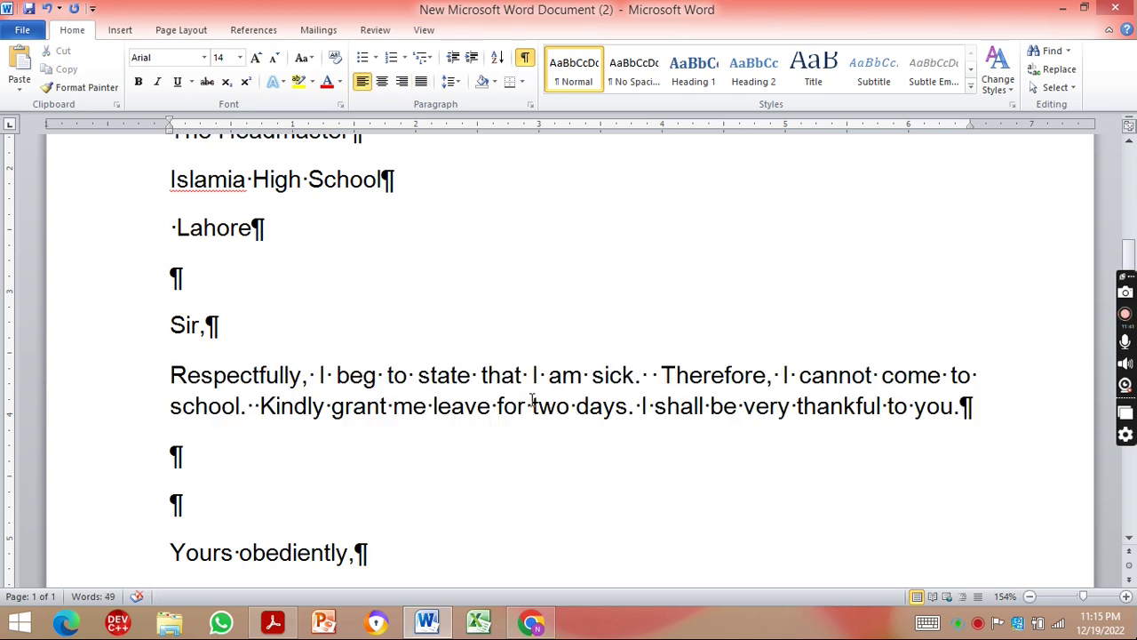
{"action": "left_click_drag", "start_coordinate": [533, 405], "coordinate": [620, 405]}
{"action": "key", "text": "ctrl+j"}
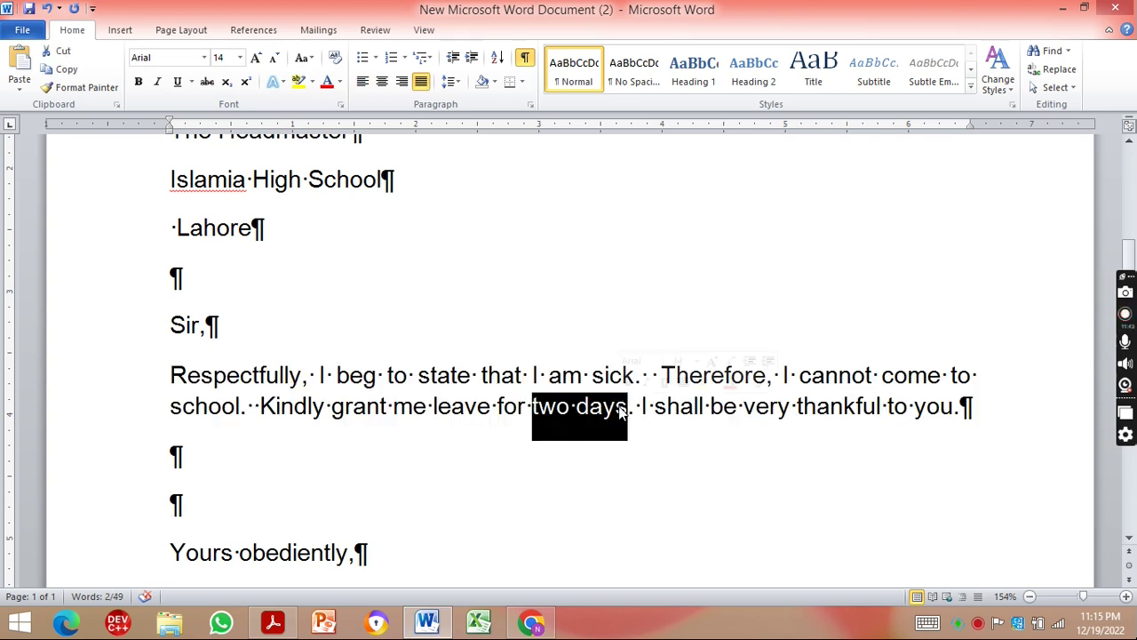
{"action": "key", "text": "ctrl+b"}
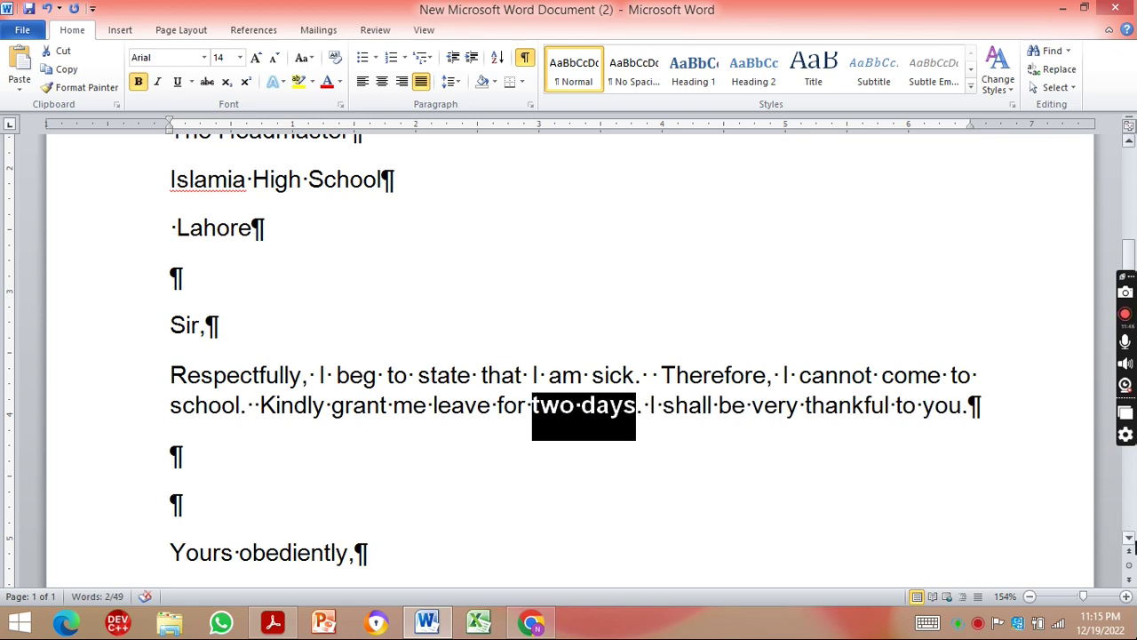
- Italicize and right-align the closing lines from 'Yours obediently,' to 'Class 7th A'
{"action": "left_click", "coordinate": [1130, 539]}
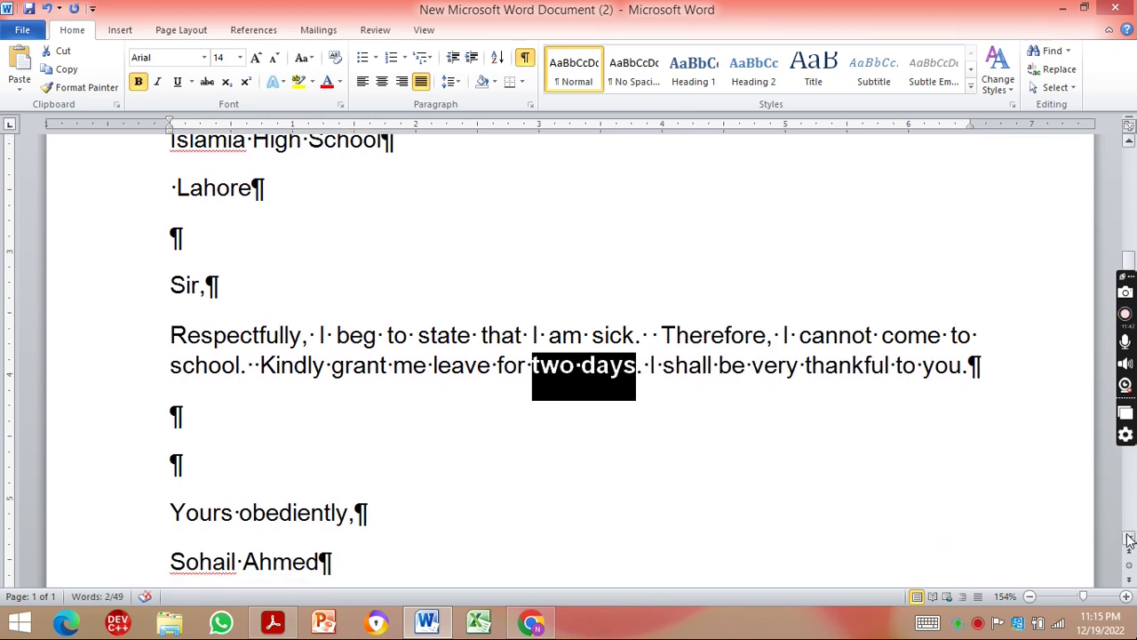
{"action": "left_click", "coordinate": [1129, 539]}
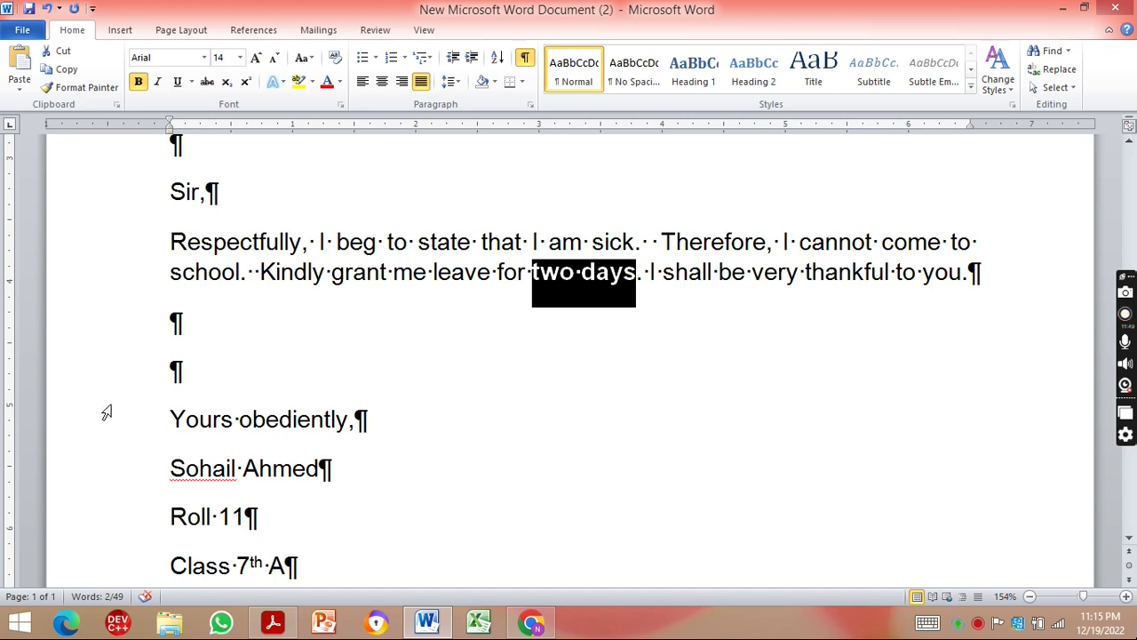
{"action": "left_click_drag", "start_coordinate": [138, 424], "coordinate": [148, 531]}
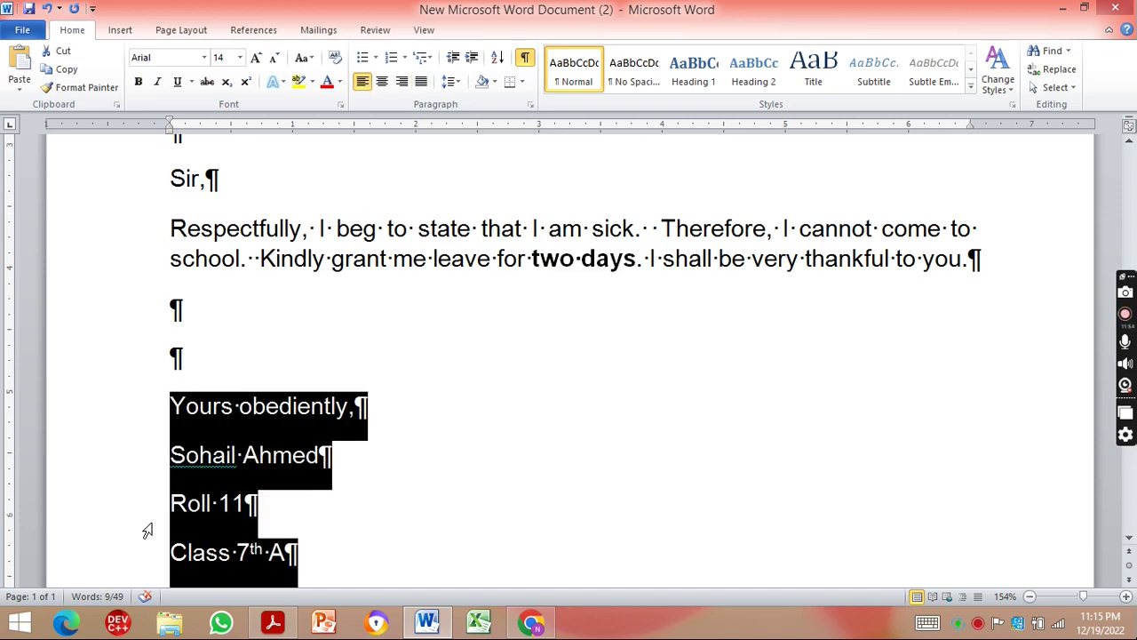
{"action": "key", "text": "ctrl+i"}
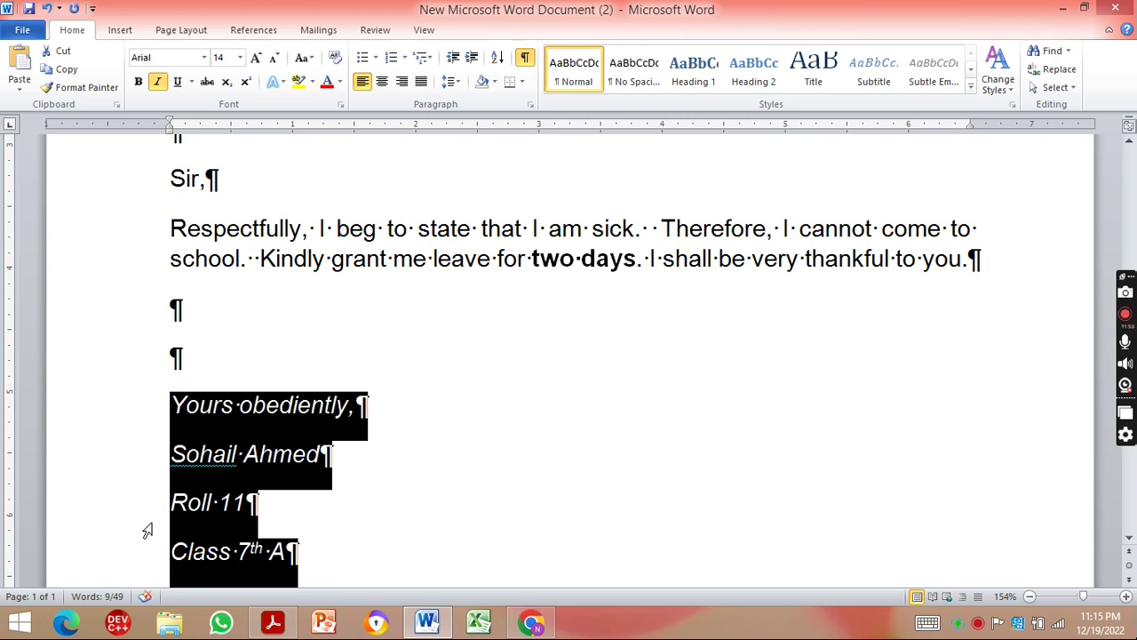
{"action": "key", "text": "ctrl+r"}
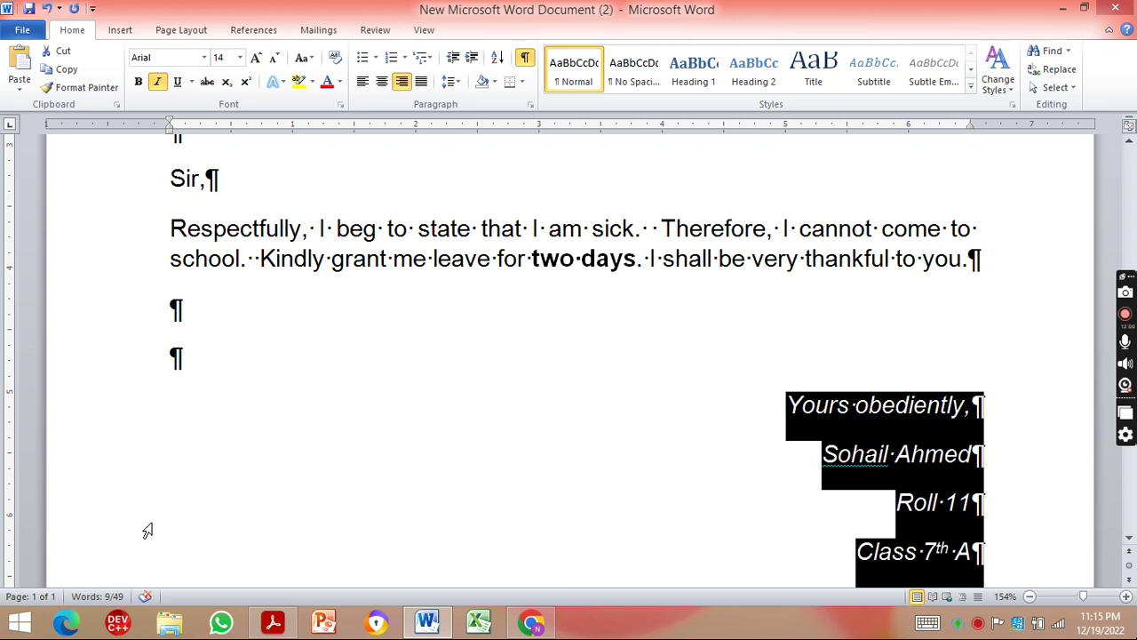
{"action": "left_click", "coordinate": [511, 433]}
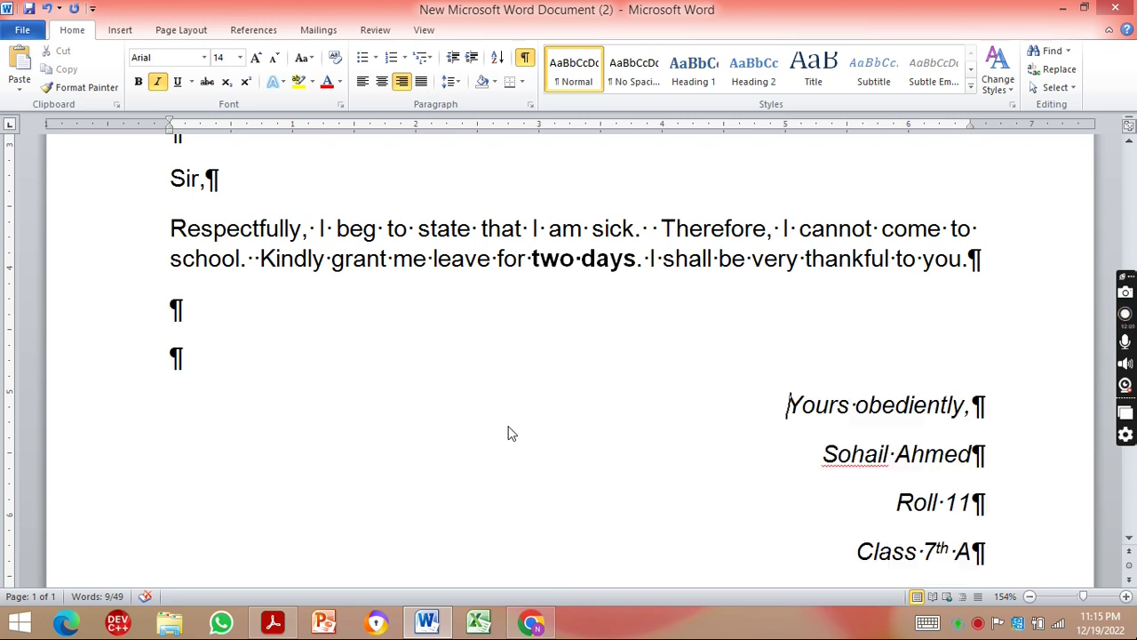
{"action": "key", "text": "Down"}
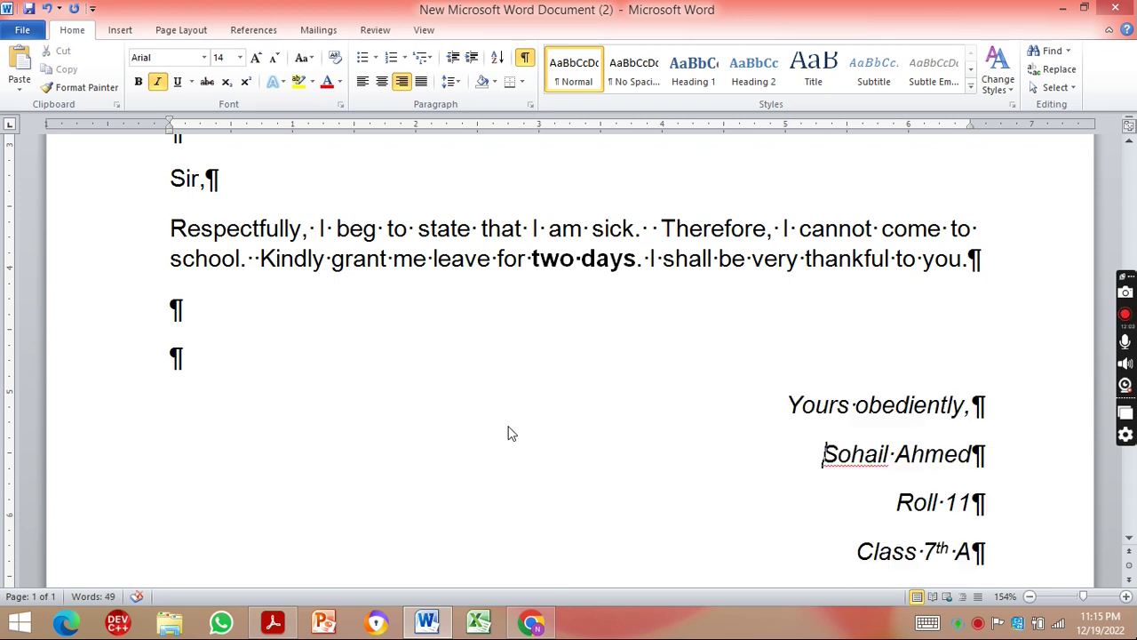
{"action": "key", "text": "Down"}
{"action": "key", "text": "Down"}
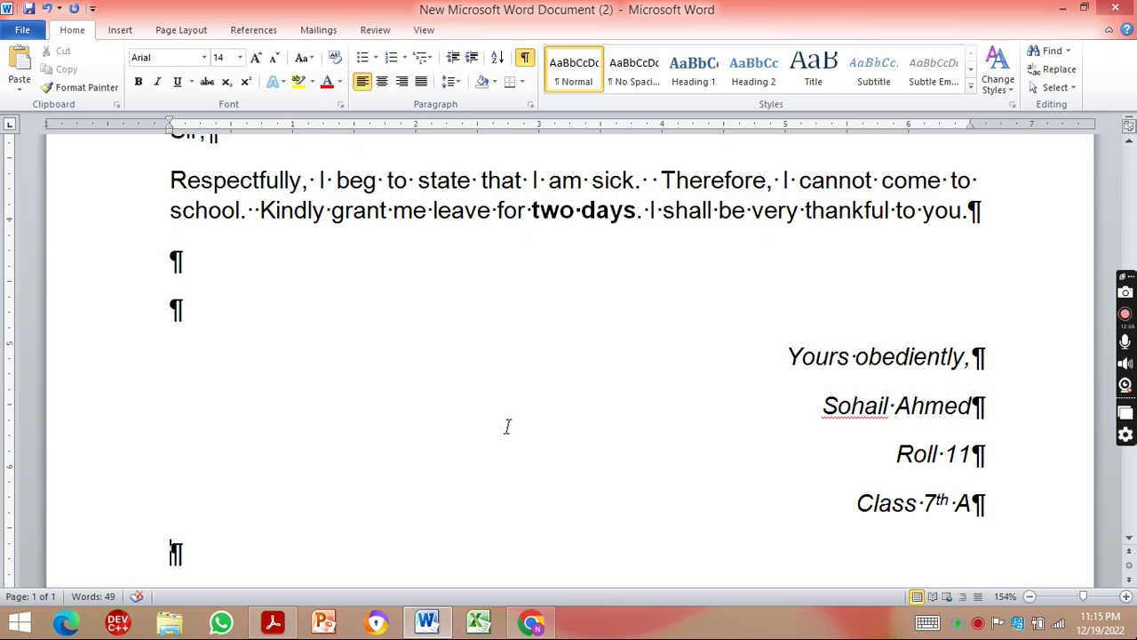
{"action": "left_click", "coordinate": [511, 542]}
- Bring the textbook PDF forward and scroll past the time table to page 112's Designing a Poster activity
{"action": "left_click", "coordinate": [274, 624]}
{"action": "key", "text": "Down"}
{"action": "key", "text": "Down"}
{"action": "key", "text": "Down"}
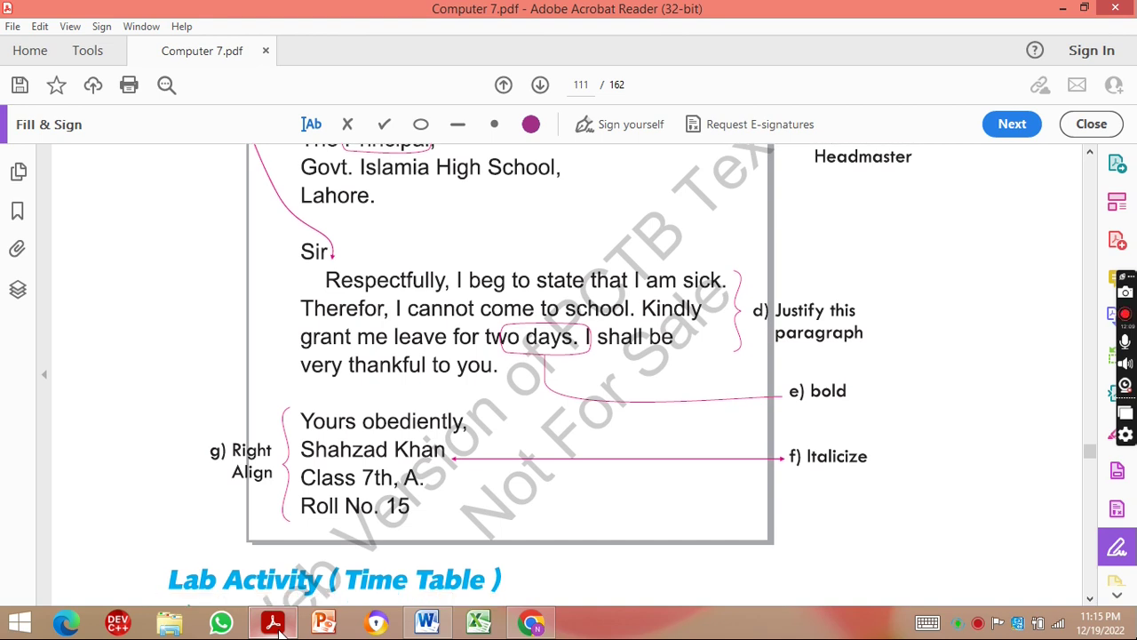
{"action": "key", "text": "Down"}
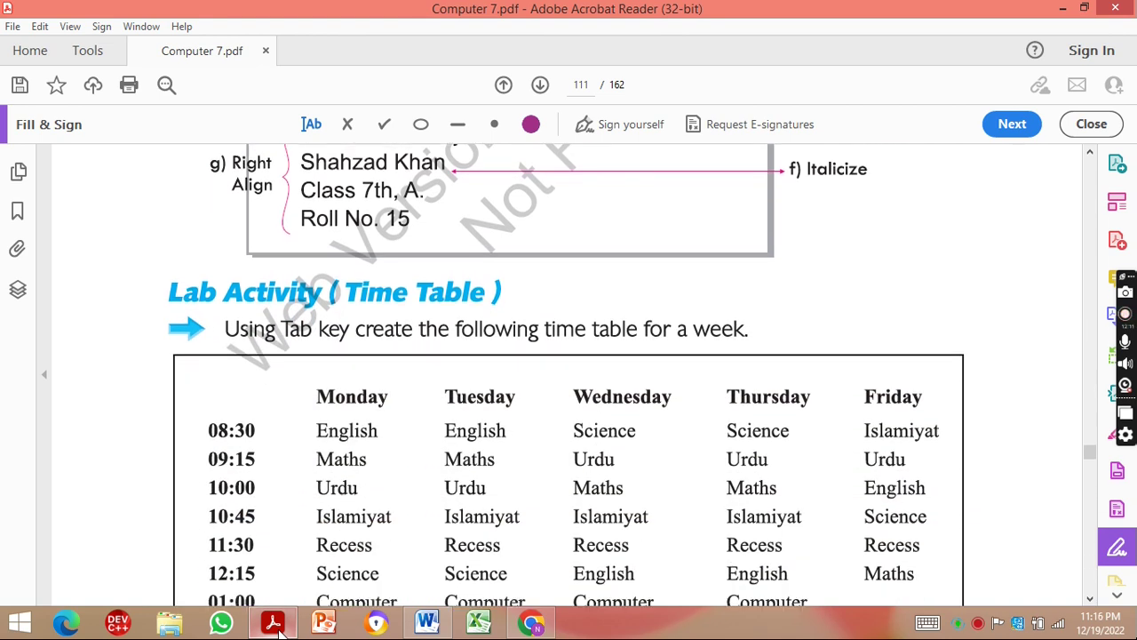
{"action": "key", "text": "Down"}
{"action": "key", "text": "Down"}
{"action": "key", "text": "Down"}
{"action": "key", "text": "Down"}
{"action": "key", "text": "Down"}
{"action": "key", "text": "Down"}
{"action": "key", "text": "Down"}
{"action": "key", "text": "Down"}
{"action": "key", "text": "Down"}
{"action": "key", "text": "Down"}
{"action": "key", "text": "Down"}
{"action": "key", "text": "Down"}
{"action": "key", "text": "Down"}
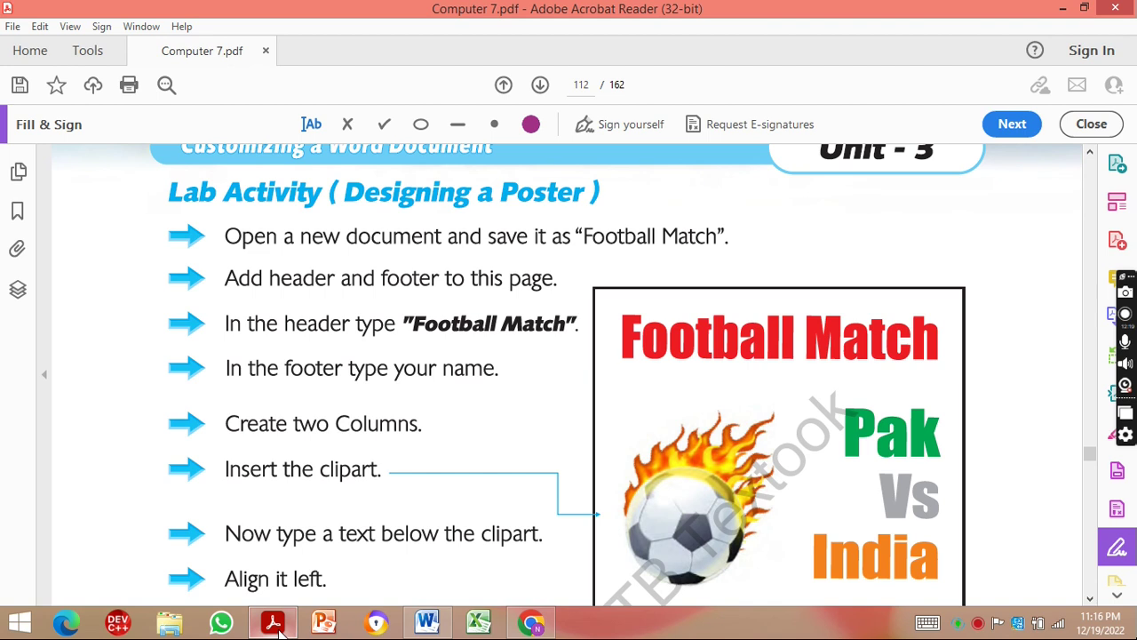
{"action": "key", "text": "Down"}
{"action": "key", "text": "Down"}
{"action": "key", "text": "Down"}
{"action": "key", "text": "Down"}
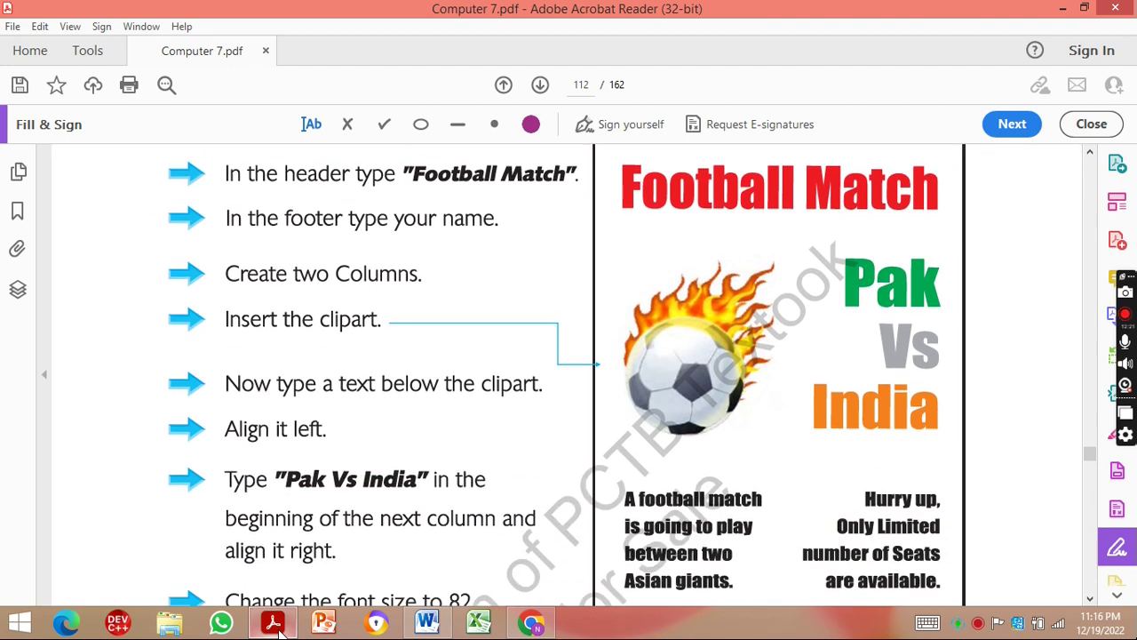
{"action": "key", "text": "Down"}
{"action": "key", "text": "Down"}
{"action": "key", "text": "Down"}
{"action": "key", "text": "Down"}
{"action": "key", "text": "Up"}
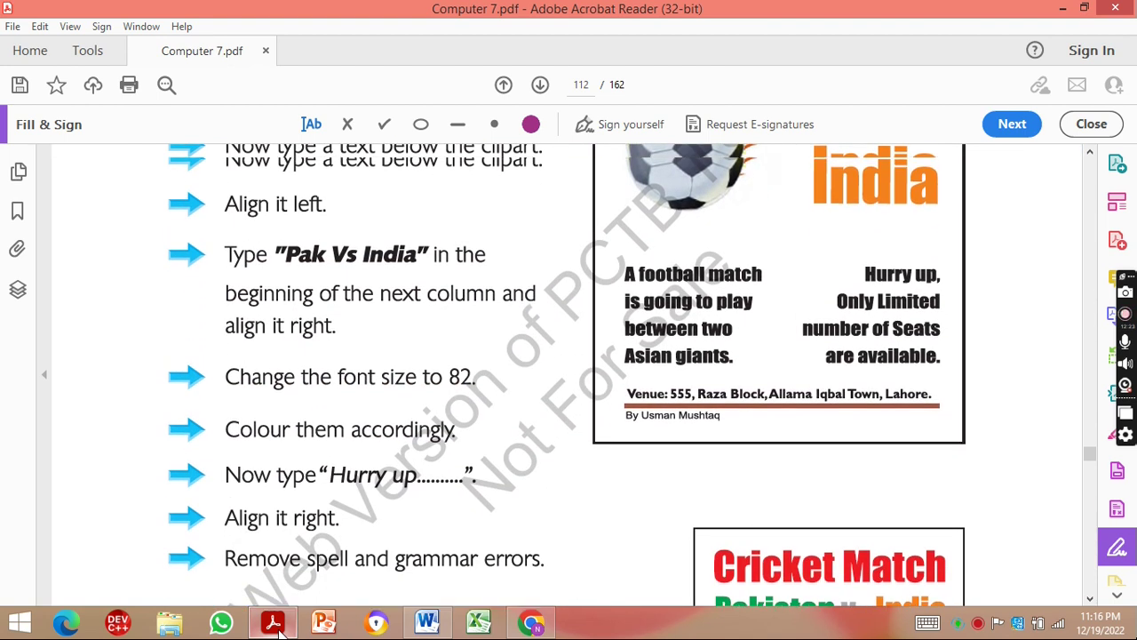
{"action": "key", "text": "Up"}
{"action": "key", "text": "Up"}
{"action": "key", "text": "Up"}
{"action": "key", "text": "Up"}
{"action": "key", "text": "Up"}
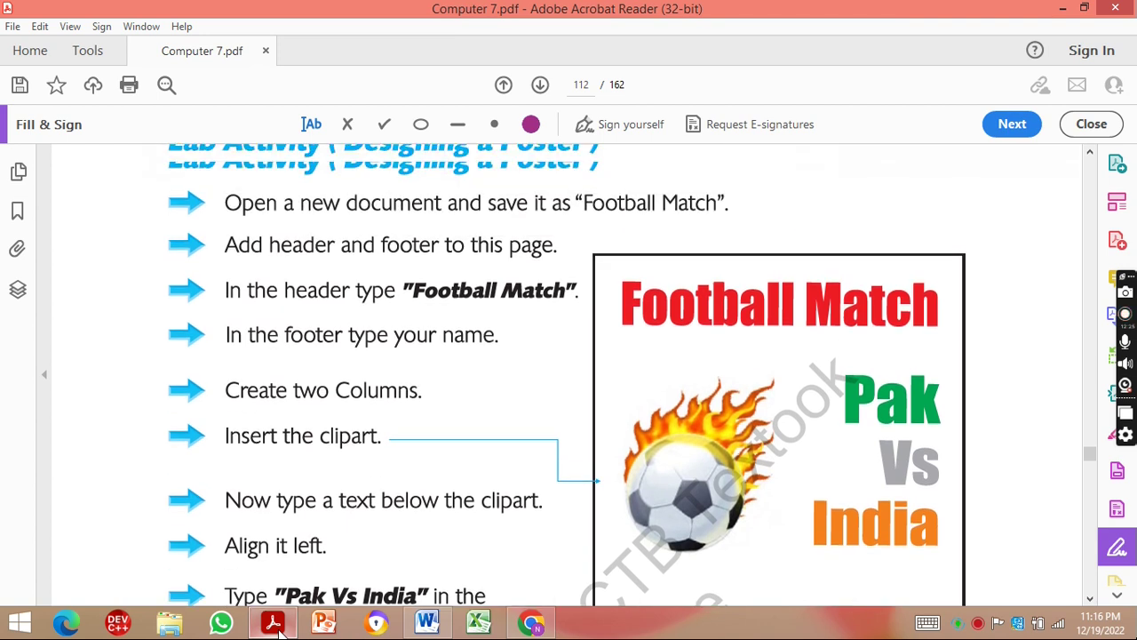
{"action": "key", "text": "Up"}
{"action": "key", "text": "Up"}
{"action": "key", "text": "Up"}
{"action": "key", "text": "Down"}
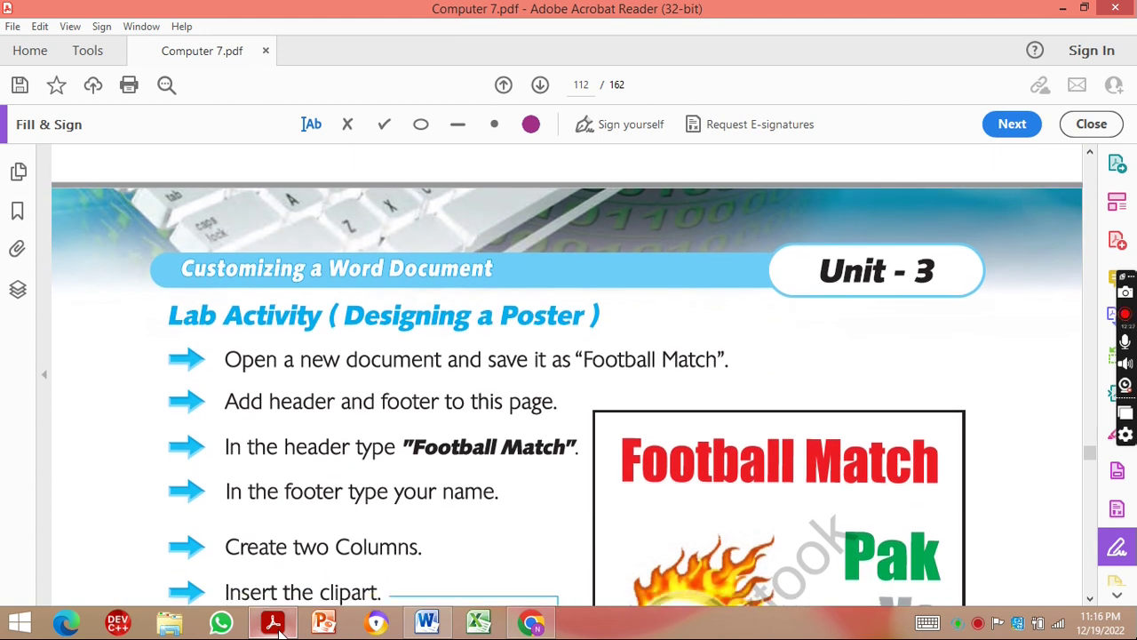
{"action": "key", "text": "Up"}
{"action": "key", "text": "Up"}
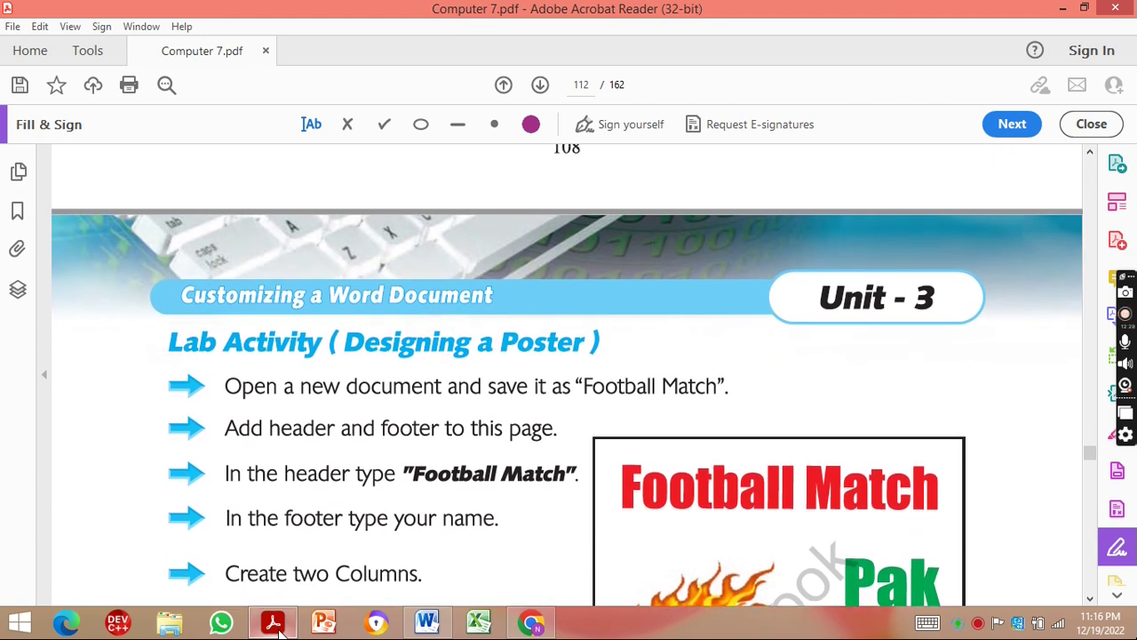